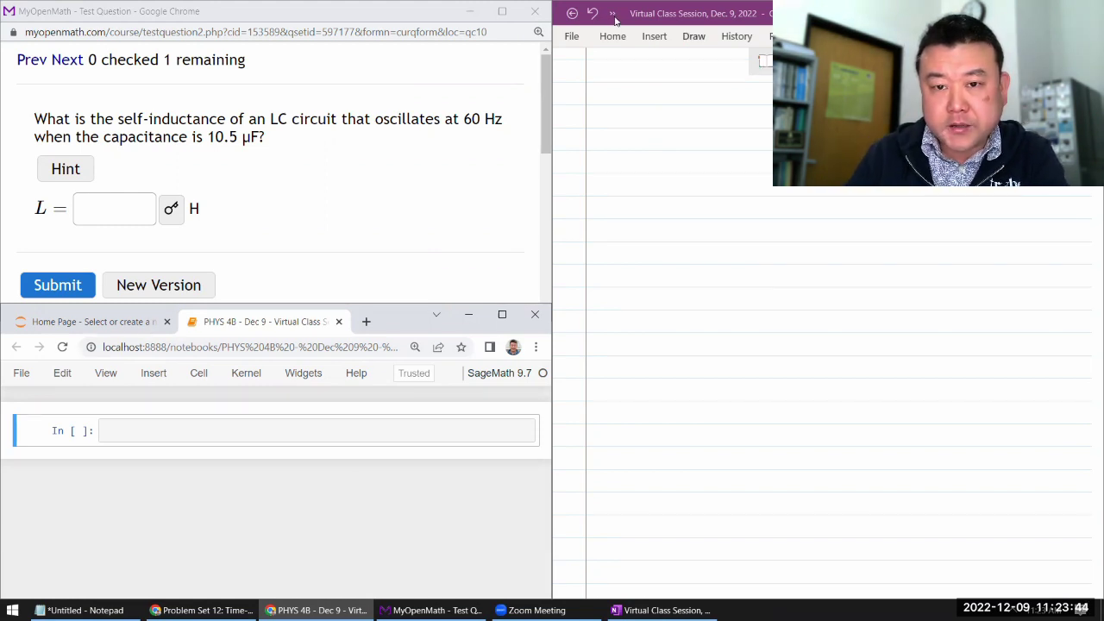
Step: Select the black pen from the Quick Access pens for sketching the circuit
left_click(612, 13)
left_click(481, 37)
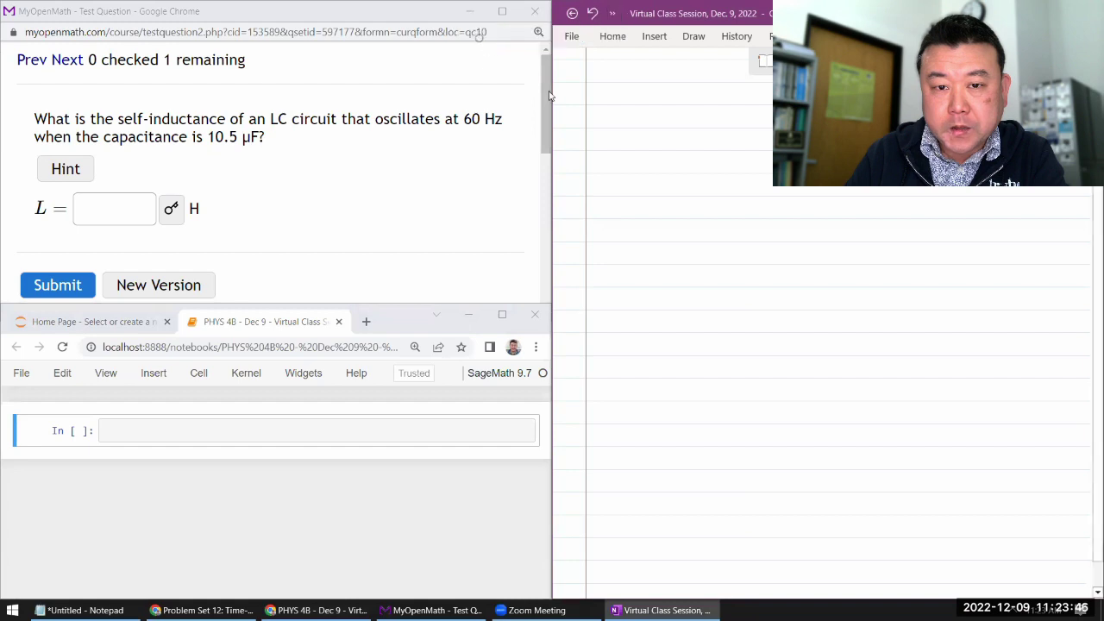
Step: Draw the capacitor plates and extend the loop's corner wires to close the LC circuit
left_click_drag(602, 182, 656, 180)
mouse_move(602, 199)
left_mouse_down()
mouse_move(655, 198)
mouse_move(627, 165)
mouse_move(626, 127)
mouse_move(770, 129)
mouse_move(783, 252)
mouse_move(632, 257)
mouse_move(625, 202)
left_mouse_up()
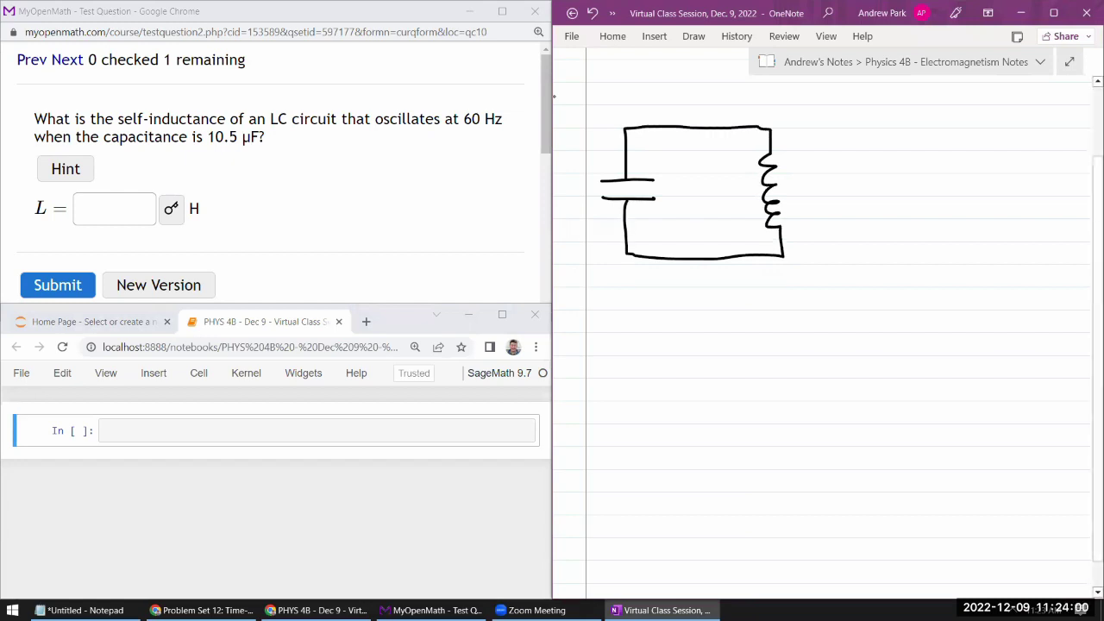
left_click_drag(614, 127, 627, 126)
left_click_drag(759, 126, 782, 126)
left_click_drag(608, 252, 624, 251)
left_click_drag(784, 254, 793, 257)
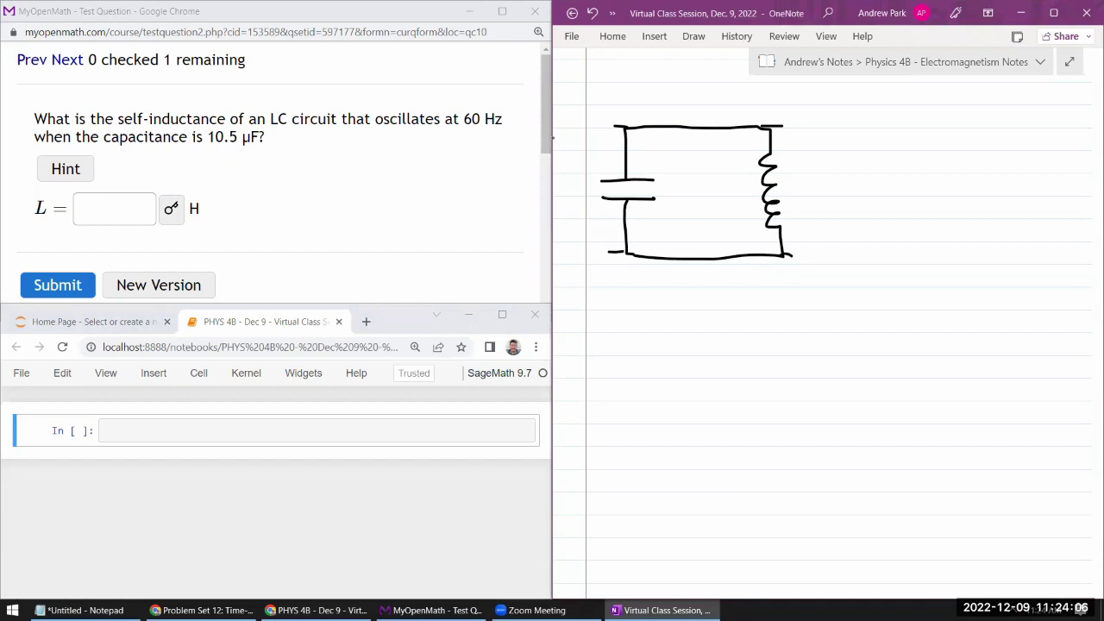
Step: Label the capacitor plates +Q₀ and −Q₀
mouse_move(634, 167)
left_mouse_down()
mouse_move(648, 165)
mouse_move(641, 175)
left_mouse_up()
mouse_move(653, 160)
left_mouse_down()
mouse_move(647, 176)
mouse_move(654, 160)
left_mouse_up()
left_click_drag(652, 172, 661, 180)
mouse_move(628, 214)
left_mouse_down()
mouse_move(649, 205)
mouse_move(657, 223)
left_mouse_up()
left_click_drag(662, 170, 661, 172)
left_click_drag(659, 220, 658, 221)
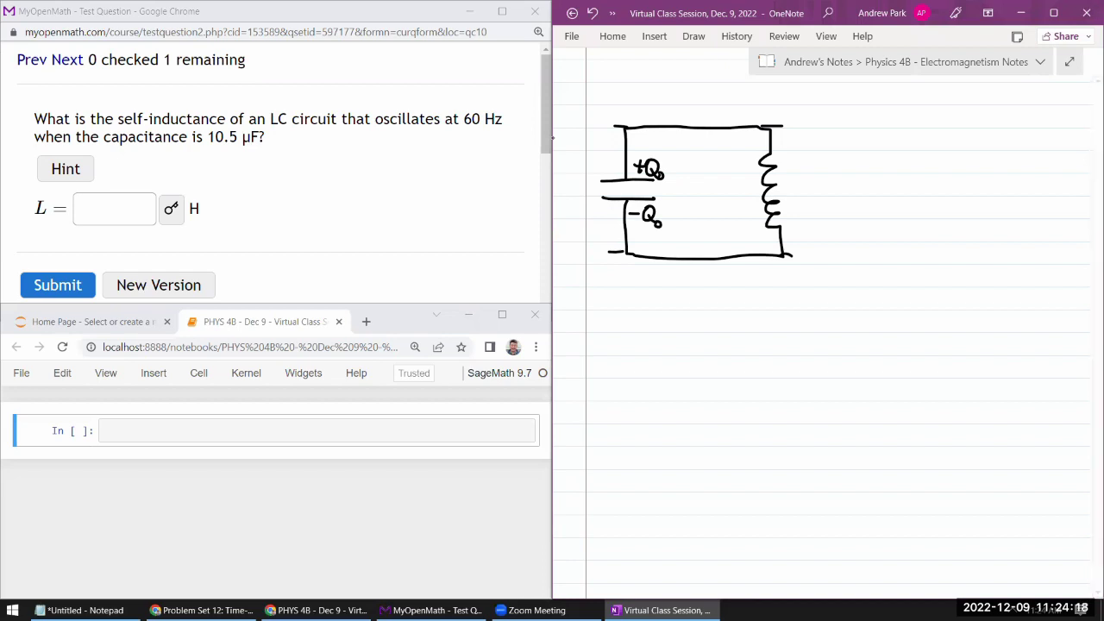
Step: Highlight the capacitor with the yellow highlighter
left_click(612, 13)
left_click(562, 35)
mouse_move(665, 141)
left_mouse_down()
mouse_move(596, 145)
mouse_move(585, 231)
mouse_move(663, 227)
mouse_move(667, 144)
left_mouse_up()
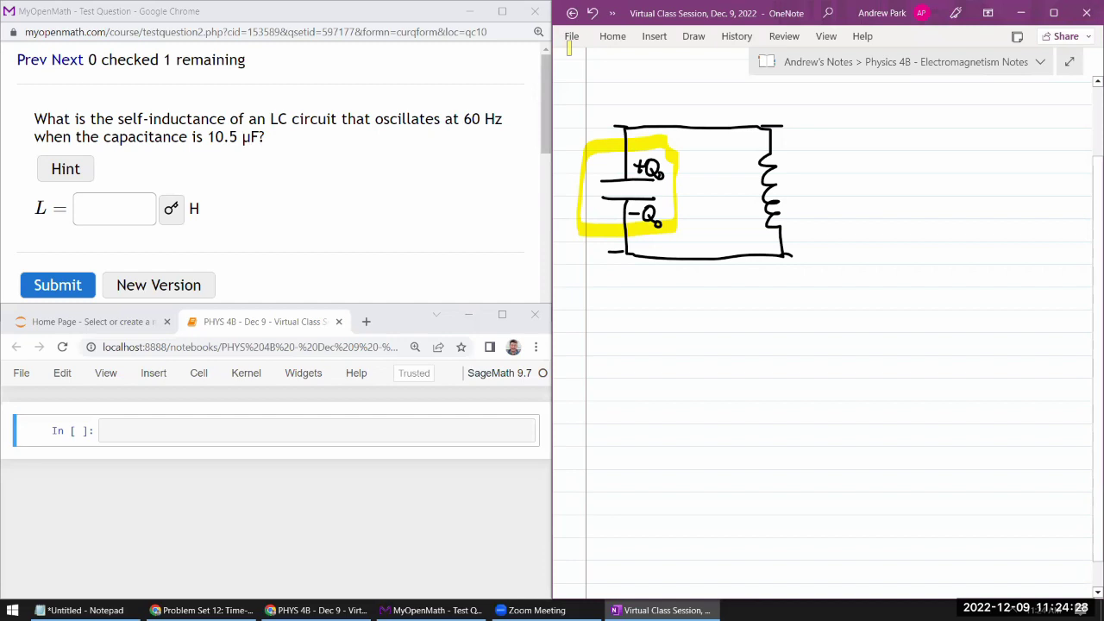
Step: In blue ink, draw the current arrow along the top wire and label it I
left_click(611, 12)
left_click(541, 38)
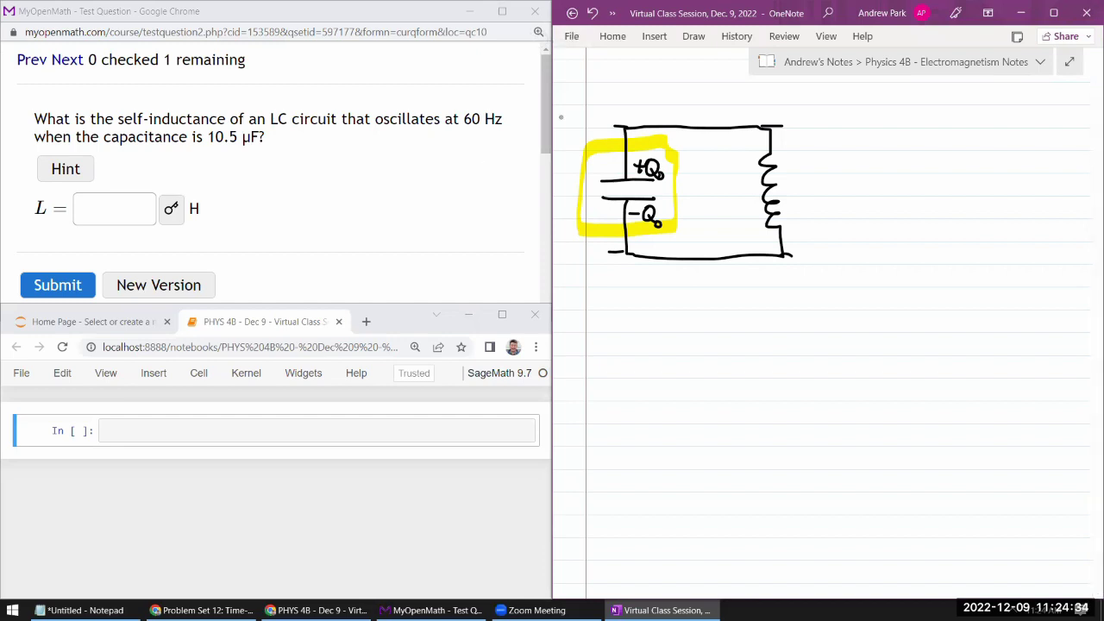
mouse_move(601, 157)
left_mouse_down()
mouse_move(600, 143)
mouse_move(661, 103)
mouse_move(783, 113)
mouse_move(787, 148)
mouse_move(797, 138)
left_mouse_up()
left_click_drag(666, 82, 685, 81)
mouse_move(675, 82)
left_mouse_down()
mouse_move(675, 100)
mouse_move(687, 96)
left_mouse_up()
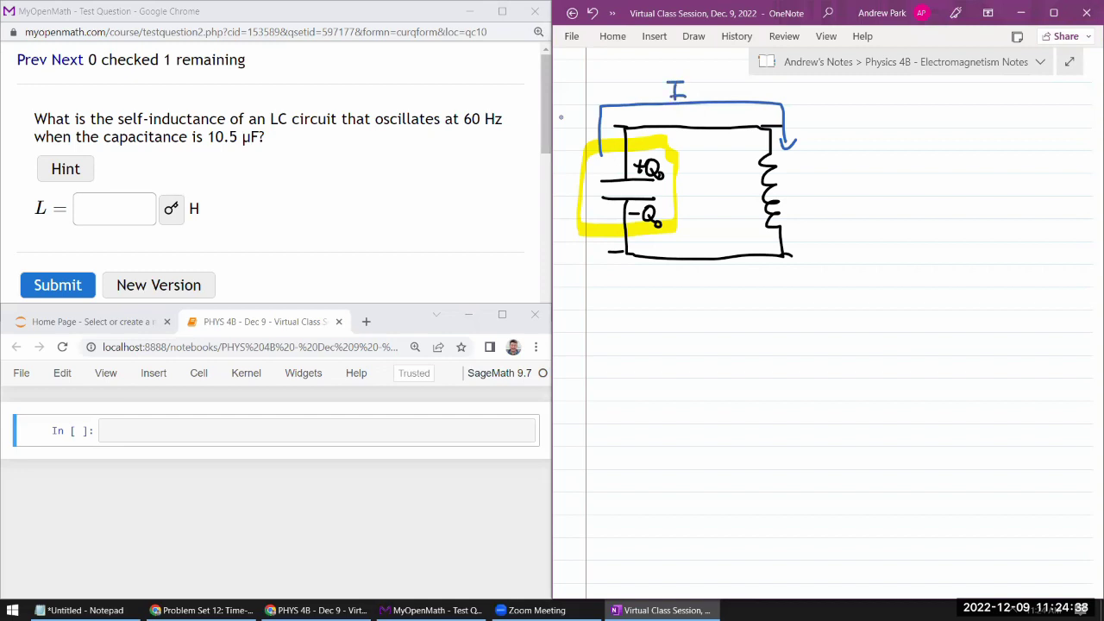
Step: Add arrows at the inductor's ends and write ΔV = Q₀/C beside it
mouse_move(816, 142)
left_mouse_down()
mouse_move(814, 157)
mouse_move(828, 150)
left_mouse_up()
mouse_move(797, 227)
left_mouse_down()
mouse_move(803, 237)
mouse_move(795, 234)
left_mouse_up()
left_click_drag(814, 197, 827, 197)
mouse_move(829, 174)
left_mouse_down()
mouse_move(836, 200)
mouse_move(842, 173)
mouse_move(861, 186)
left_mouse_up()
left_click_drag(848, 194, 861, 193)
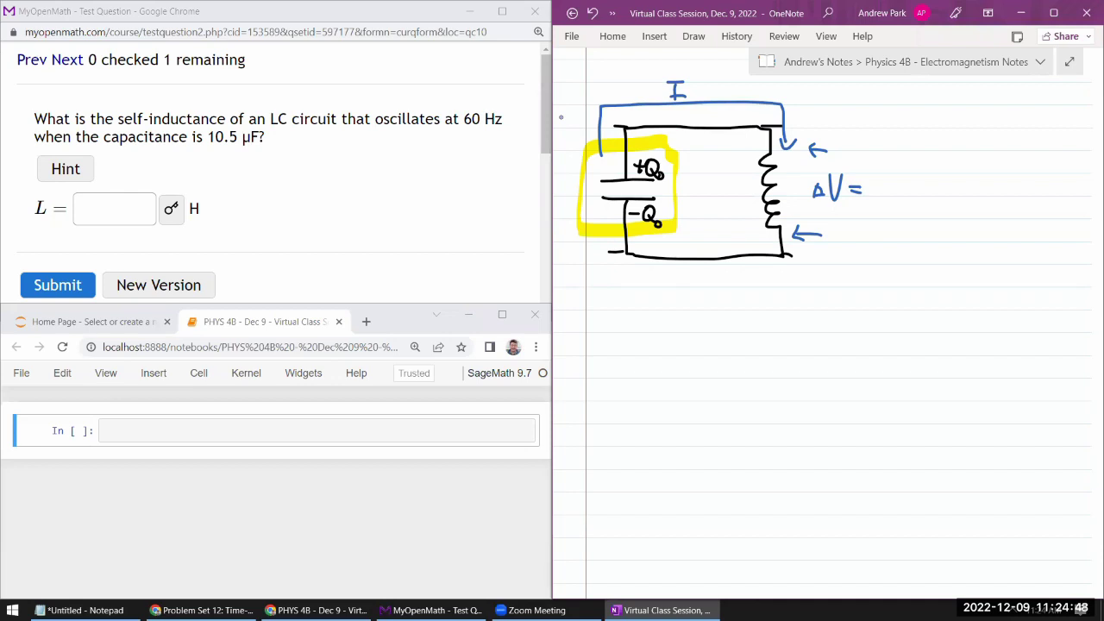
mouse_move(886, 173)
left_mouse_down()
mouse_move(898, 222)
mouse_move(899, 187)
left_mouse_up()
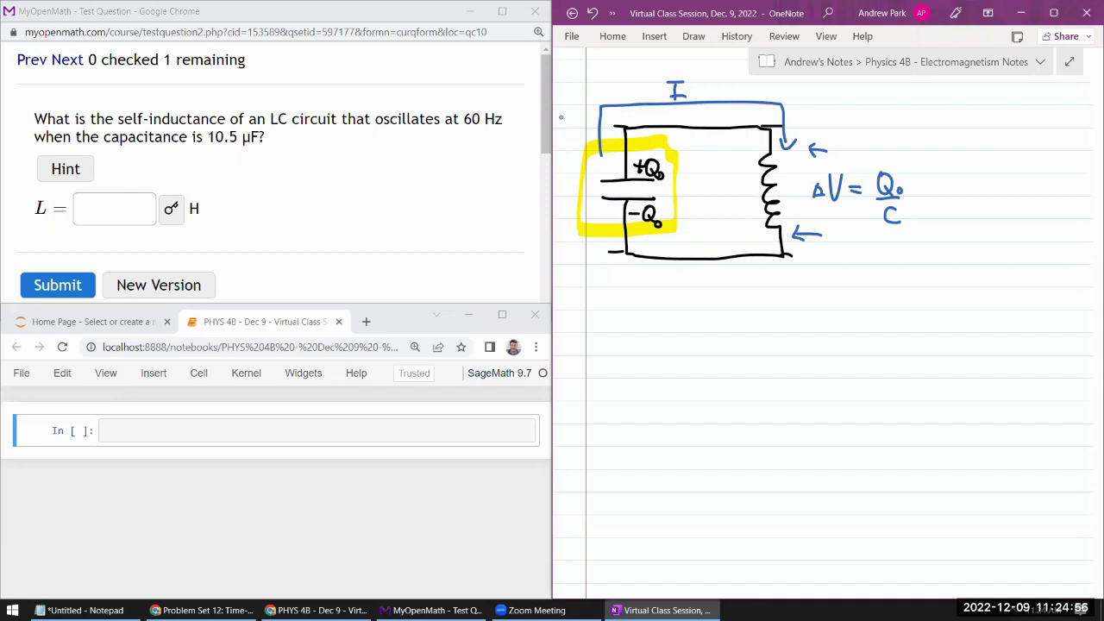
Step: Equate ΔV with L·dI/dt below it and underline the expression
left_click_drag(832, 220, 831, 248)
left_click_drag(840, 223, 839, 248)
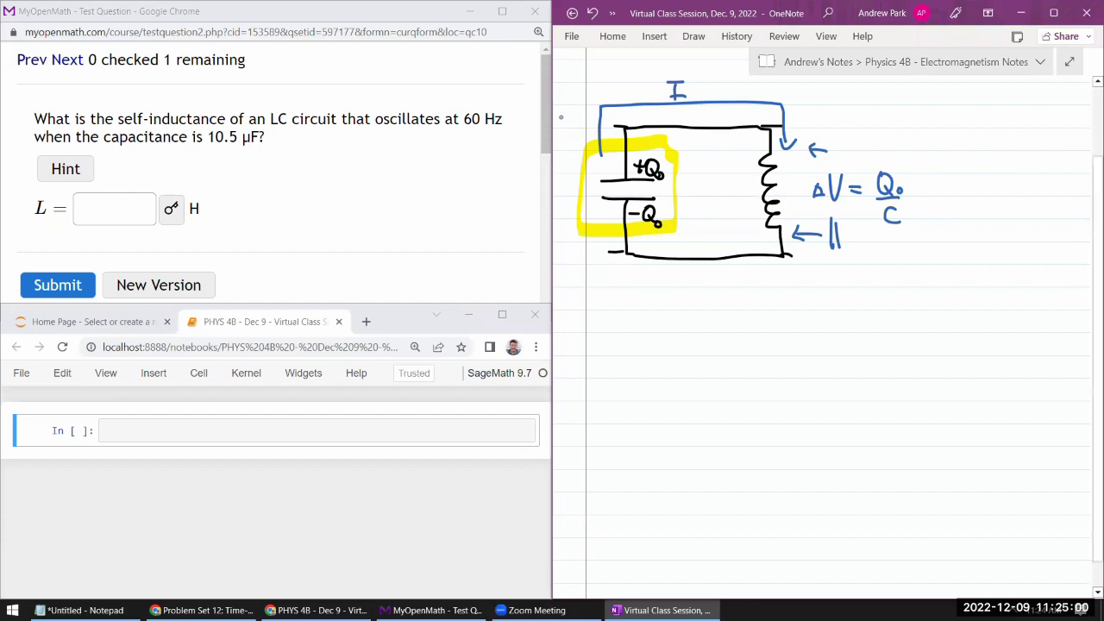
mouse_move(822, 266)
left_mouse_down()
mouse_move(822, 295)
mouse_move(858, 274)
mouse_move(880, 287)
mouse_move(865, 308)
mouse_move(880, 310)
left_mouse_up()
left_click(846, 278)
left_click_drag(864, 301, 882, 300)
left_click_drag(824, 323, 886, 319)
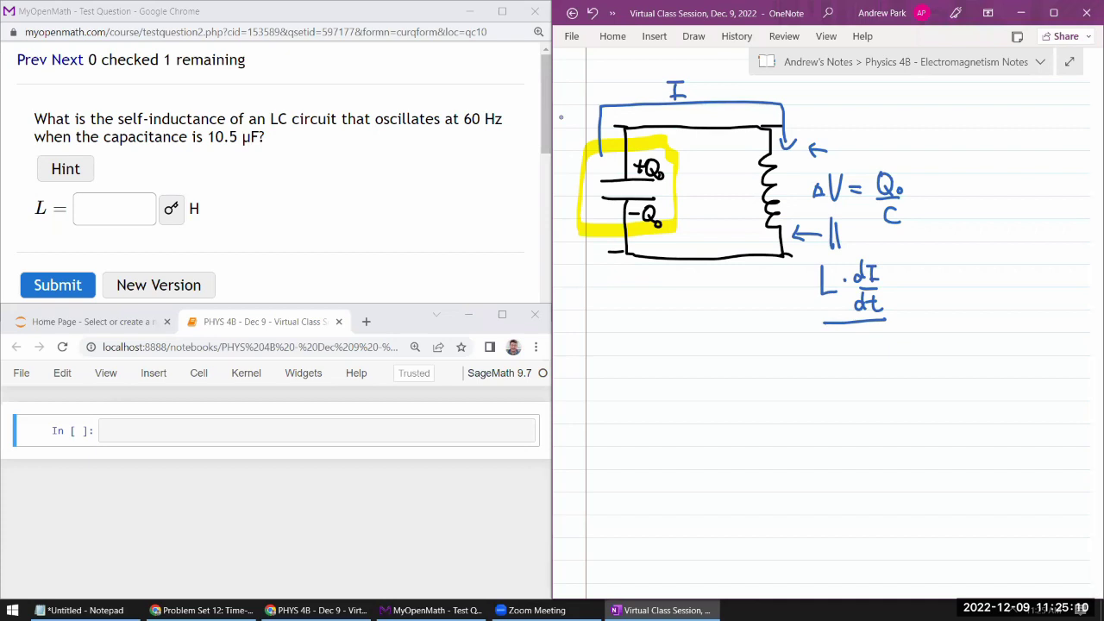
Step: Draw a downward arrow labelled dI/dt < 0 and write 0 beside the capacitor
mouse_move(750, 163)
left_mouse_down()
mouse_move(750, 230)
mouse_move(759, 214)
left_mouse_up()
left_click_drag(726, 179, 732, 187)
left_click_drag(735, 173, 744, 188)
mouse_move(719, 194)
left_mouse_down()
mouse_move(742, 193)
mouse_move(732, 214)
left_mouse_up()
mouse_move(738, 200)
left_mouse_down()
mouse_move(742, 214)
mouse_move(714, 199)
left_mouse_up()
mouse_move(691, 200)
left_mouse_down()
mouse_move(684, 212)
mouse_move(691, 200)
left_mouse_up()
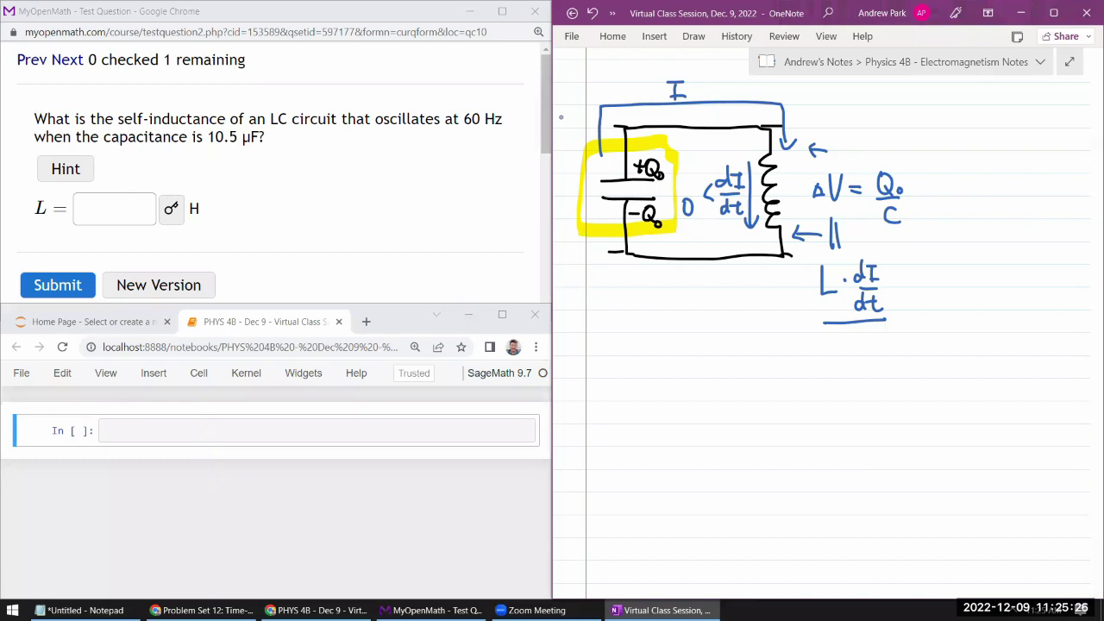
left_click_drag(583, 184, 590, 186)
Step: Highlight ΔV = L·dI/dt and the Q₀/C term in yellow
left_click(613, 13)
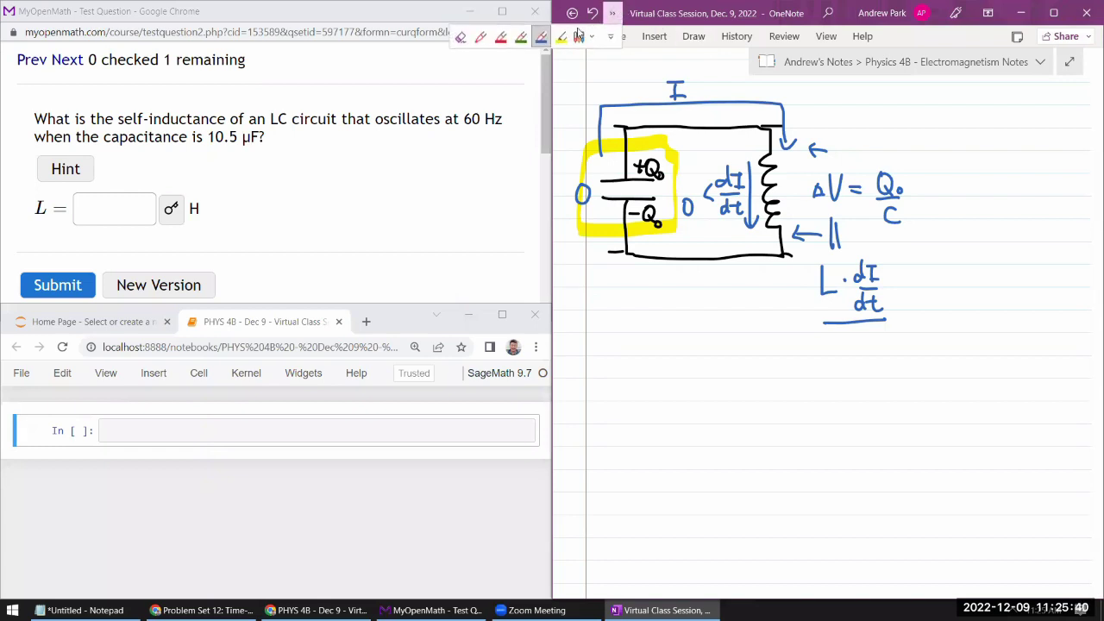
left_click(562, 36)
mouse_move(846, 155)
left_mouse_down()
mouse_move(801, 173)
mouse_move(797, 334)
mouse_move(846, 331)
mouse_move(886, 255)
mouse_move(856, 216)
mouse_move(841, 138)
left_mouse_up()
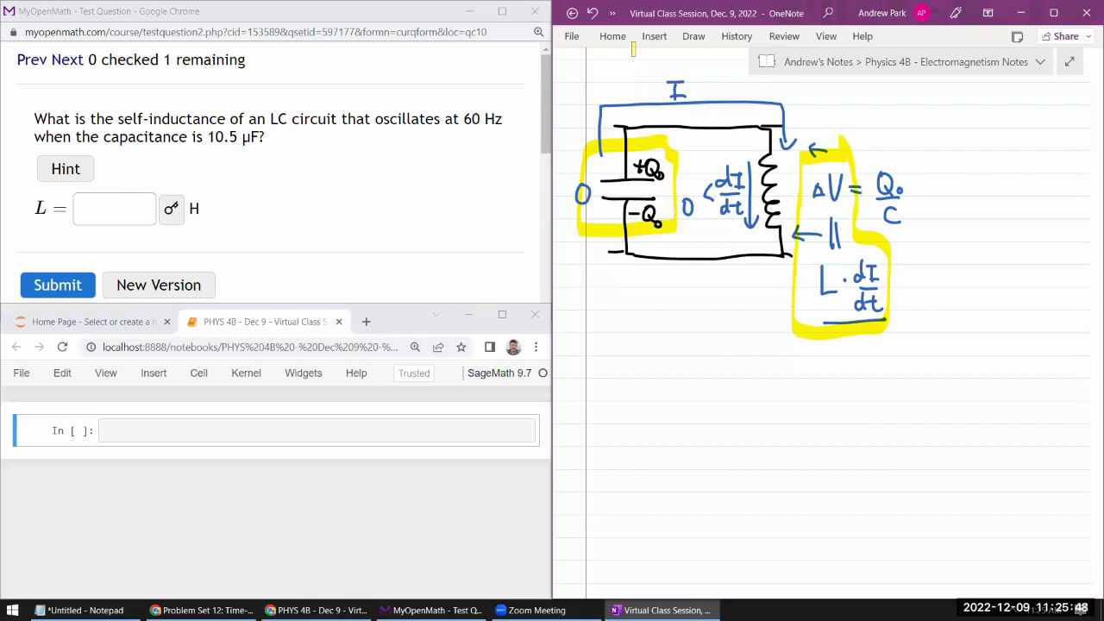
mouse_move(872, 150)
left_mouse_down()
mouse_move(872, 226)
mouse_move(922, 226)
mouse_move(923, 157)
mouse_move(875, 155)
left_mouse_up()
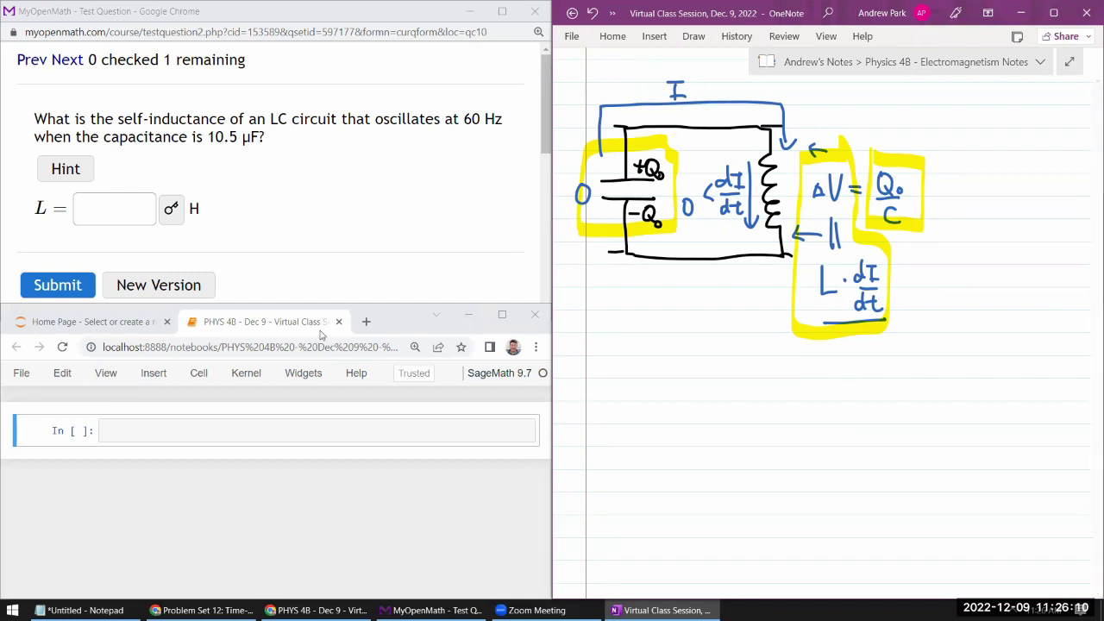
left_click(612, 13)
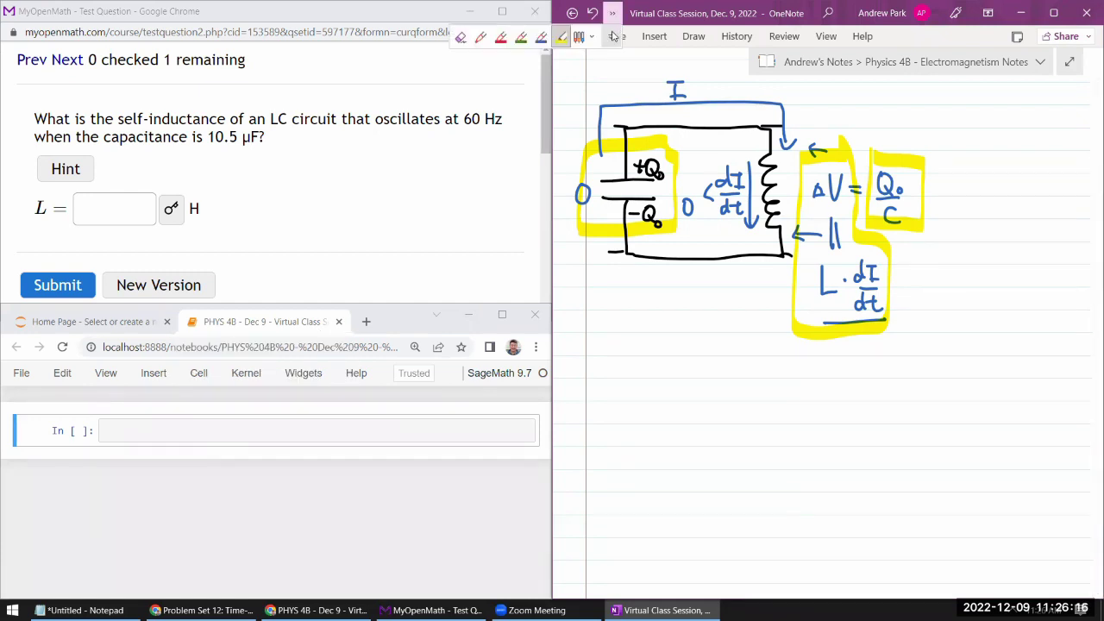
Step: In black ink, write ω = √(1/LC) below the circuit
left_click(477, 44)
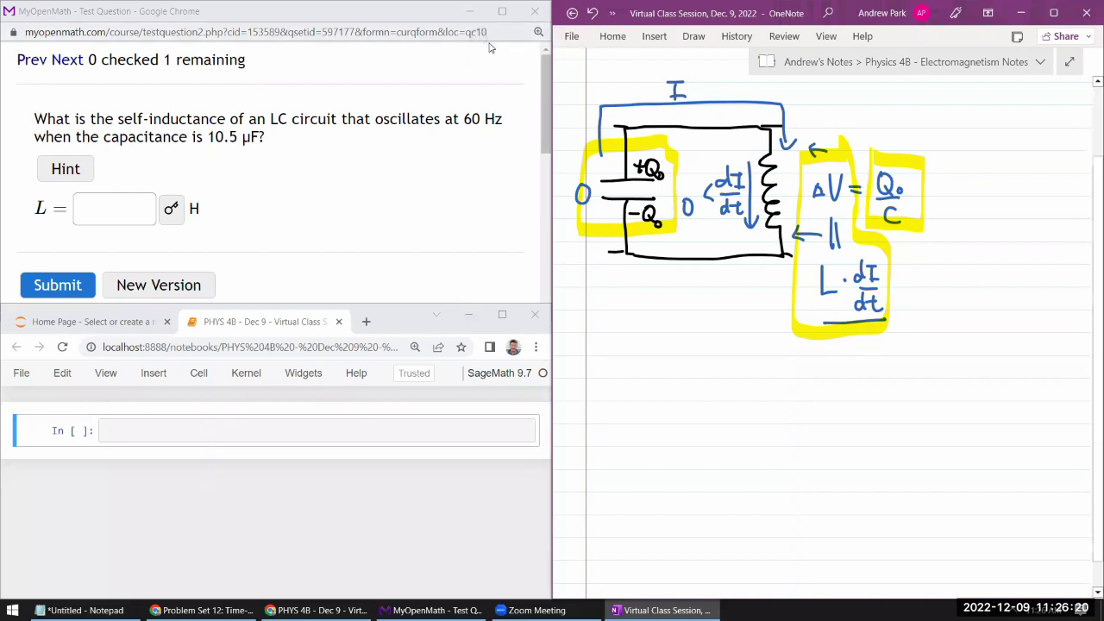
mouse_move(609, 316)
left_mouse_down()
mouse_move(614, 330)
mouse_move(630, 315)
mouse_move(648, 319)
left_mouse_up()
mouse_move(636, 325)
left_mouse_down()
mouse_move(649, 325)
mouse_move(656, 367)
mouse_move(671, 293)
mouse_move(709, 292)
left_mouse_up()
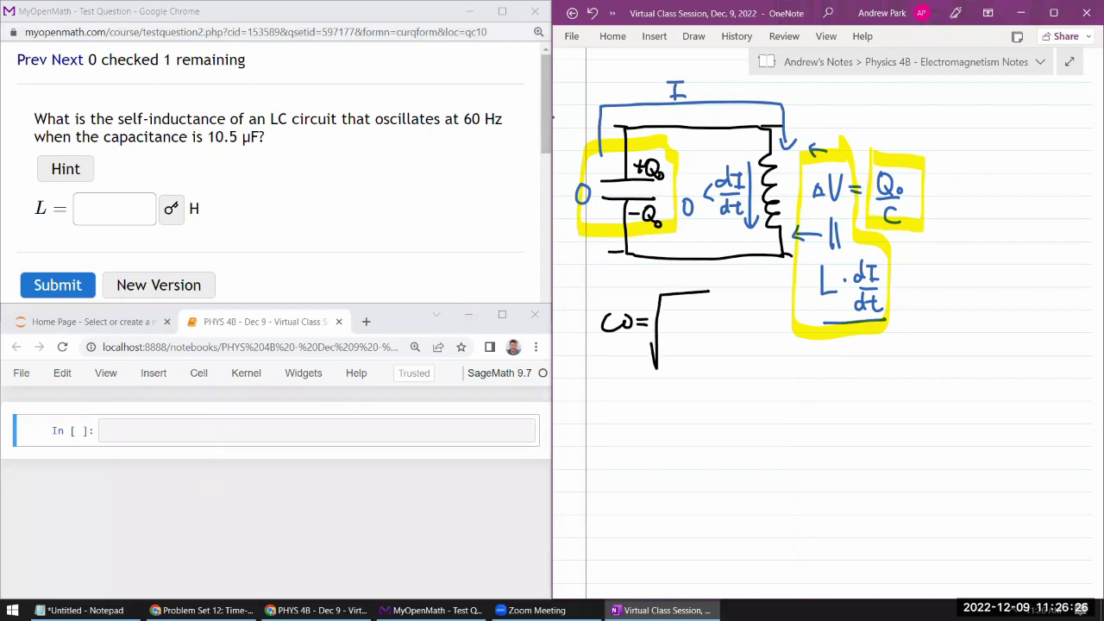
left_click_drag(686, 303, 686, 324)
mouse_move(669, 329)
left_mouse_down()
mouse_move(707, 325)
mouse_move(674, 356)
mouse_move(708, 361)
left_mouse_up()
left_click_drag(606, 379, 726, 377)
left_click(734, 366)
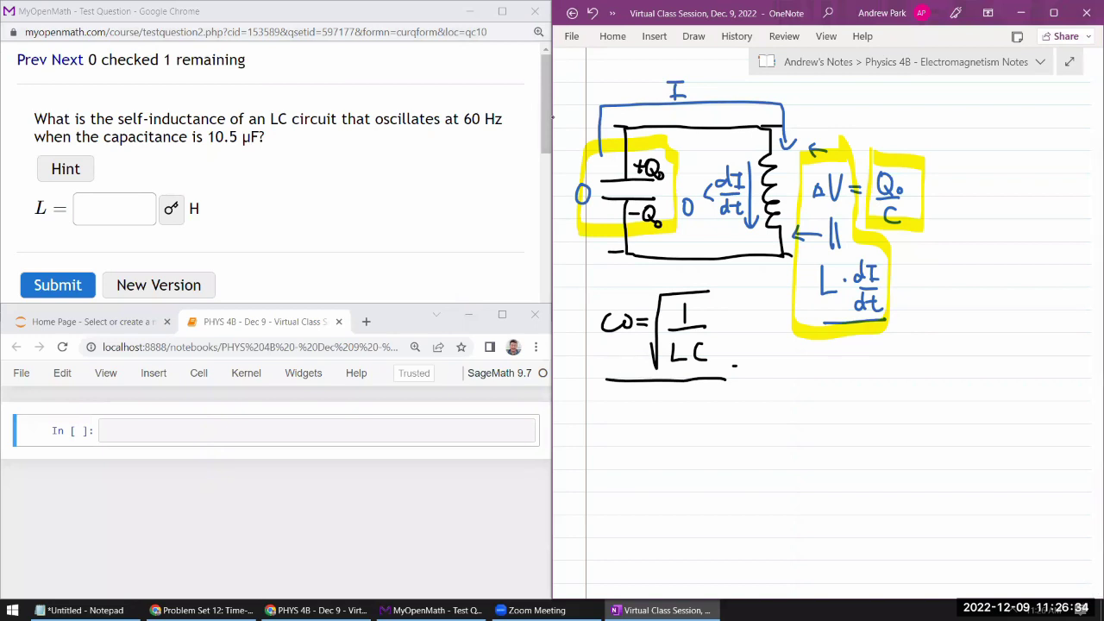
Step: Draw an arrow to the rearranged L = 1/(ω²·C) and underline it
mouse_move(748, 352)
left_mouse_down()
mouse_move(765, 380)
mouse_move(824, 410)
mouse_move(844, 407)
left_mouse_up()
left_click_drag(844, 393, 861, 397)
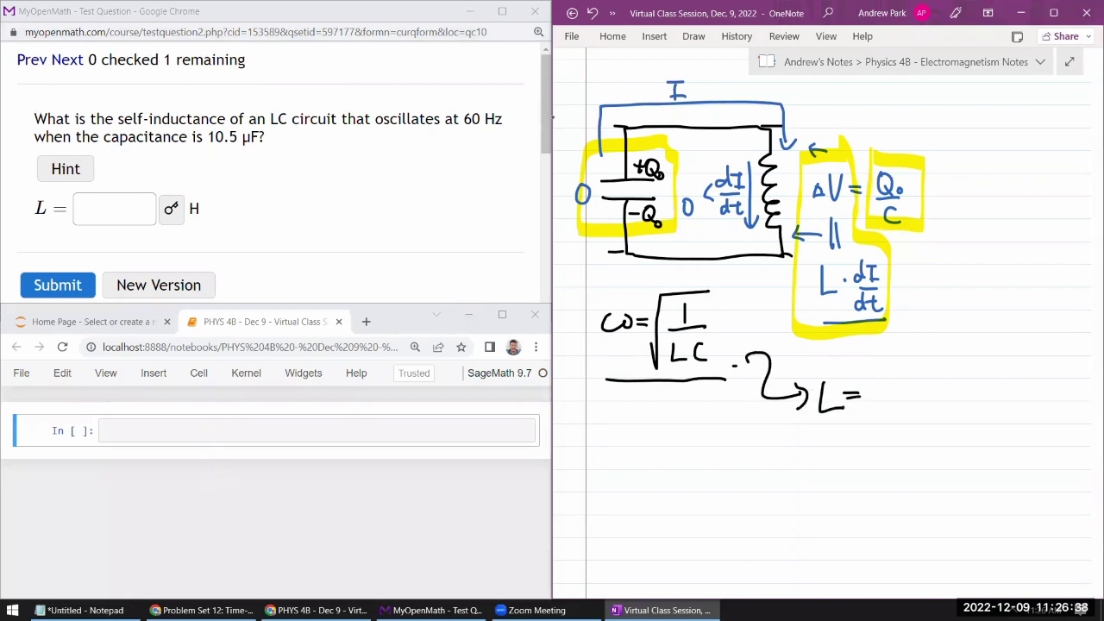
mouse_move(902, 366)
left_mouse_down()
mouse_move(903, 389)
mouse_move(928, 395)
mouse_move(894, 414)
mouse_move(931, 424)
left_mouse_up()
left_click_drag(870, 440, 941, 439)
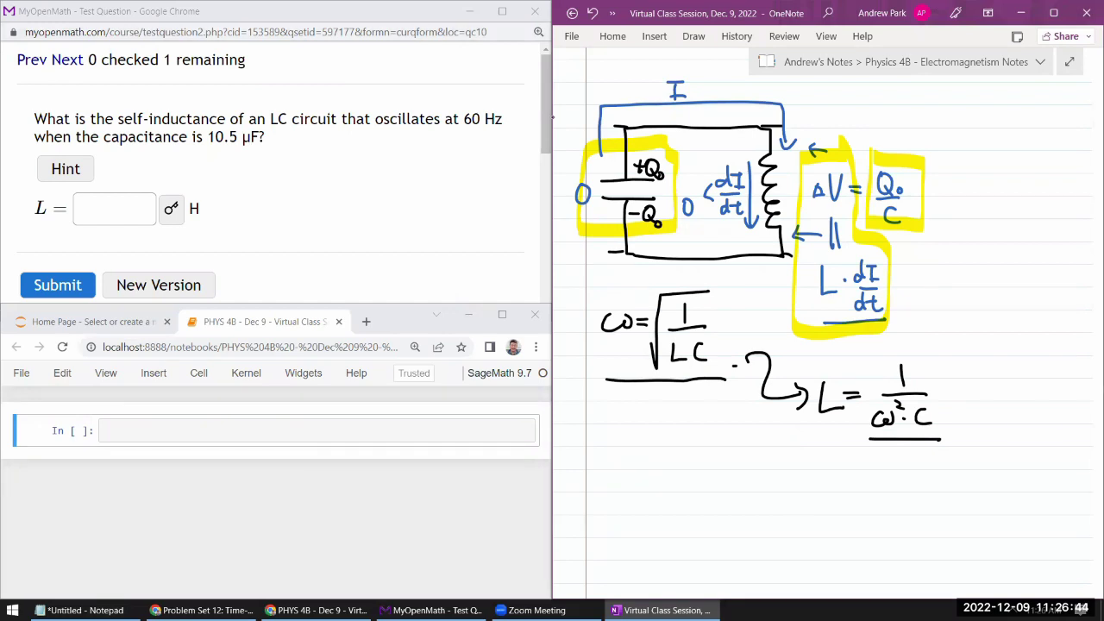
Step: Write ω = 2π·f beneath the result
left_click_drag(725, 480, 767, 476)
mouse_move(755, 485)
left_mouse_down()
mouse_move(790, 490)
mouse_move(801, 474)
left_mouse_up()
mouse_move(792, 475)
left_mouse_down()
mouse_move(817, 501)
mouse_move(830, 488)
left_mouse_up()
left_click(807, 486)
left_click(840, 494)
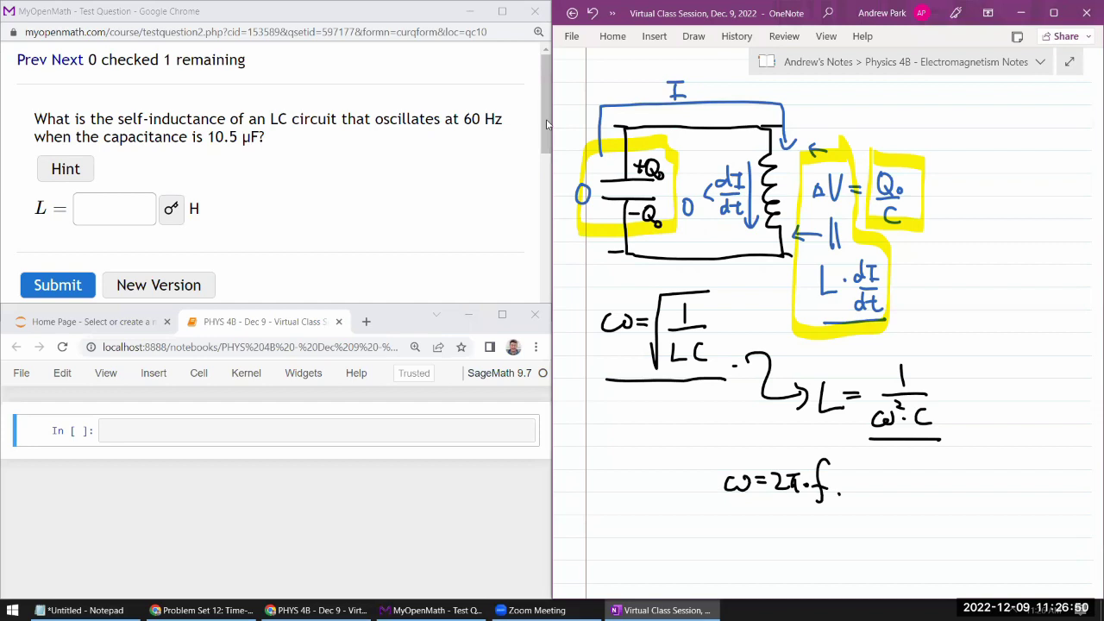
Step: Evaluate n(1/(2*pi*60)^2/10.5E-6) in a Sage cell, giving 0.670113648428160
left_click(288, 437)
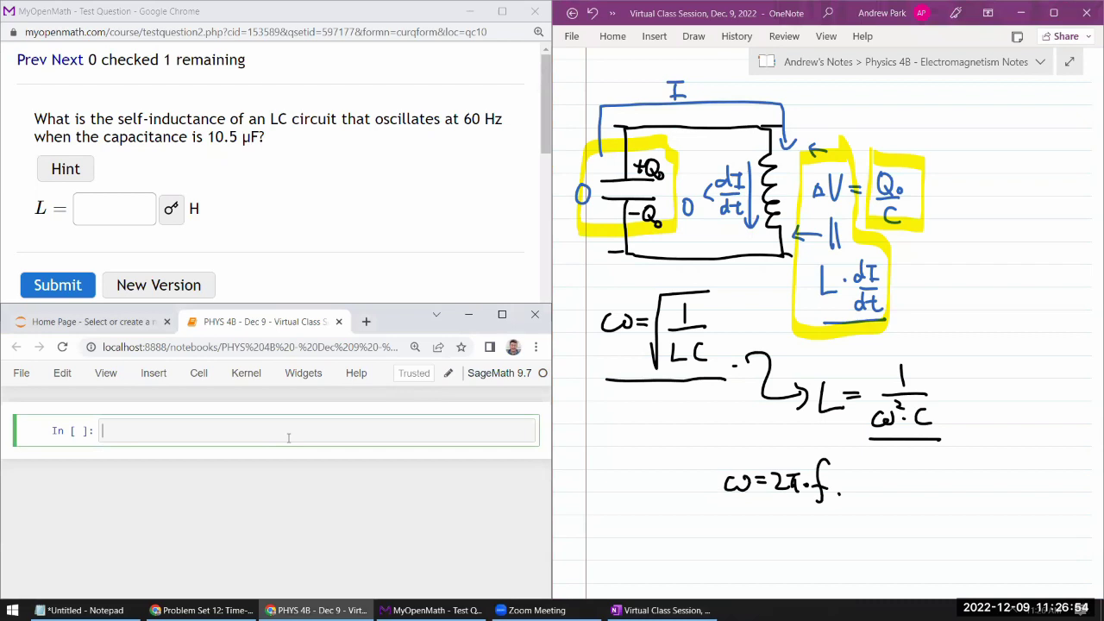
type("n(")
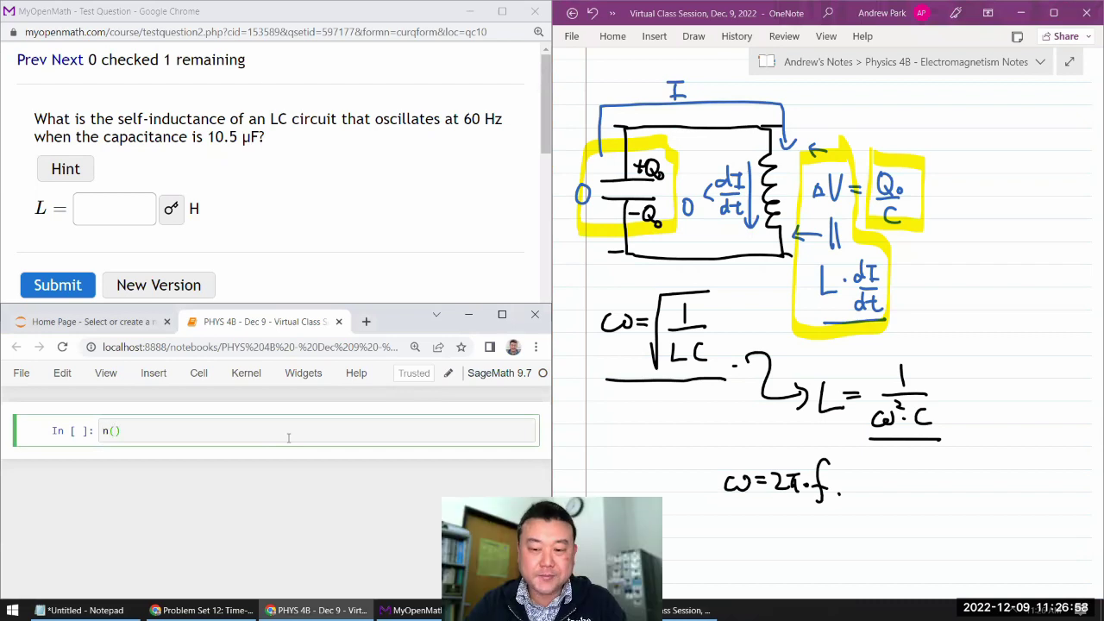
type("1/(2*")
type("pi*6")
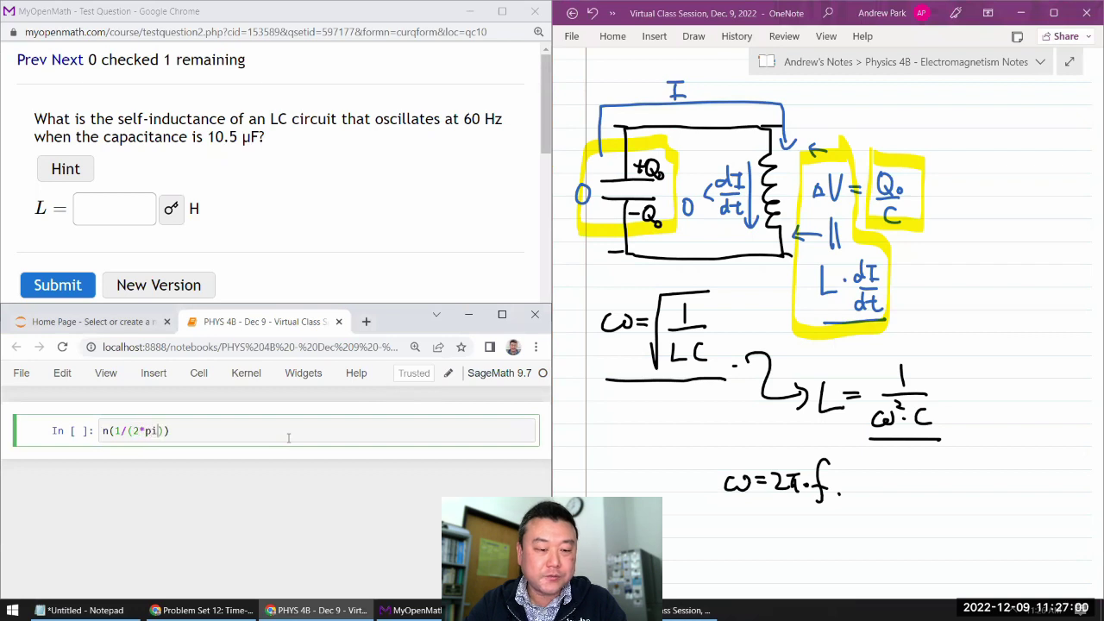
type("0")
type("^2")
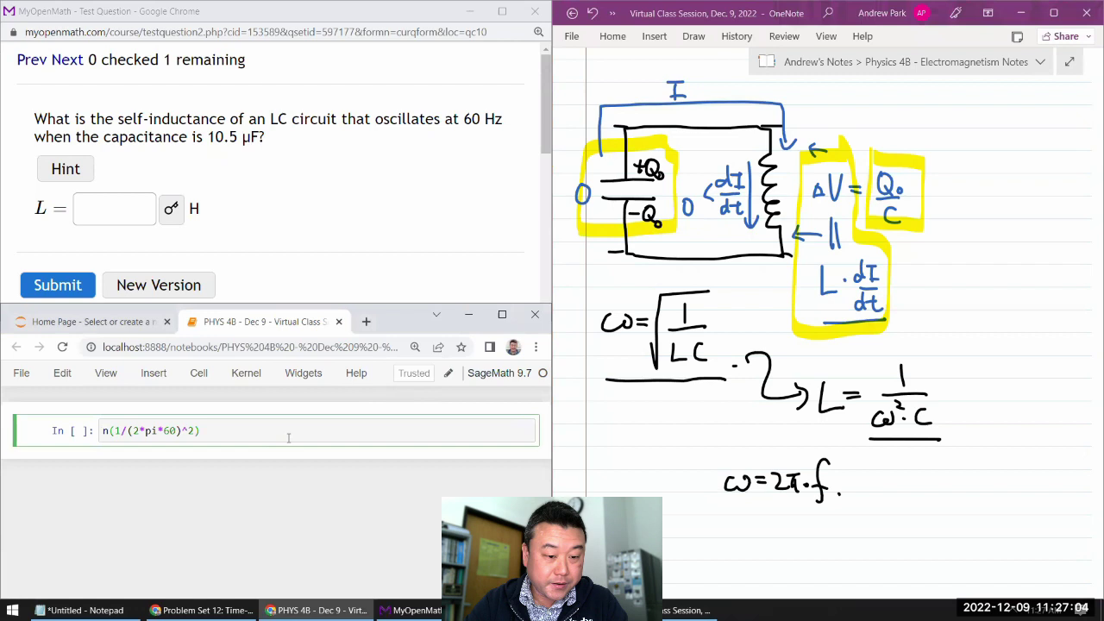
type("/")
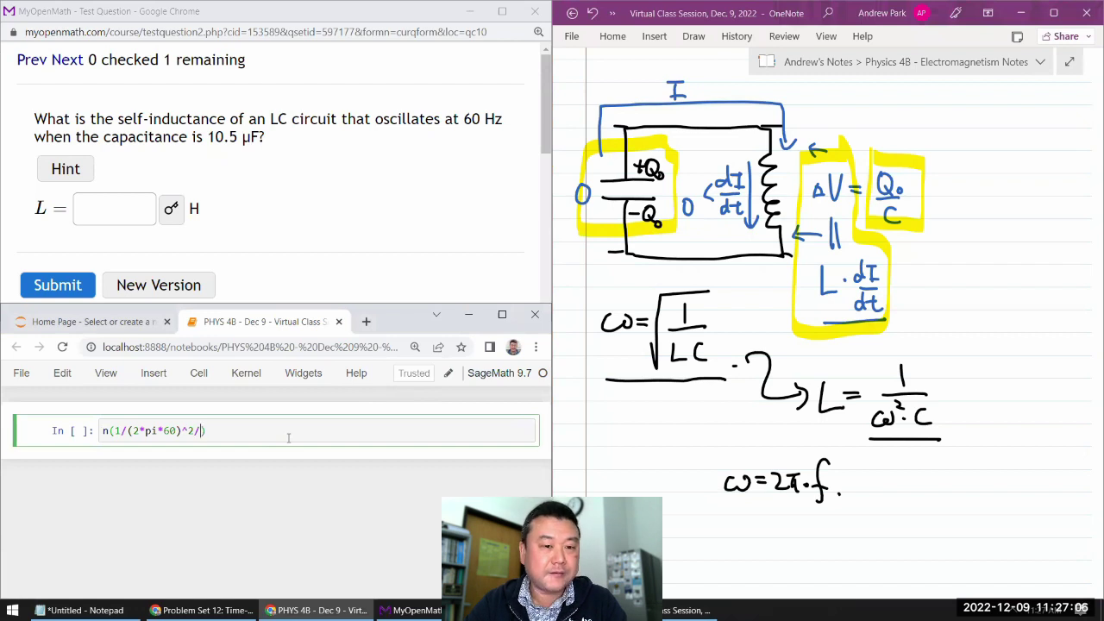
type("10.5")
type("E6")
type("6")
key("End")
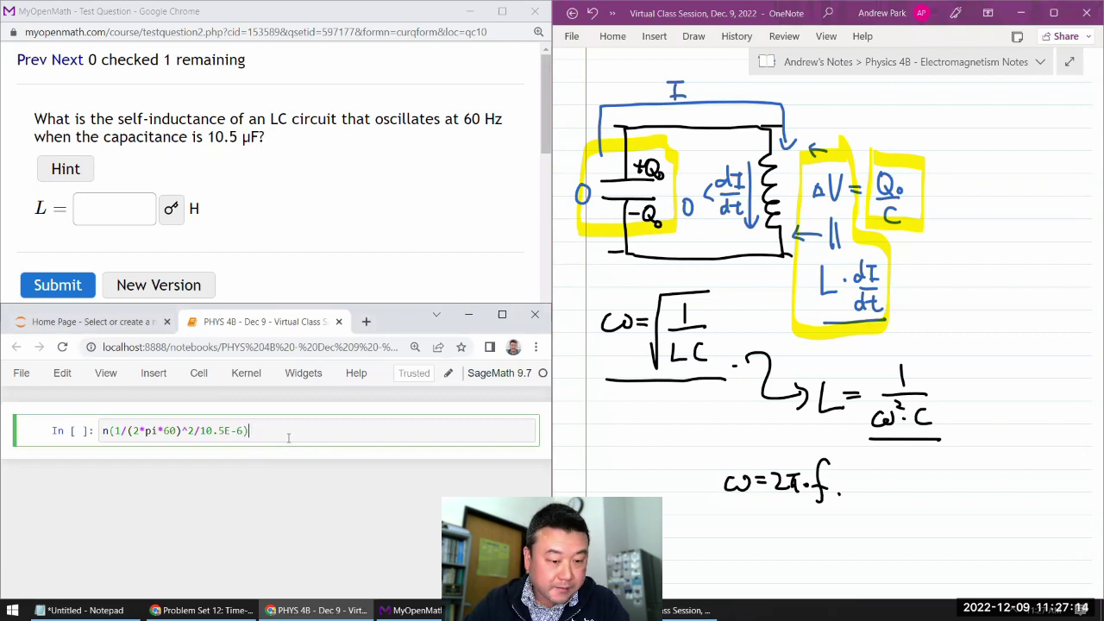
key("shift+Return")
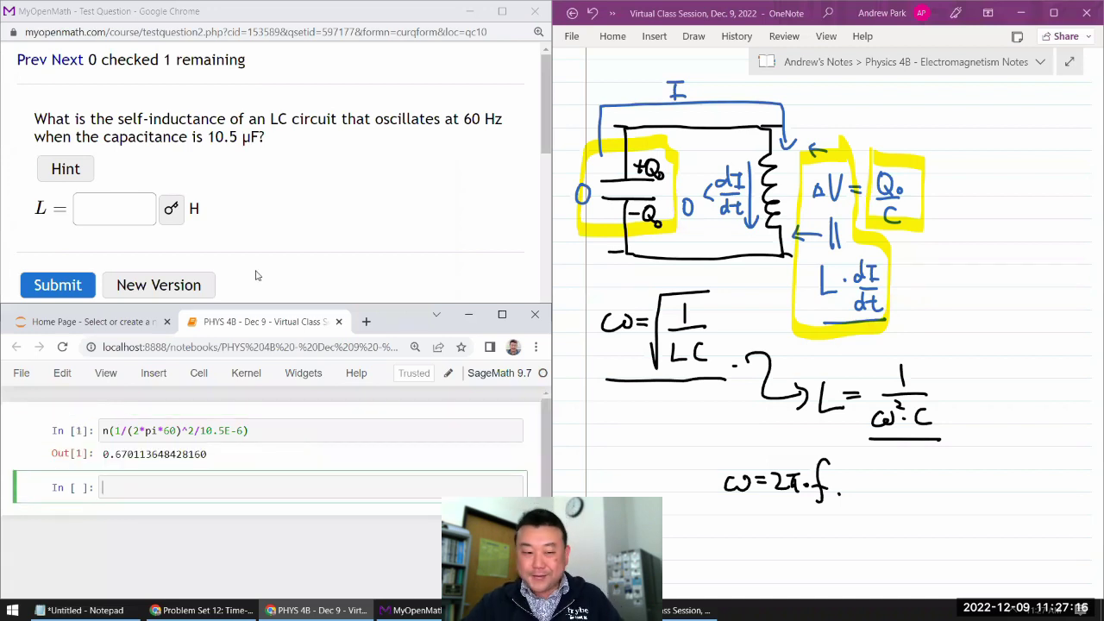
Step: Enter 0.670 as the self-inductance L and submit it for a 1/1 score
left_click(119, 204)
type("0.670")
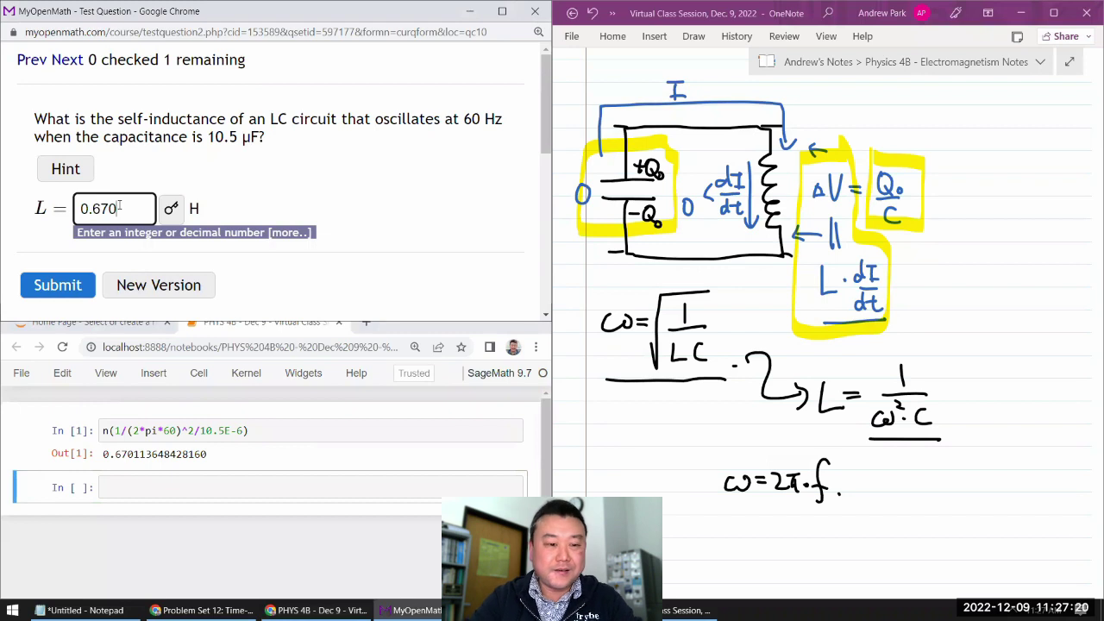
left_click(78, 284)
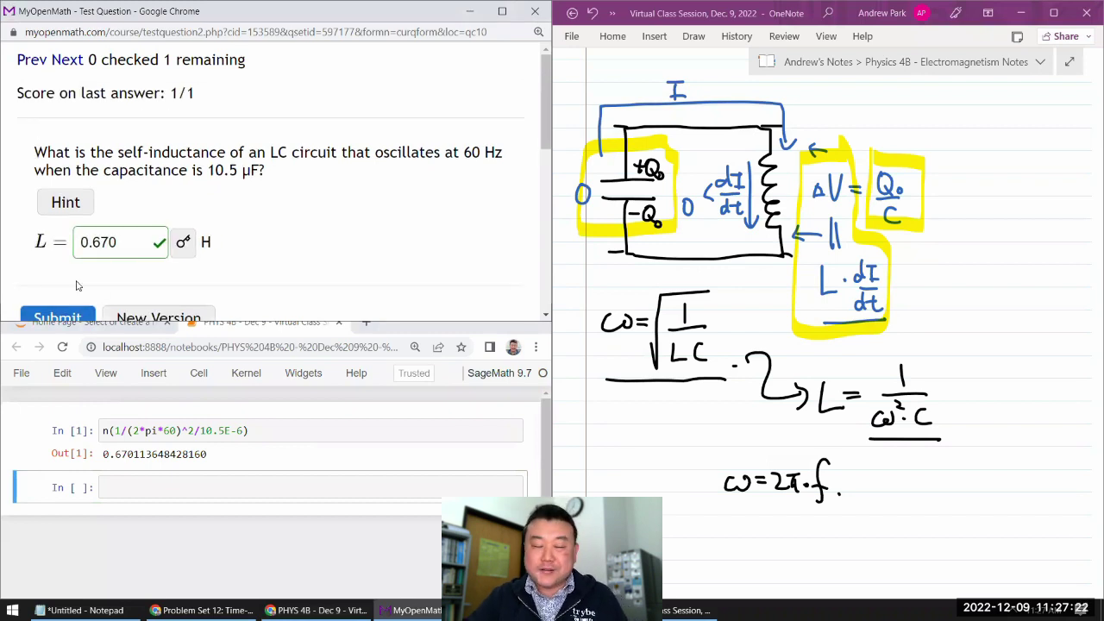
scroll(76, 285, "down", 1)
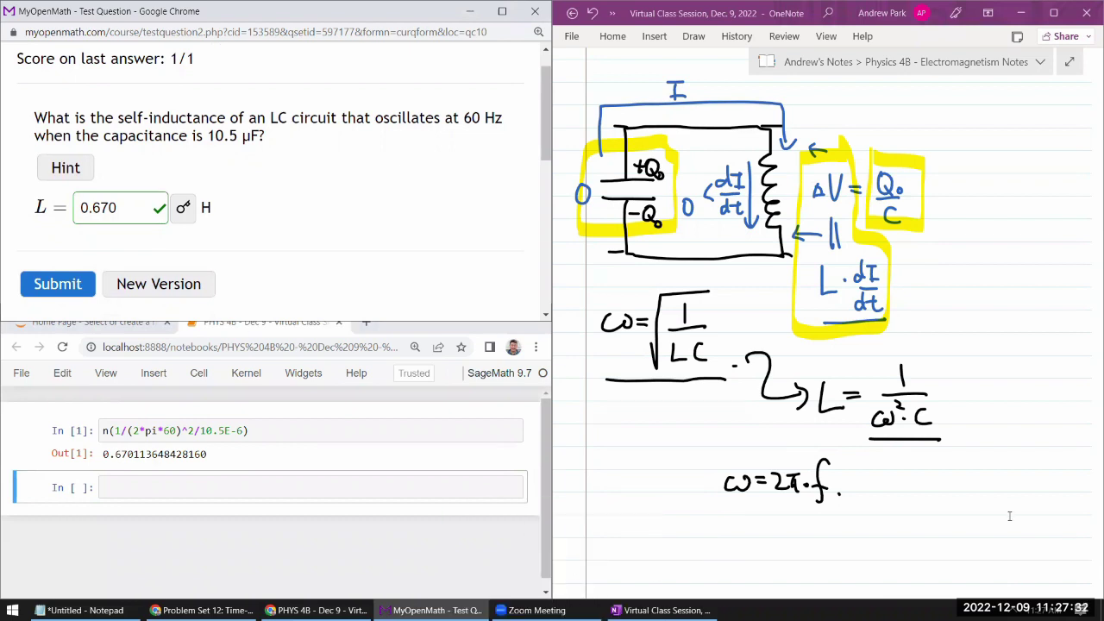
Step: Move the L and ω formulas lower and to the left, then select the red pen
left_click_drag(976, 549, 723, 345)
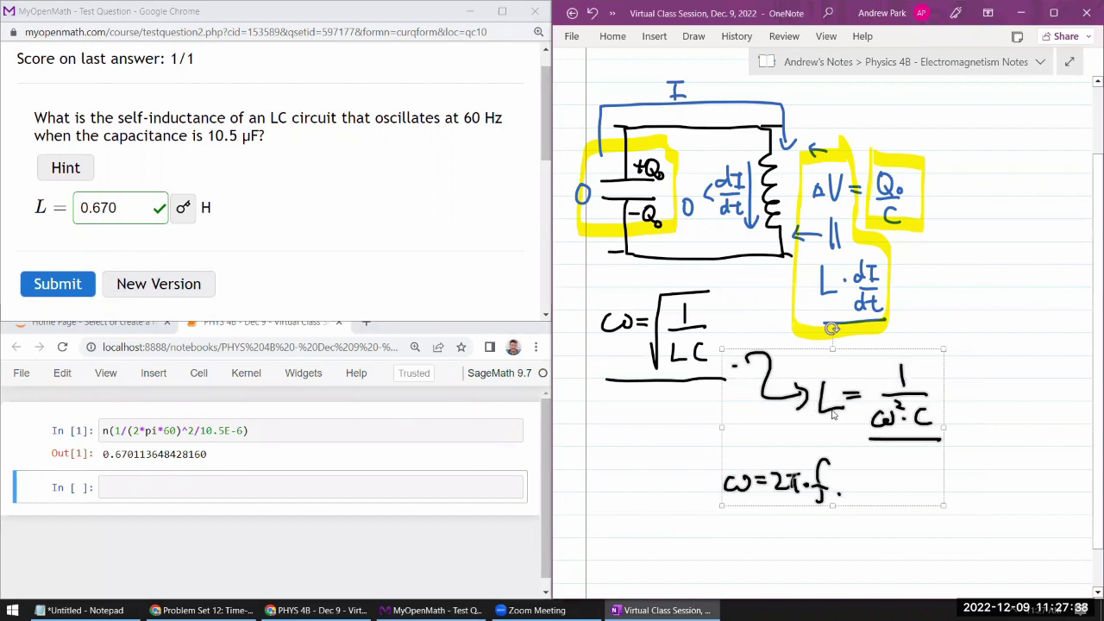
mouse_move(811, 405)
left_mouse_down()
mouse_move(729, 466)
mouse_move(700, 464)
left_mouse_up()
left_click(912, 450)
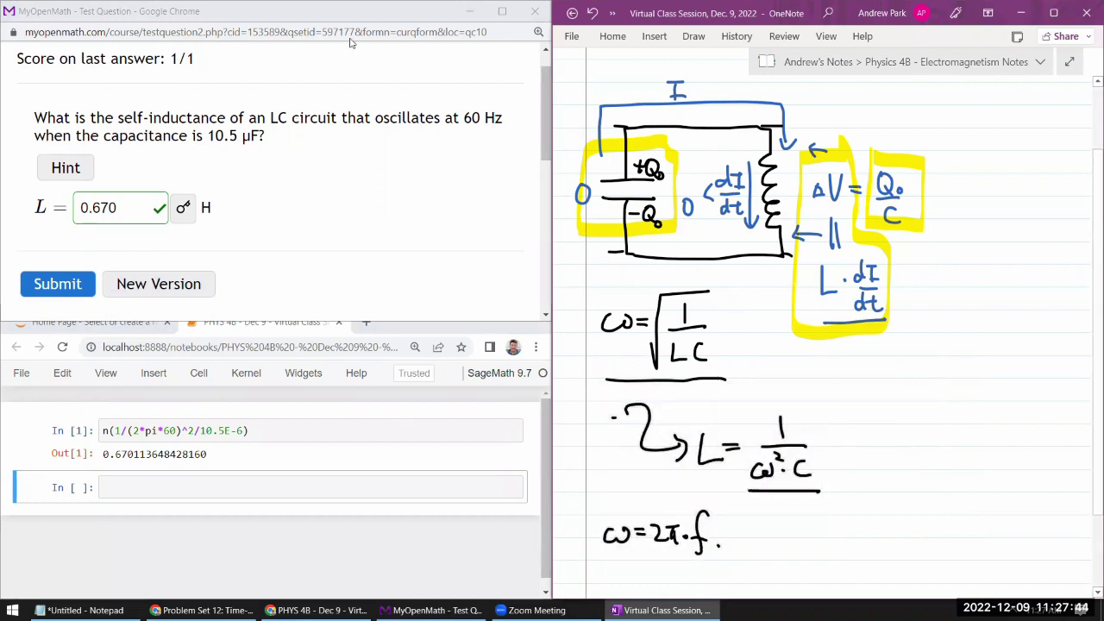
left_click(612, 13)
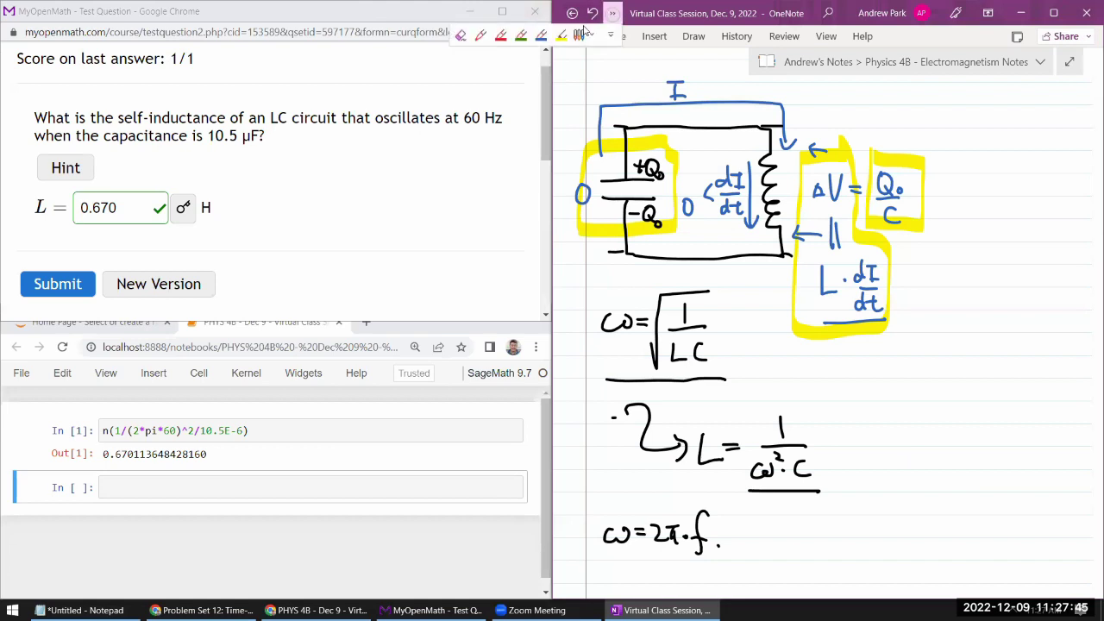
left_click(501, 41)
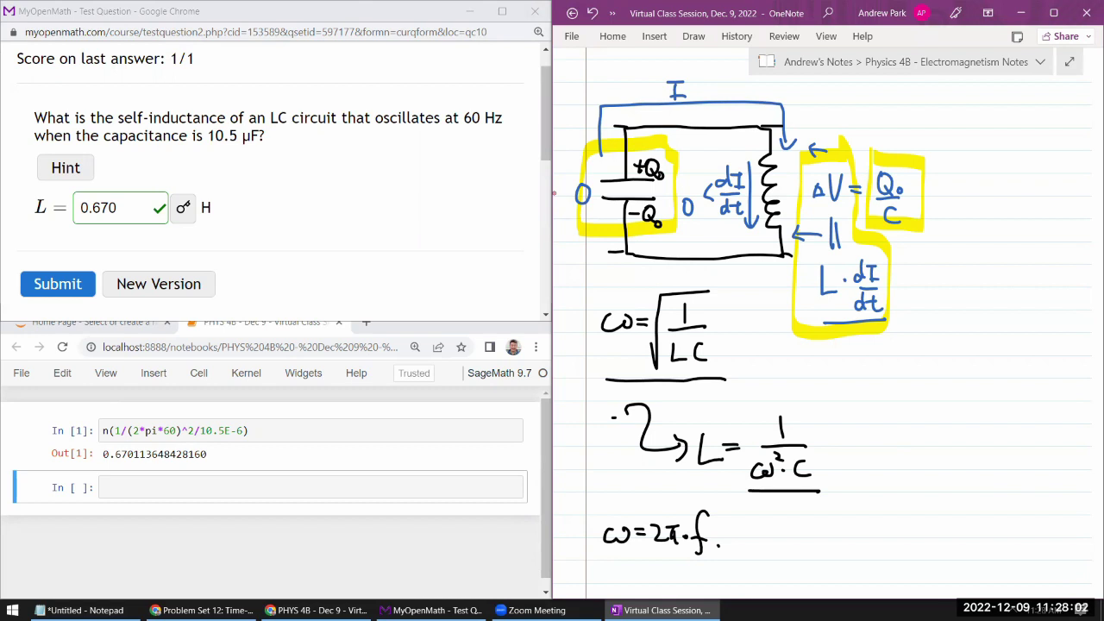
Step: Draw red current arrows by the capacitor and along the top wire, and write Q(t)
mouse_move(611, 226)
left_mouse_down()
mouse_move(601, 172)
mouse_move(616, 136)
left_mouse_up()
mouse_move(609, 148)
left_mouse_down()
mouse_move(615, 136)
mouse_move(625, 148)
left_mouse_up()
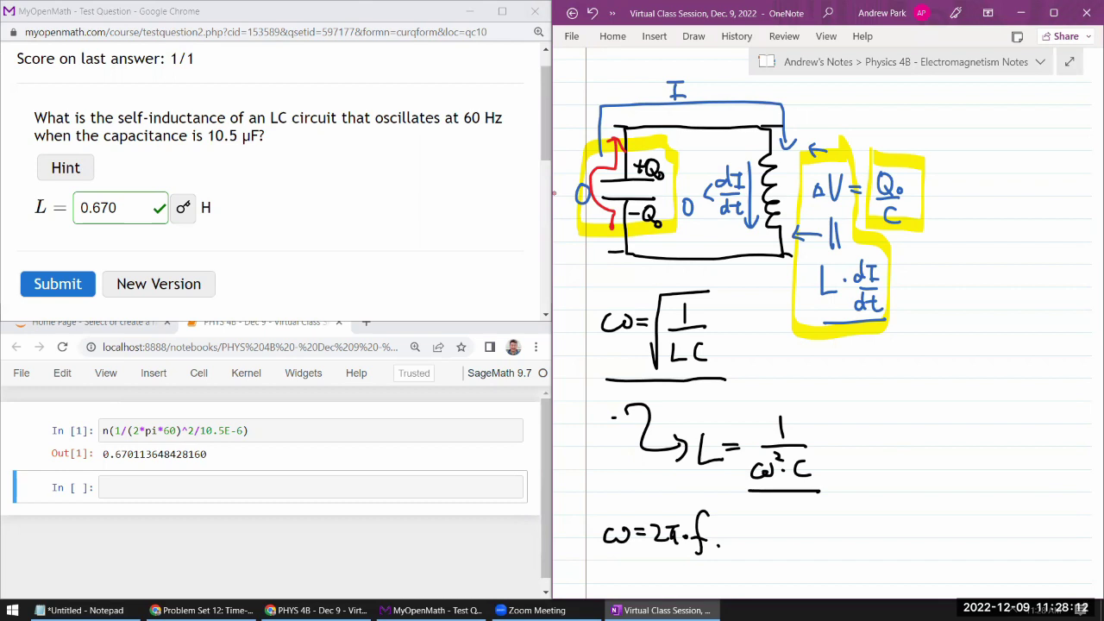
mouse_move(828, 360)
left_mouse_down()
mouse_move(837, 388)
mouse_move(857, 384)
mouse_move(855, 373)
mouse_move(882, 390)
mouse_move(856, 421)
left_mouse_up()
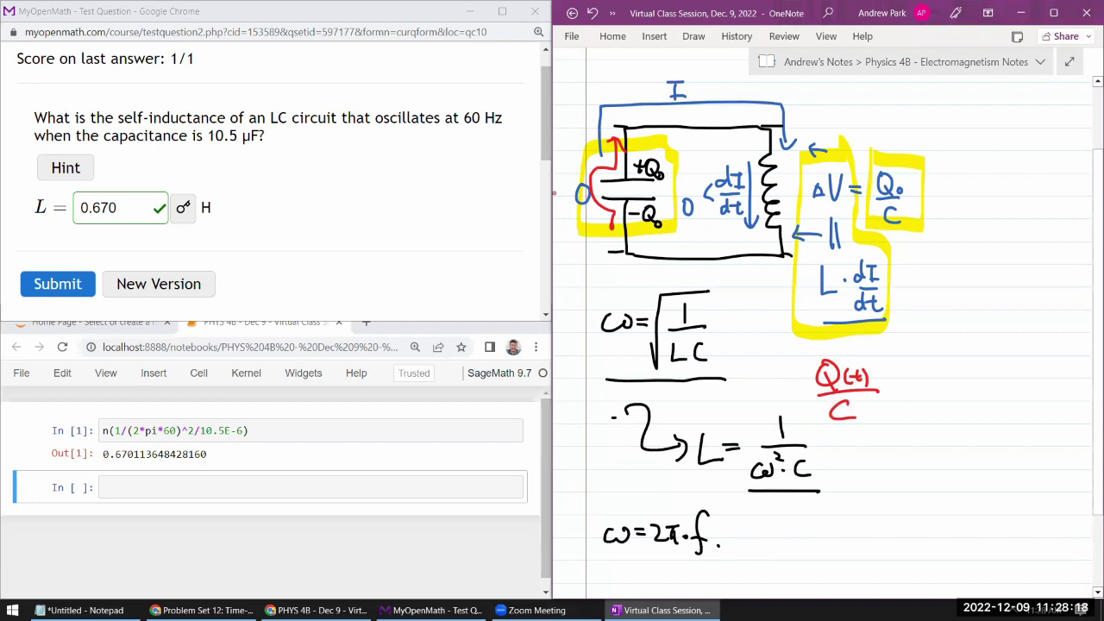
mouse_move(660, 117)
left_mouse_down()
mouse_move(716, 118)
mouse_move(781, 137)
mouse_move(781, 148)
left_mouse_up()
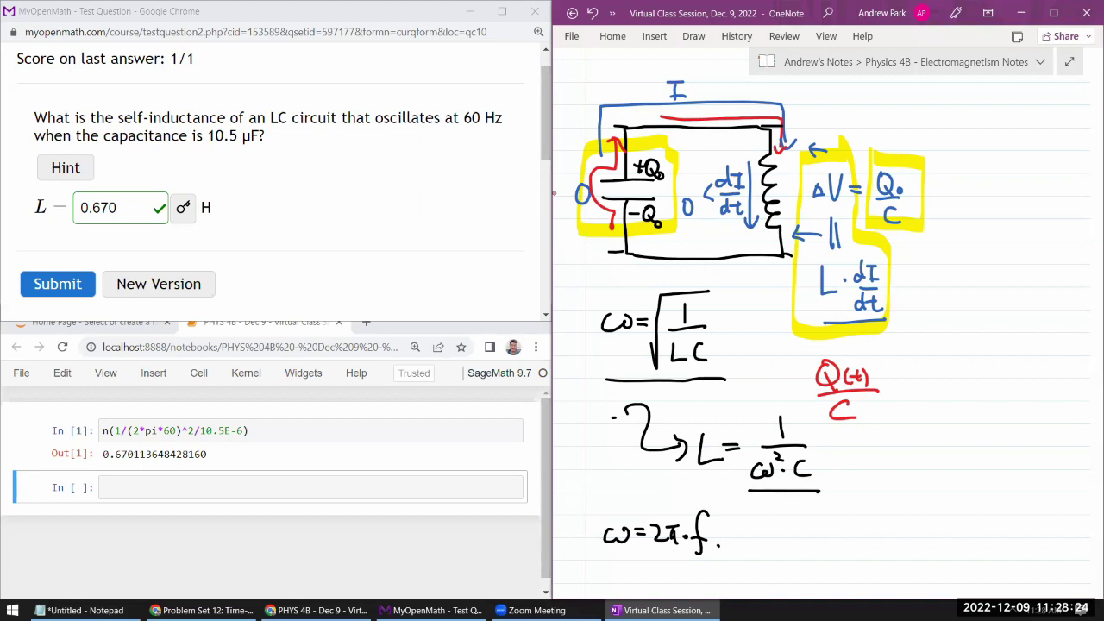
Step: Write ± L dI/dt after Q(t)/C
mouse_move(886, 384)
left_mouse_down()
mouse_move(905, 382)
mouse_move(893, 393)
mouse_move(907, 402)
mouse_move(941, 396)
left_mouse_up()
left_click_drag(958, 379, 961, 363)
mouse_move(963, 366)
left_mouse_down()
mouse_move(982, 393)
mouse_move(963, 404)
mouse_move(973, 421)
left_mouse_up()
left_click_drag(966, 410, 984, 409)
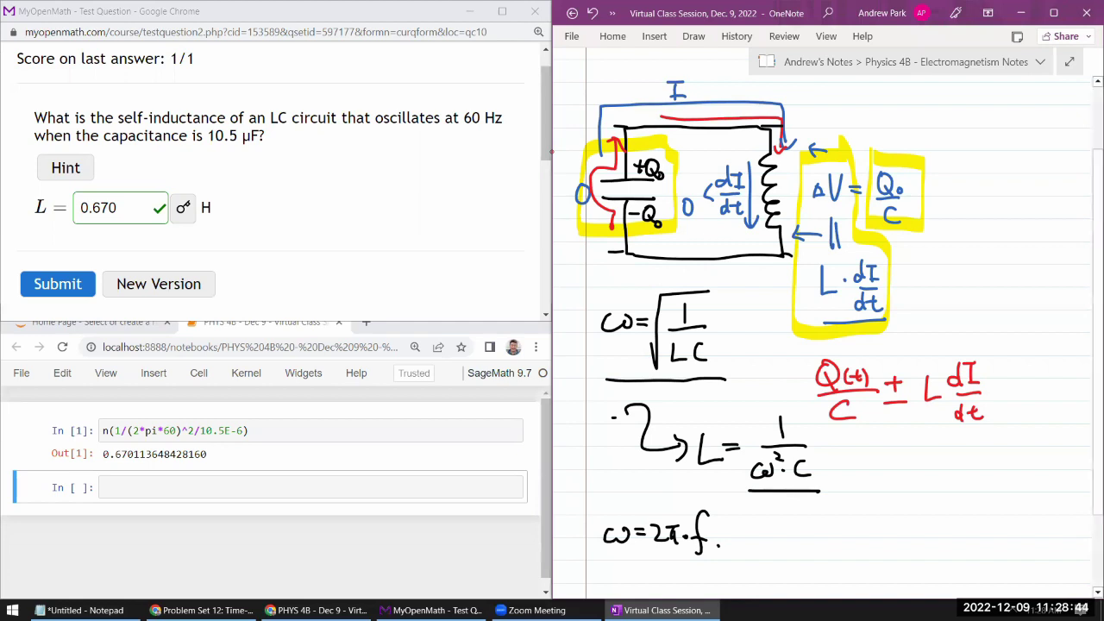
Step: Label the inductor's current arrow +I(t) and mark the bottom-right corner in red
mouse_move(797, 118)
left_mouse_down()
mouse_move(793, 159)
mouse_move(816, 131)
left_mouse_up()
mouse_move(818, 121)
left_mouse_down()
mouse_move(828, 119)
mouse_move(824, 138)
left_mouse_up()
left_click_drag(820, 138, 832, 136)
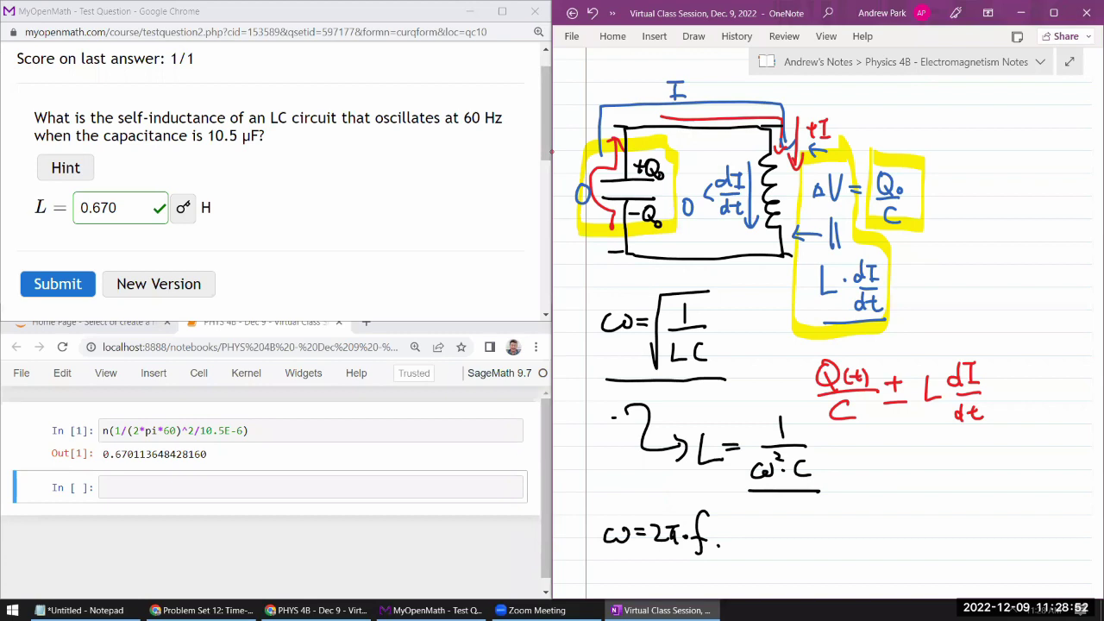
mouse_move(835, 124)
left_mouse_down()
mouse_move(832, 138)
mouse_move(848, 139)
left_mouse_up()
left_click_drag(769, 250, 792, 252)
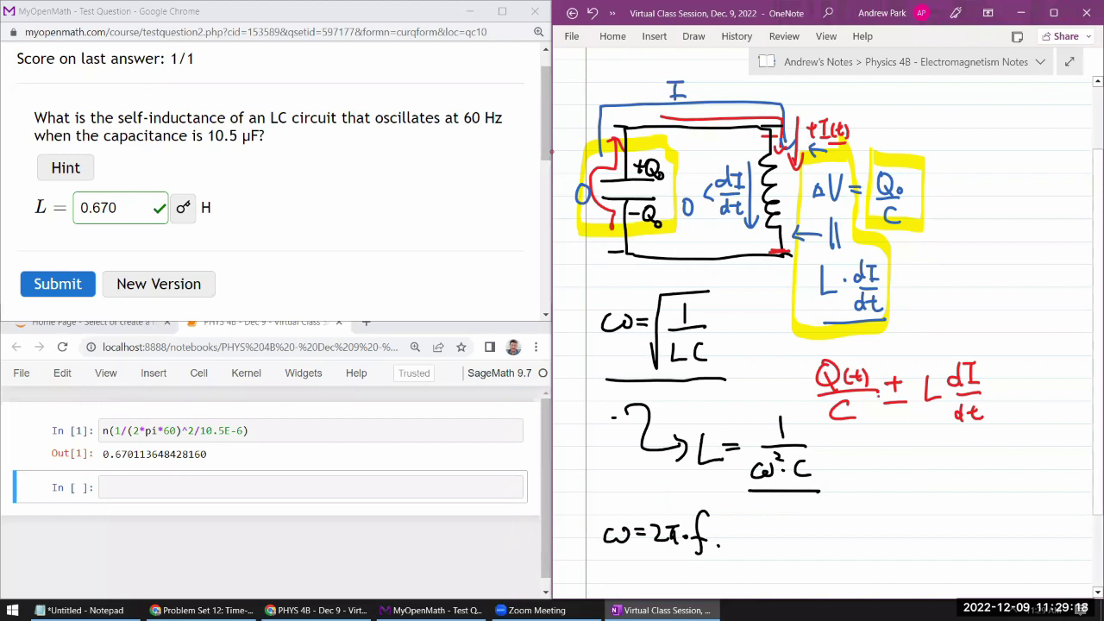
Step: Remove the ± sign from the loop equation
mouse_move(880, 390)
left_mouse_down()
mouse_move(911, 413)
mouse_move(881, 416)
left_mouse_up()
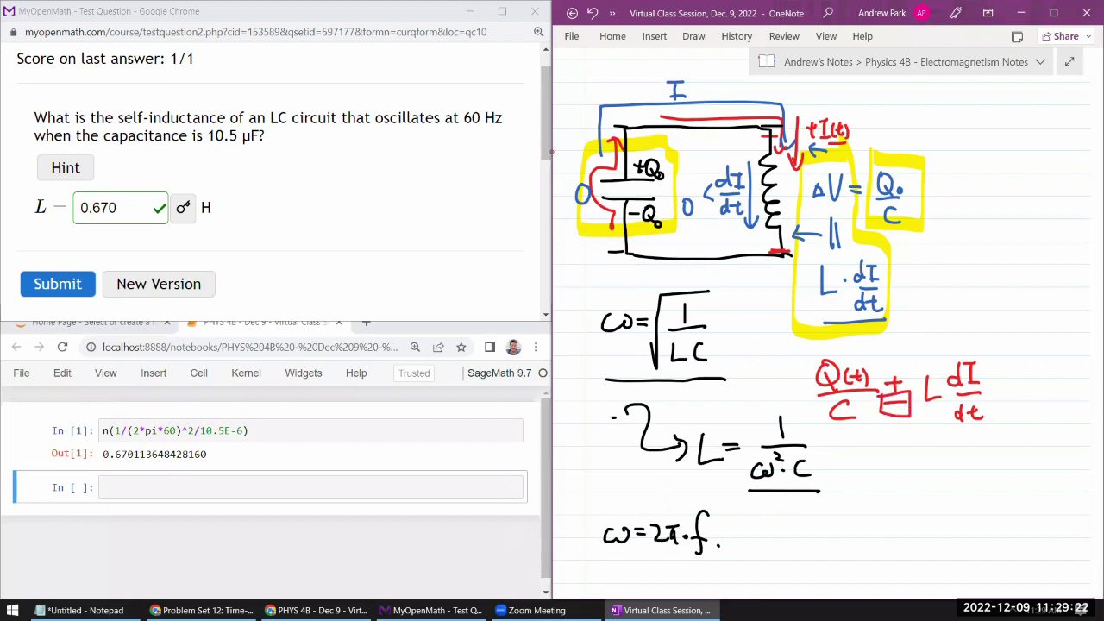
left_click(612, 13)
left_click(461, 37)
key("ctrl+z")
key("ctrl+z")
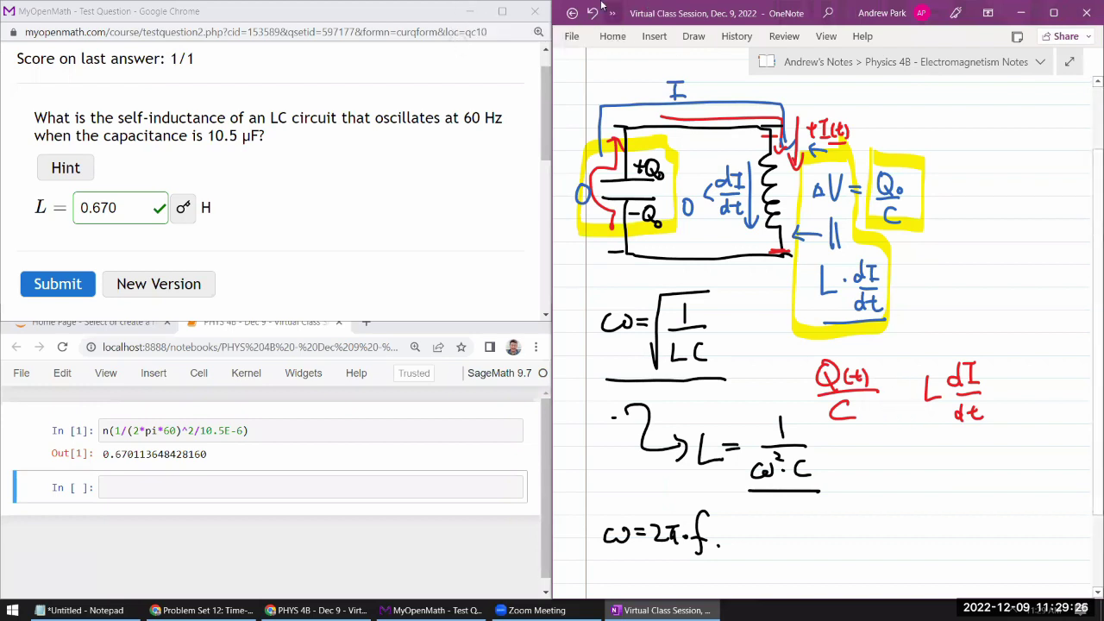
Step: In green, add a minus sign and = 0, underline the loop equation, and add (t)
left_click(612, 13)
left_click(522, 41)
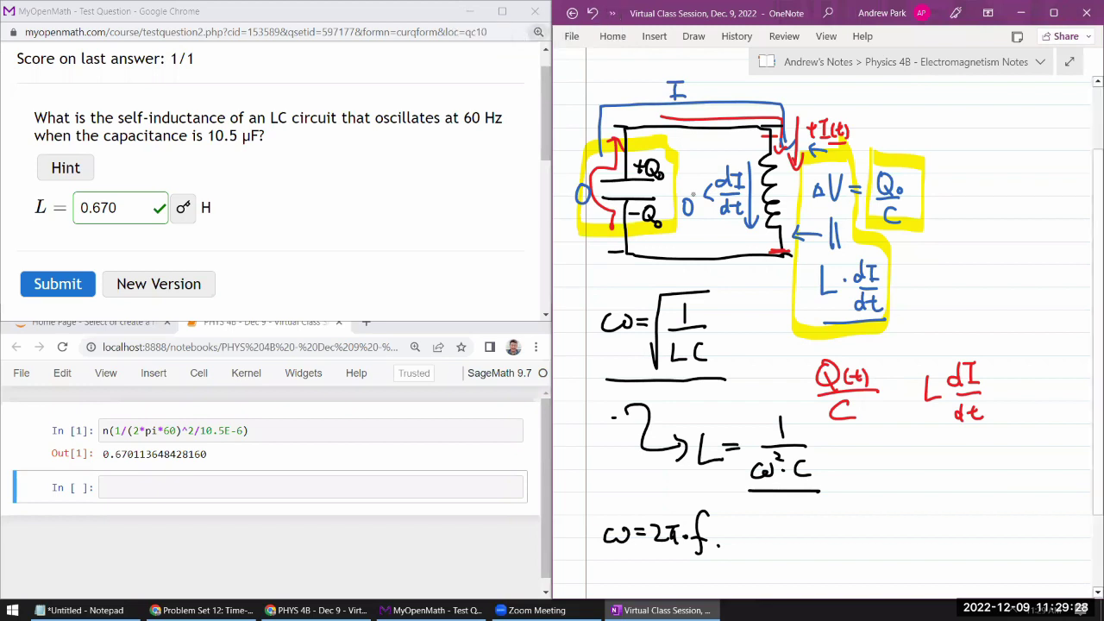
left_click_drag(884, 392, 909, 393)
left_click_drag(991, 384, 1003, 384)
left_click_drag(992, 389, 1022, 380)
left_click_drag(824, 436, 1036, 447)
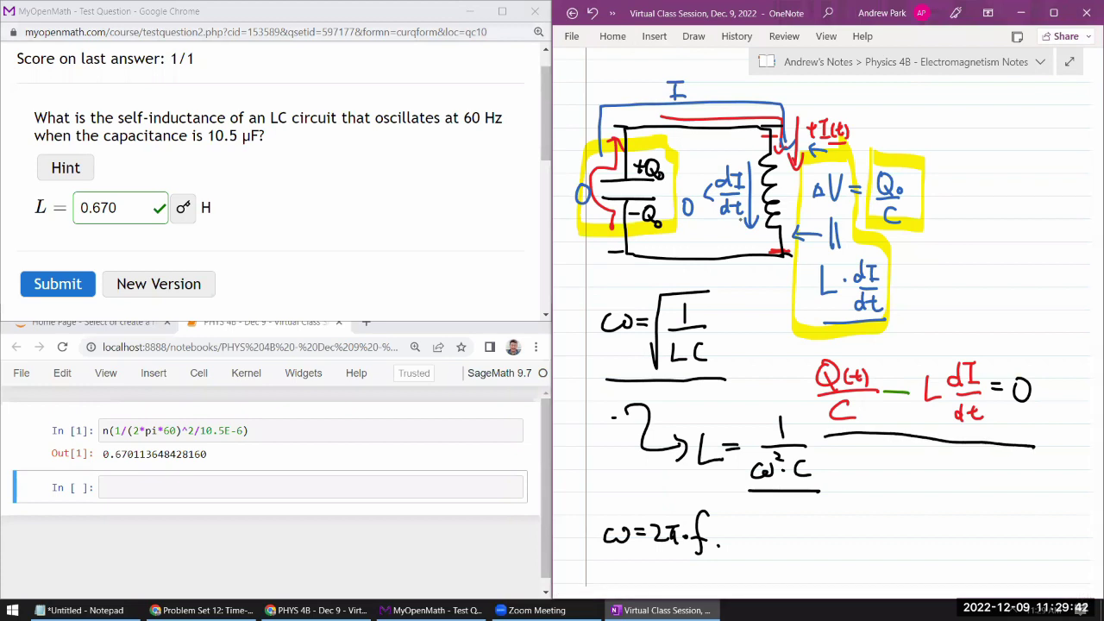
left_click_drag(981, 371, 985, 383)
left_click_drag(979, 376, 993, 385)
left_click(612, 13)
Step: In red ink, write I = dQ/dt on the capacitor
left_click(500, 38)
mouse_move(627, 184)
left_mouse_down()
mouse_move(640, 184)
mouse_move(635, 196)
left_mouse_up()
mouse_move(627, 196)
left_mouse_down()
mouse_move(685, 191)
mouse_move(667, 208)
mouse_move(679, 211)
left_mouse_up()
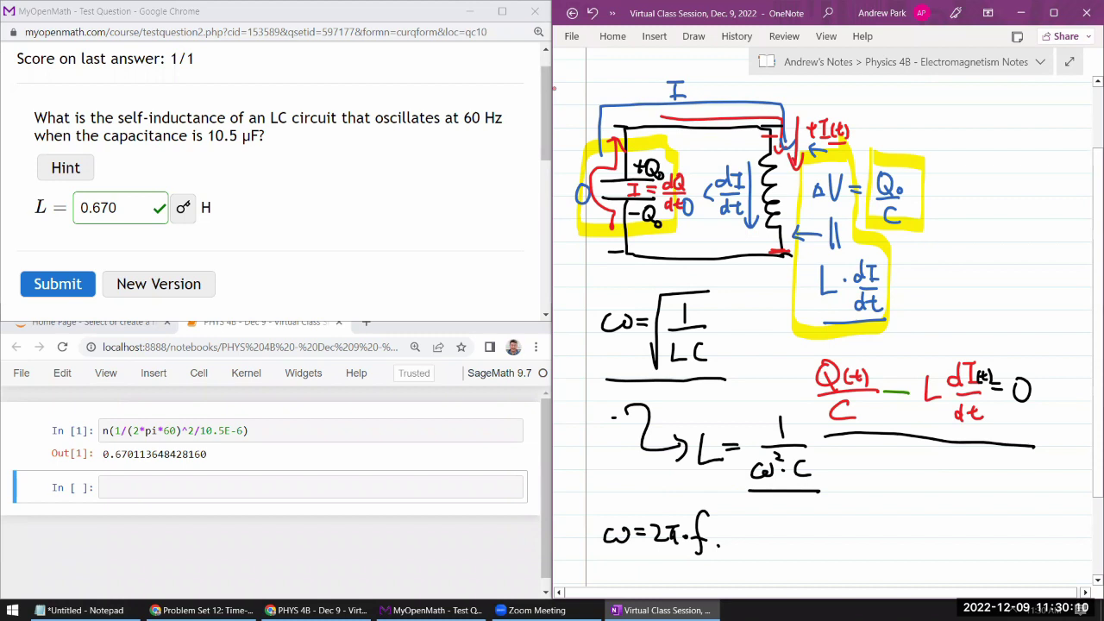
Step: Write I_c = ± dQ/dt beside the yellow box, note +I(t) > 0, and underline dQ/dt
mouse_move(916, 250)
left_mouse_down()
mouse_move(933, 249)
mouse_move(924, 276)
left_mouse_up()
mouse_move(915, 276)
left_mouse_down()
mouse_move(932, 274)
mouse_move(942, 290)
mouse_move(959, 261)
left_mouse_up()
left_click_drag(948, 269, 959, 268)
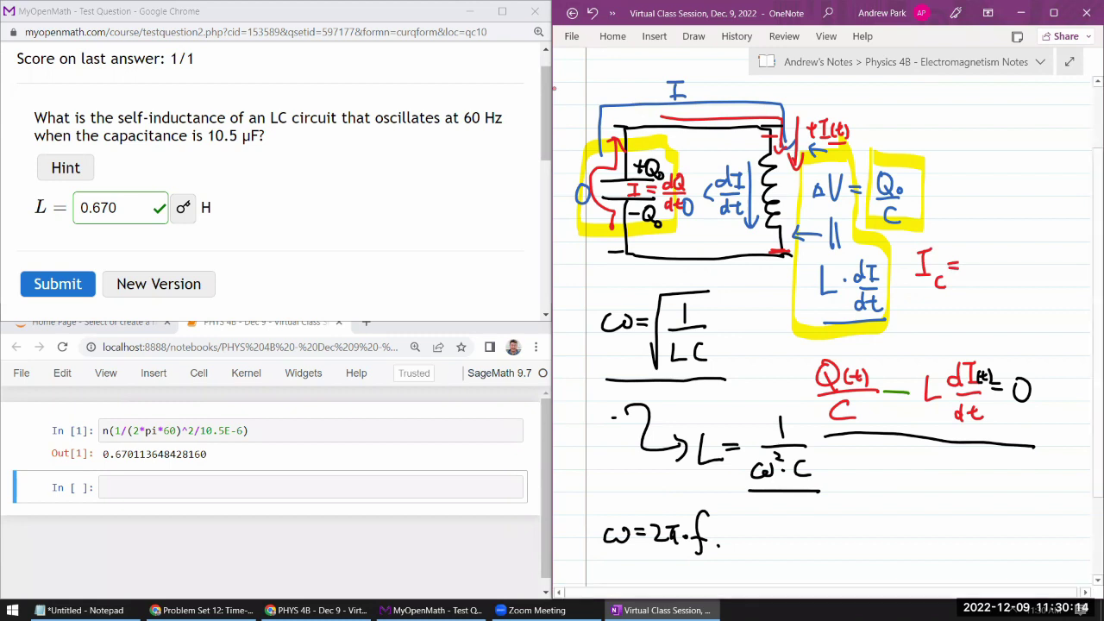
left_click_drag(966, 266, 985, 266)
left_click_drag(976, 259, 977, 272)
mouse_move(964, 278)
left_mouse_down()
mouse_move(984, 277)
mouse_move(1015, 245)
mouse_move(1033, 271)
mouse_move(1015, 282)
mouse_move(1027, 286)
left_mouse_up()
left_click_drag(1020, 283, 1022, 295)
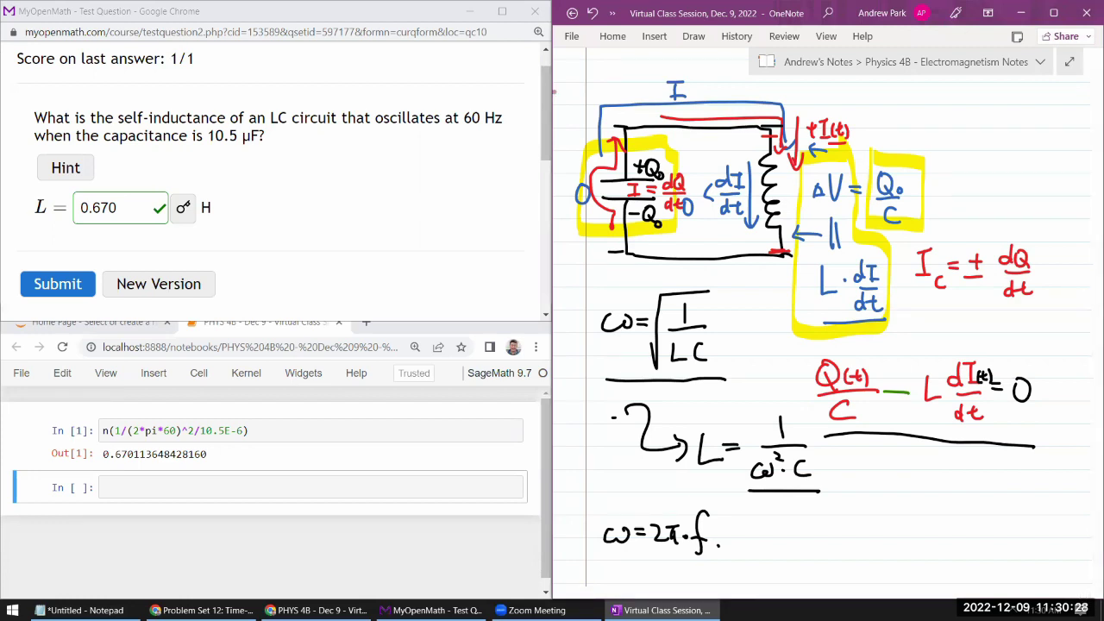
mouse_move(857, 123)
left_mouse_down()
mouse_move(858, 136)
mouse_move(874, 125)
left_mouse_up()
left_click_drag(1003, 307, 1037, 306)
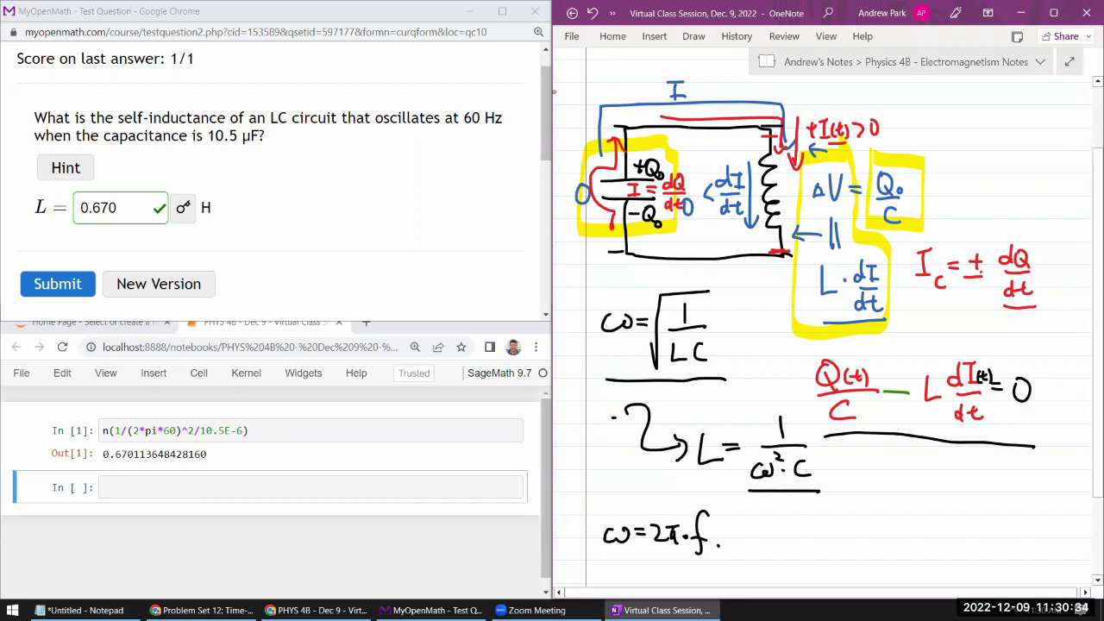
mouse_move(976, 271)
left_mouse_down()
mouse_move(991, 287)
mouse_move(965, 271)
left_mouse_up()
Step: Replace the ± with a green minus, underline I = −dQ/dt in green, and erase the subscript c
left_click(611, 13)
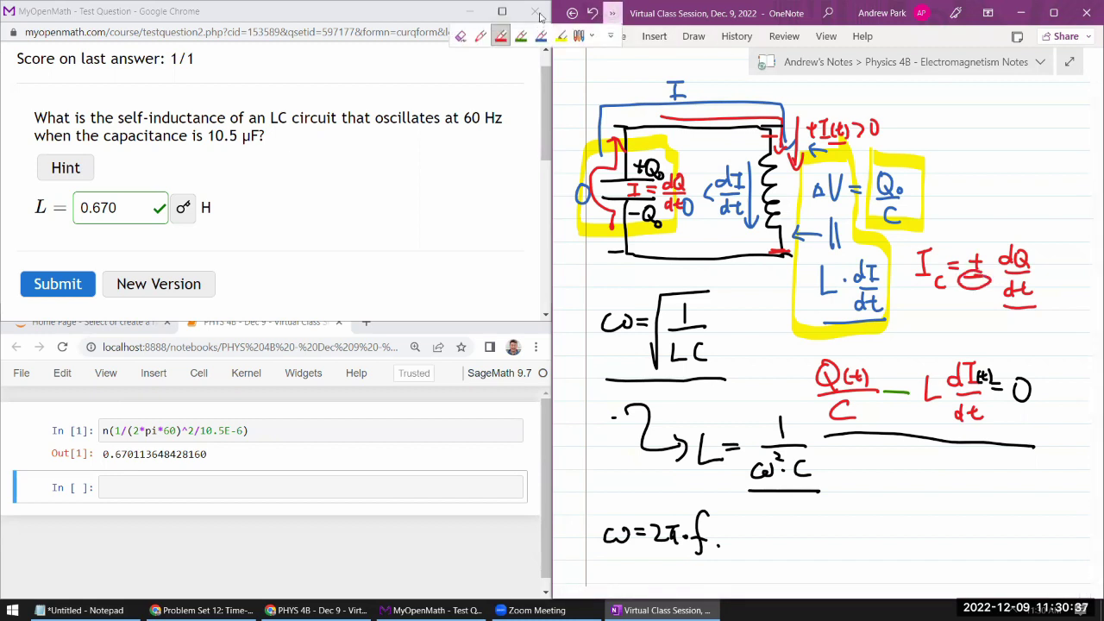
left_click(480, 38)
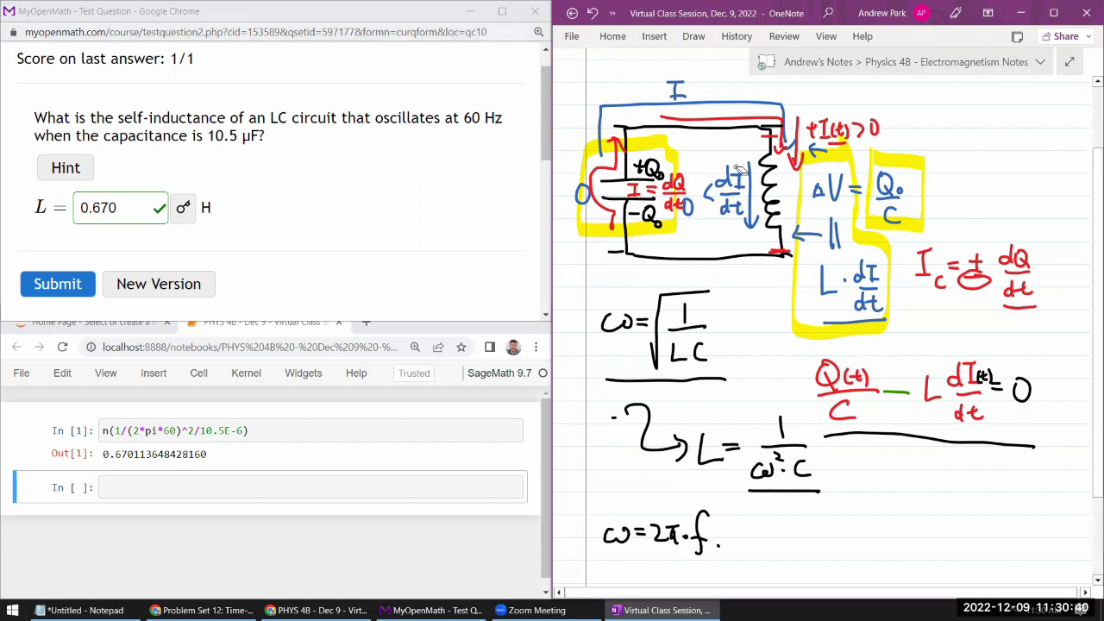
left_click_drag(975, 281, 976, 262)
left_click(611, 13)
left_click(520, 37)
left_click_drag(973, 268, 993, 268)
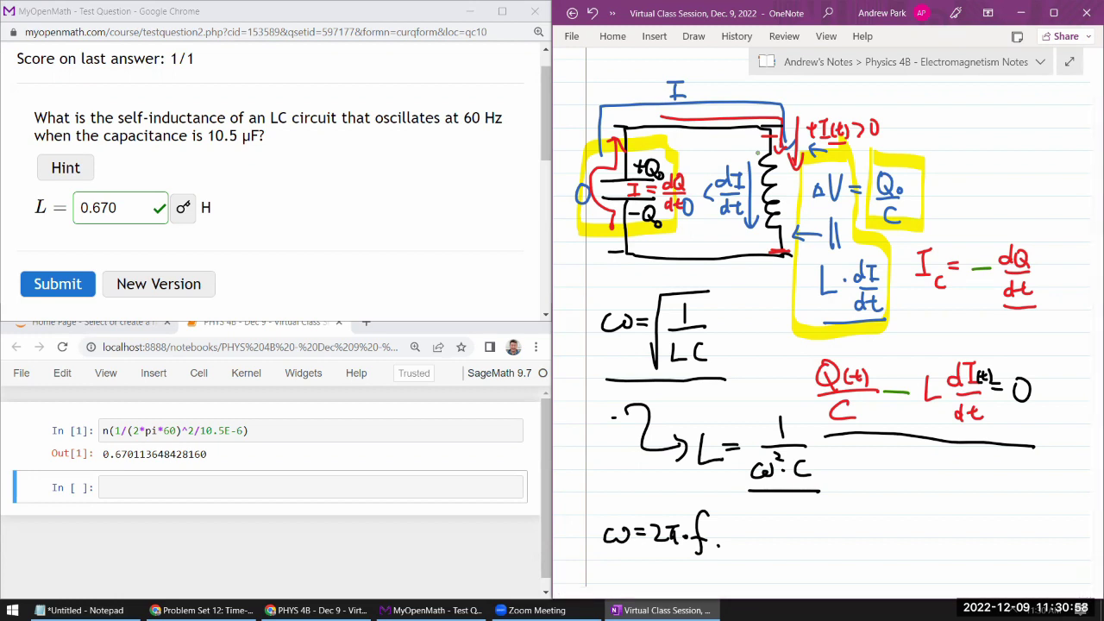
left_click_drag(918, 316, 1036, 321)
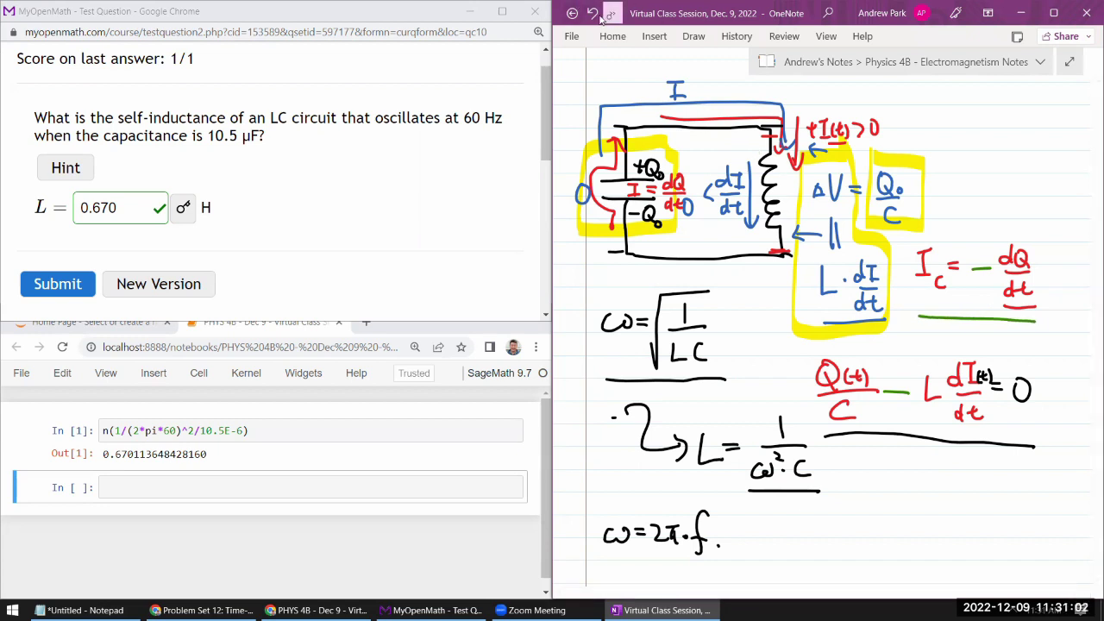
left_click_drag(932, 276, 944, 285)
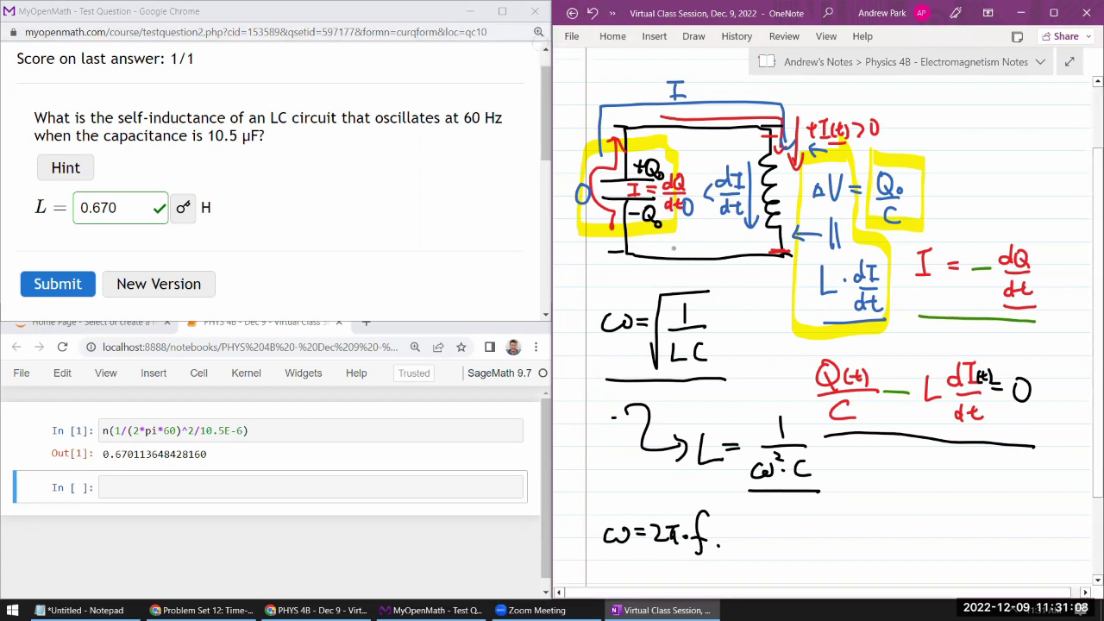
Step: Draw an arrow and write Q/C + L d²Q/dt² = 0 in blue
left_click_drag(837, 459, 858, 509)
mouse_move(889, 468)
left_mouse_down()
mouse_move(886, 489)
mouse_move(904, 499)
mouse_move(901, 527)
mouse_move(930, 495)
mouse_move(920, 505)
mouse_move(950, 506)
left_mouse_up()
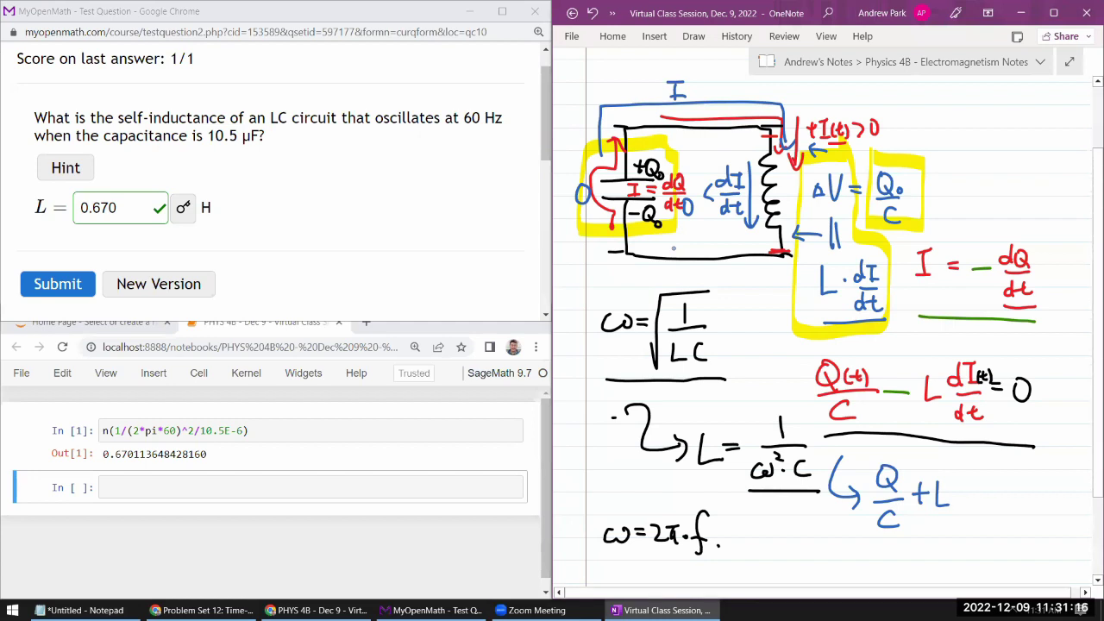
mouse_move(961, 477)
left_mouse_down()
mouse_move(964, 489)
mouse_move(973, 469)
mouse_move(985, 497)
left_mouse_up()
left_click_drag(954, 516, 978, 525)
left_click_drag(971, 514, 997, 516)
left_click_drag(997, 494, 1008, 493)
left_click_drag(997, 498, 1018, 495)
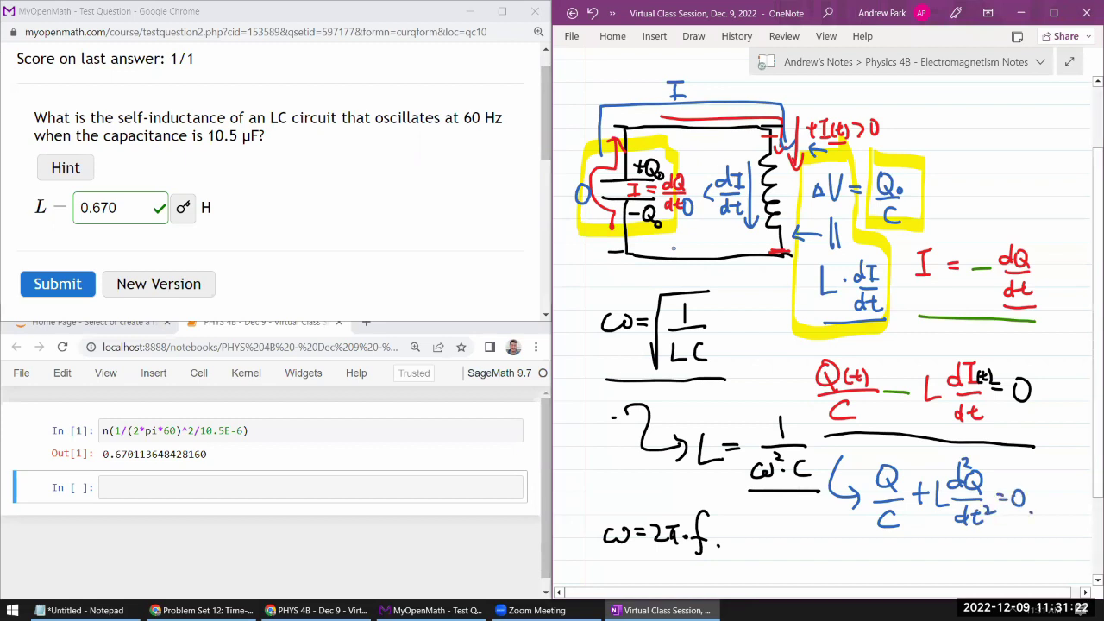
scroll(849, 350, "down", 5)
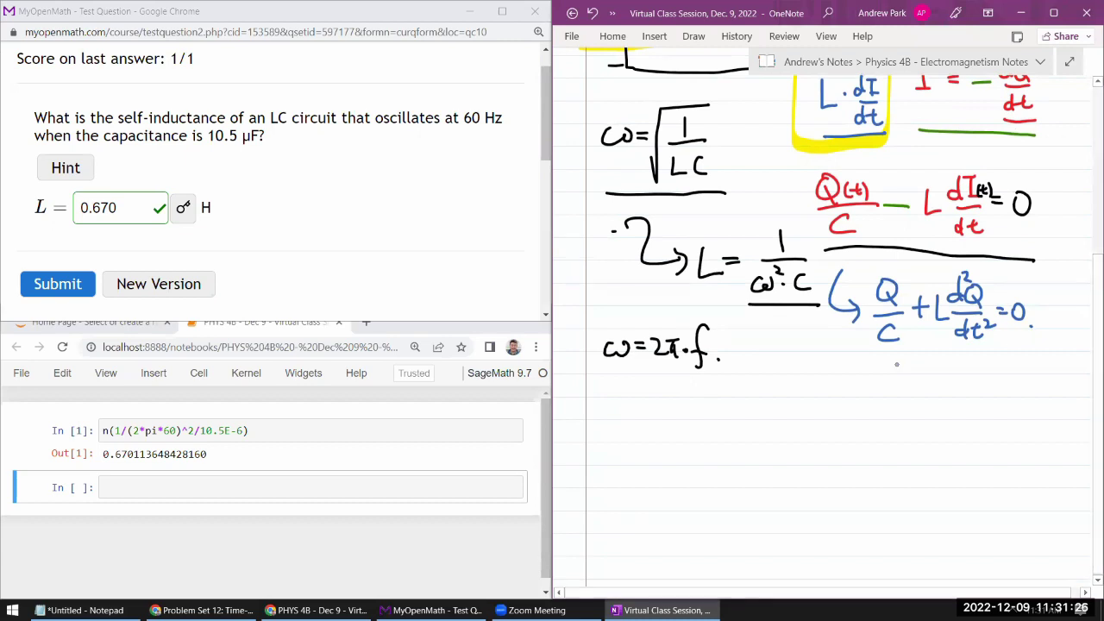
Step: Double-underline the charge equation, then write and underline d²Q/dt² = −(1/LC)Q
left_click_drag(960, 352, 988, 353)
left_click_drag(962, 358, 989, 358)
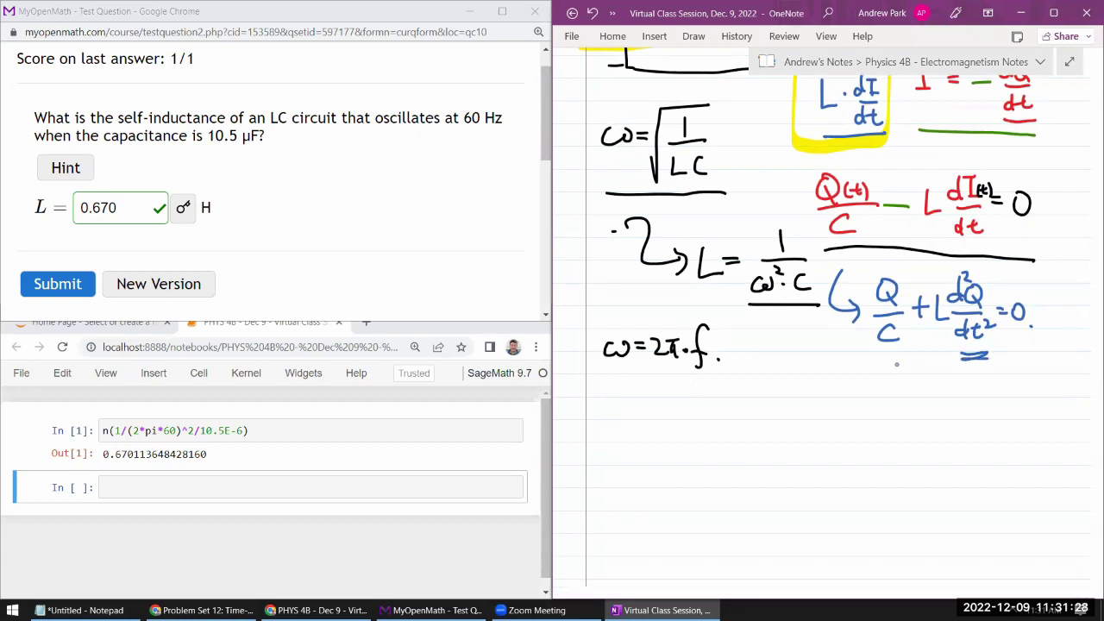
mouse_move(852, 401)
left_mouse_down()
mouse_move(858, 414)
mouse_move(864, 385)
left_mouse_up()
left_click_drag(871, 394, 882, 416)
mouse_move(830, 420)
left_mouse_down()
mouse_move(889, 417)
mouse_move(835, 449)
mouse_move(853, 451)
left_mouse_up()
mouse_move(858, 440)
left_mouse_down()
mouse_move(873, 439)
mouse_move(873, 454)
mouse_move(892, 436)
left_mouse_up()
mouse_move(897, 416)
left_mouse_down()
mouse_move(917, 445)
mouse_move(963, 441)
mouse_move(965, 412)
mouse_move(977, 425)
mouse_move(958, 449)
mouse_move(989, 449)
left_mouse_up()
left_click_drag(1010, 403, 1006, 404)
left_click_drag(1009, 419, 1021, 430)
left_click_drag(832, 467, 1037, 468)
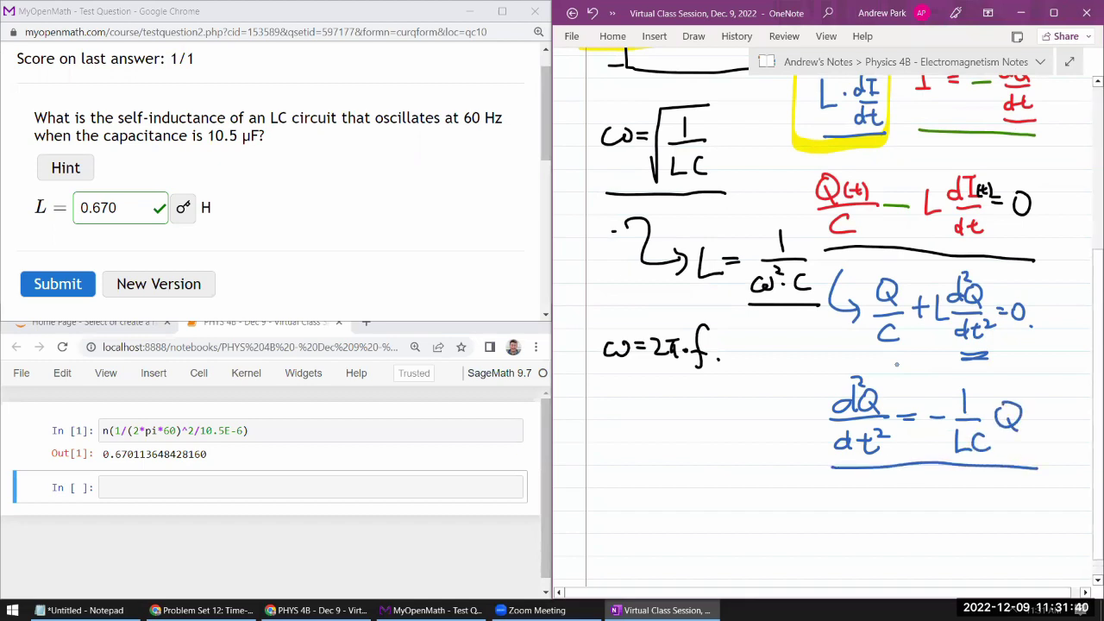
Step: Label the equation 'Eq. of Motion of SHO (Q(t))'
mouse_move(846, 488)
left_mouse_down()
mouse_move(867, 485)
mouse_move(863, 529)
mouse_move(891, 509)
left_mouse_up()
mouse_move(911, 482)
left_mouse_down()
mouse_move(904, 521)
mouse_move(936, 489)
mouse_move(940, 511)
left_mouse_up()
mouse_move(945, 502)
left_mouse_down()
mouse_move(965, 499)
mouse_move(957, 511)
left_mouse_up()
left_click_drag(952, 498, 1001, 511)
left_click_drag(1006, 504, 1021, 514)
left_click_drag(937, 536, 922, 559)
mouse_move(937, 535)
left_mouse_down()
mouse_move(923, 557)
mouse_move(949, 545)
left_mouse_up()
mouse_move(951, 537)
left_mouse_down()
mouse_move(949, 558)
mouse_move(960, 540)
mouse_move(989, 561)
mouse_move(1008, 546)
mouse_move(1025, 556)
left_mouse_up()
mouse_move(1032, 538)
left_mouse_down()
mouse_move(1028, 554)
mouse_move(1039, 549)
left_mouse_up()
left_click_drag(1035, 543, 1045, 554)
left_click_drag(1052, 527, 1051, 563)
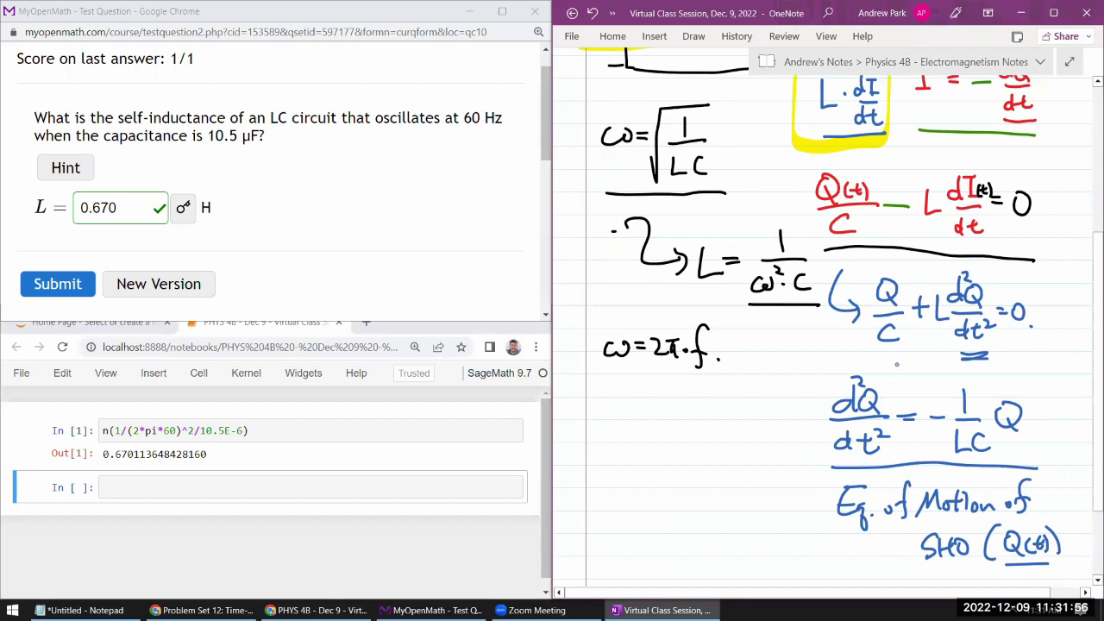
Step: Box the 1/LC term and the ω = √(1/LC) formula in red
left_click(612, 13)
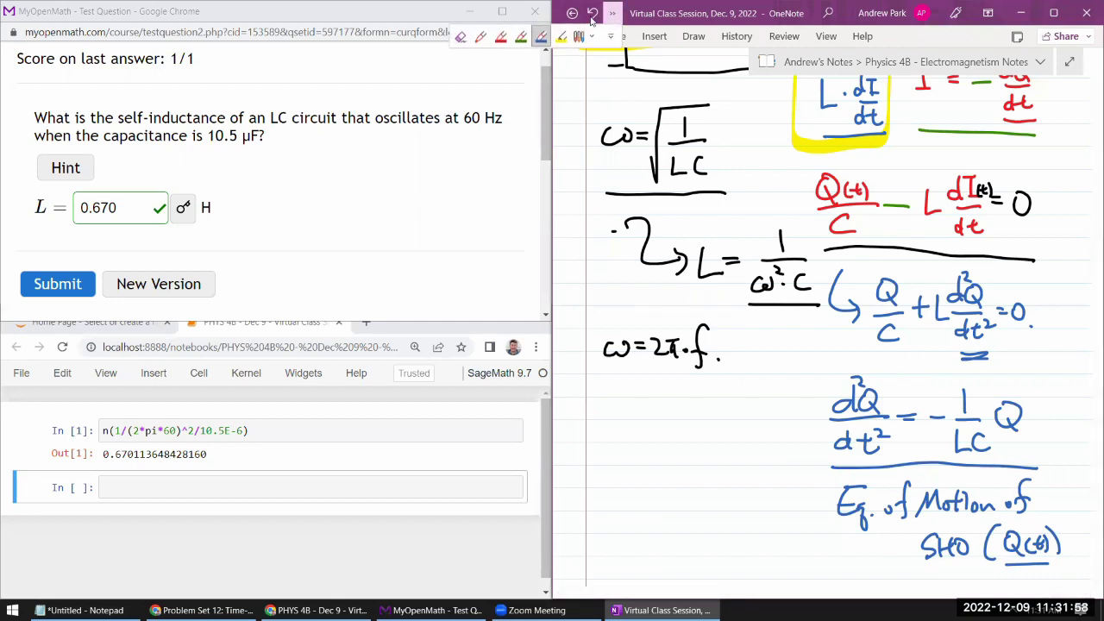
left_click(502, 38)
mouse_move(978, 375)
left_mouse_down()
mouse_move(951, 392)
mouse_move(948, 464)
mouse_move(991, 465)
mouse_move(1000, 451)
mouse_move(991, 374)
mouse_move(1014, 396)
mouse_move(1038, 364)
left_mouse_up()
mouse_move(592, 95)
left_mouse_down()
mouse_move(658, 201)
mouse_move(737, 101)
mouse_move(595, 98)
left_mouse_up()
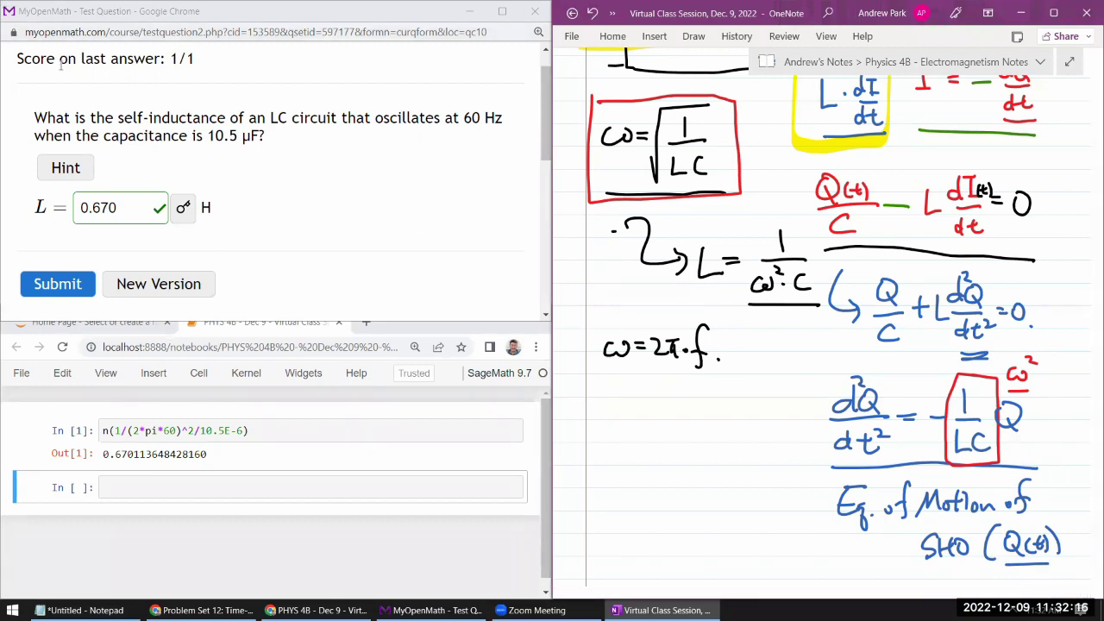
scroll(103, 113, "down", 2)
scroll(76, 67, "up", 3)
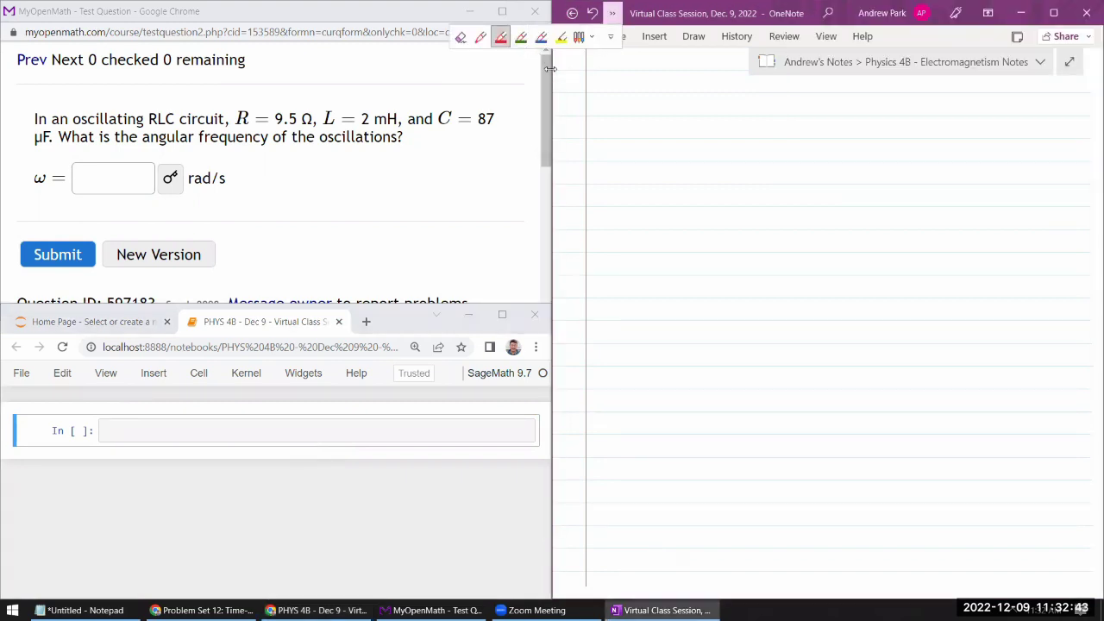
Step: Draw a black series circuit with resistor, inductor and capacitor, labelled R, L and C
left_click(558, 91)
mouse_move(637, 234)
left_mouse_down()
mouse_move(640, 168)
mouse_move(679, 171)
mouse_move(682, 162)
mouse_move(731, 185)
mouse_move(793, 171)
left_mouse_up()
mouse_move(715, 133)
left_mouse_down()
mouse_move(713, 155)
mouse_move(824, 181)
mouse_move(867, 177)
mouse_move(780, 251)
left_mouse_up()
left_click_drag(783, 235, 784, 266)
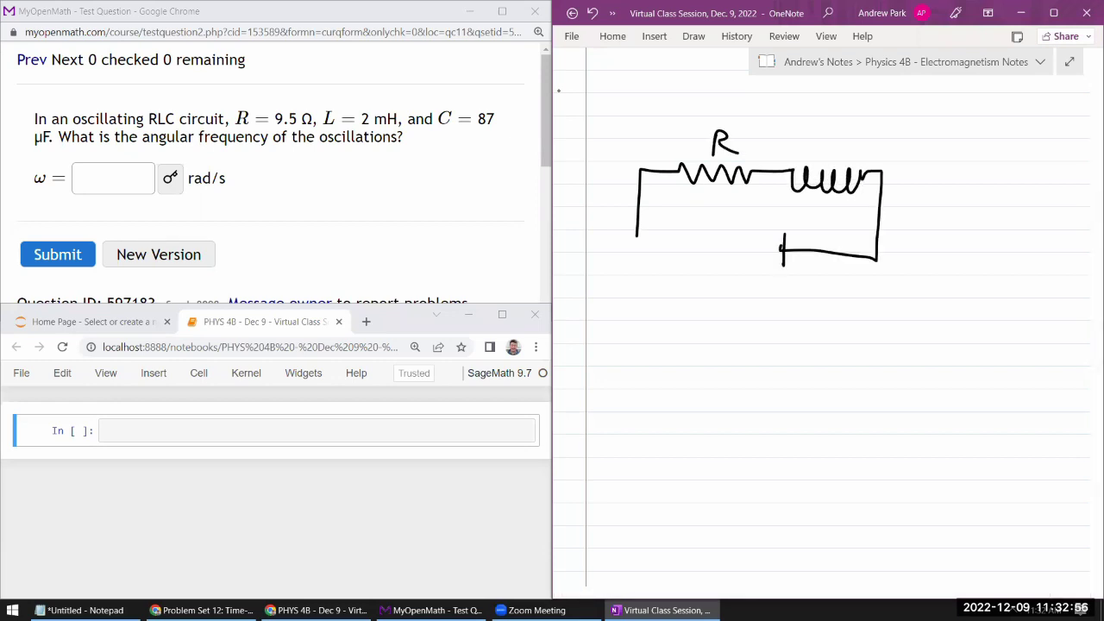
left_click_drag(832, 134, 852, 155)
left_click_drag(635, 235, 768, 252)
left_click_drag(768, 233, 768, 269)
left_click_drag(799, 276, 804, 295)
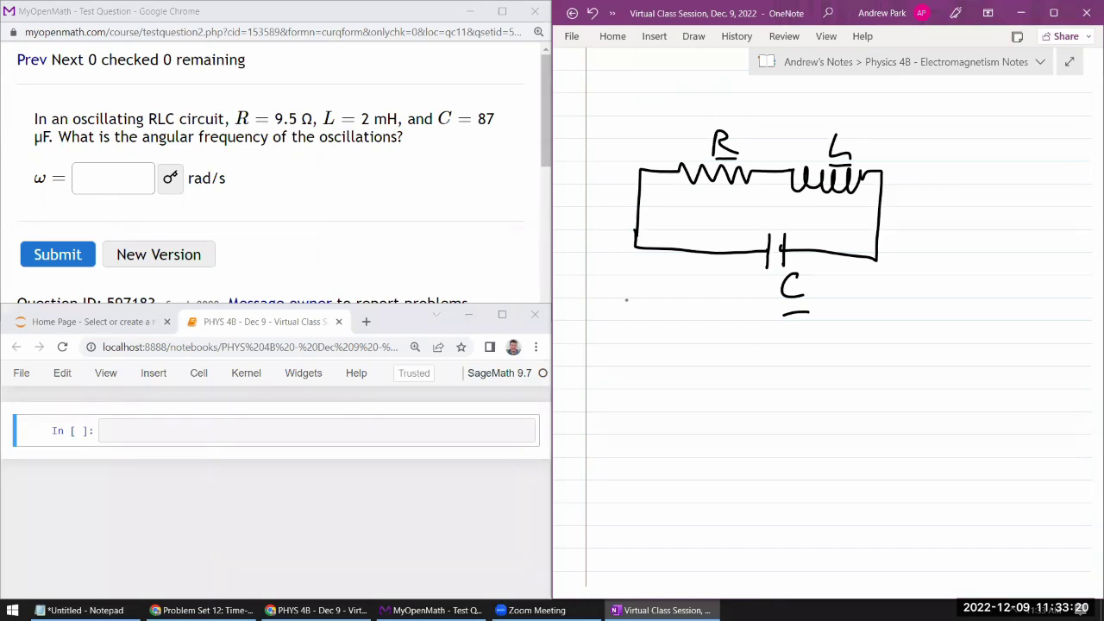
Step: Write ω = 1/√(LC) = below the circuit in blue
left_click(611, 13)
left_click(543, 37)
left_click_drag(615, 360, 656, 363)
left_click_drag(643, 369, 657, 369)
left_click_drag(694, 337, 694, 358)
left_click_drag(666, 375, 716, 374)
mouse_move(662, 398)
left_mouse_down()
mouse_move(668, 417)
mouse_move(713, 387)
mouse_move(694, 412)
mouse_move(714, 413)
left_mouse_up()
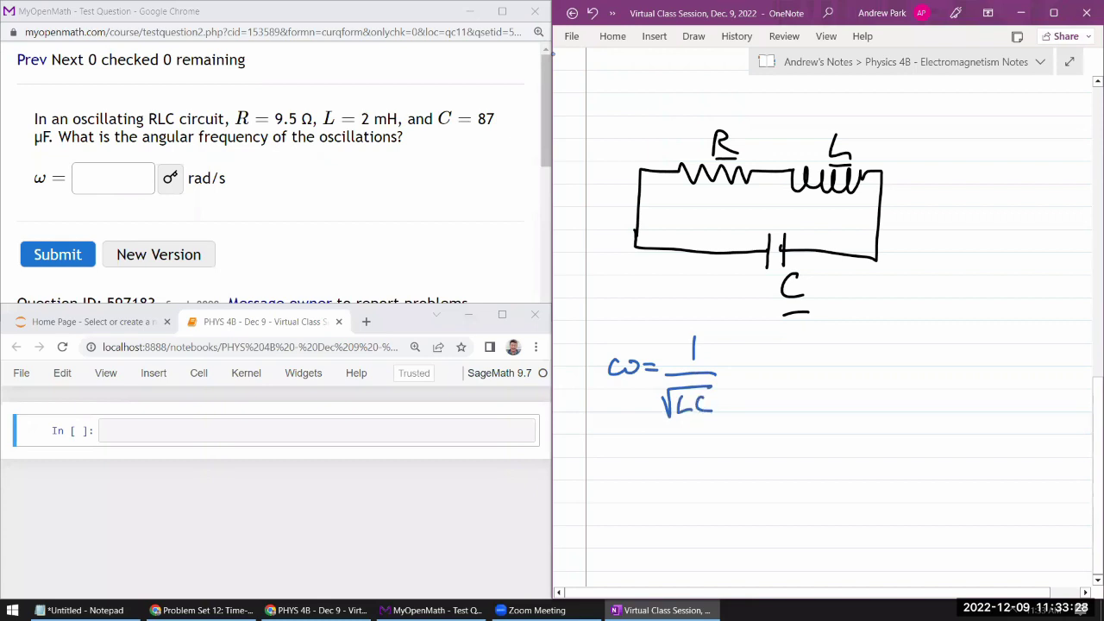
left_click_drag(724, 369, 739, 369)
left_click_drag(724, 376, 735, 375)
Step: Run n(1/sqrt(2E-3*87E-6)) in a new SageMath cell, giving 2397.3165
left_click(254, 431)
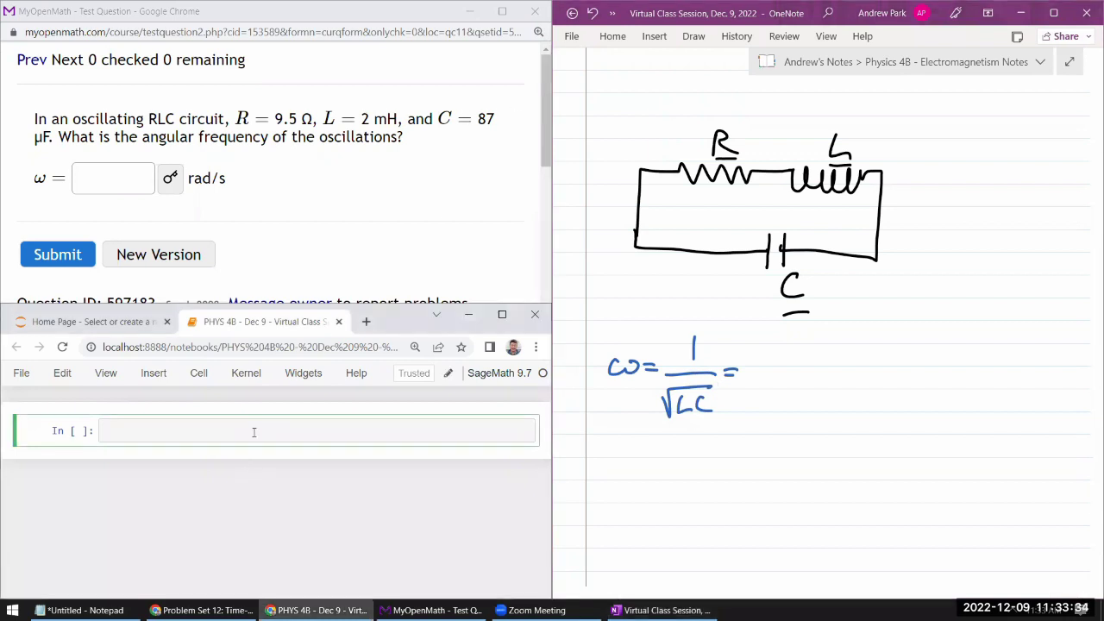
type("n(1/sqrt(2E-3*87E-6")
key("shift+Return")
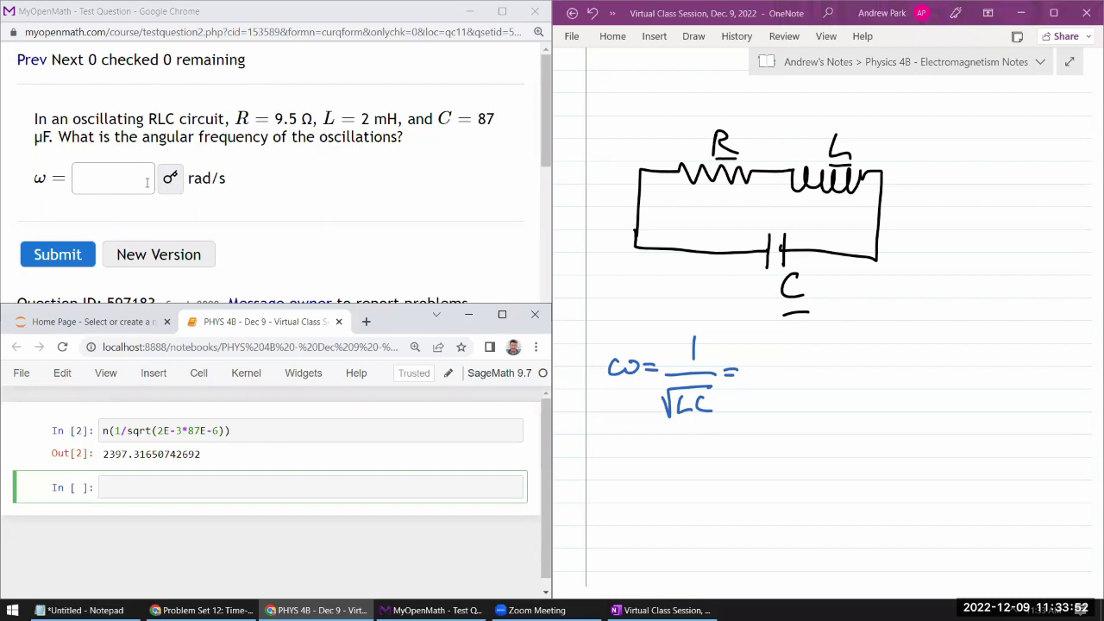
Step: Submit 2397 rad/s as the MyOpenMath angular frequency answer
left_click(98, 176)
type("23")
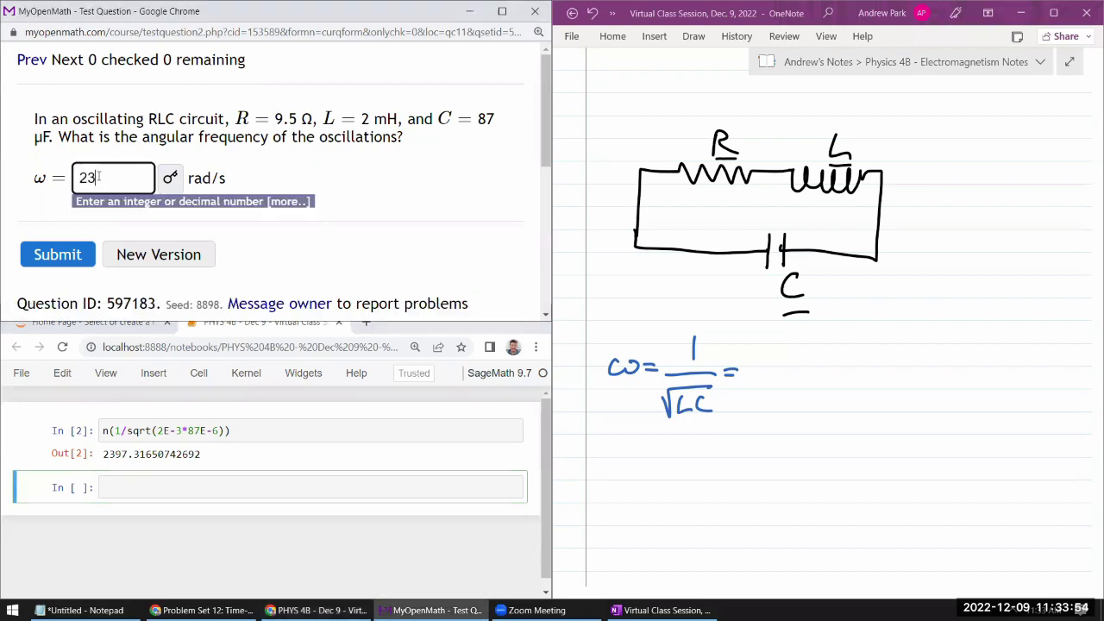
type("97")
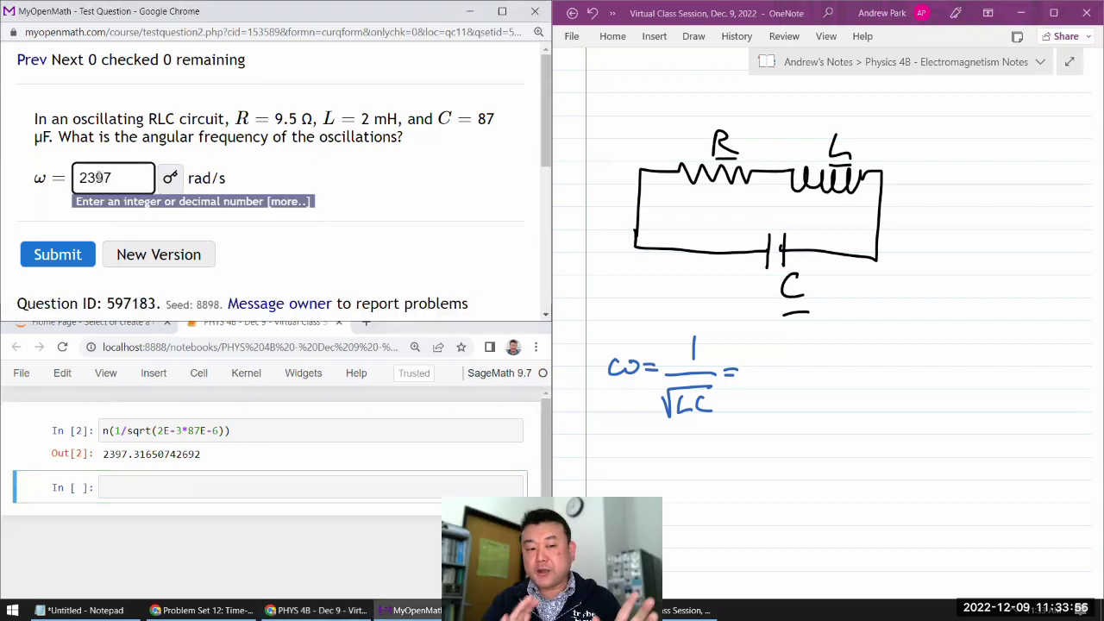
left_click(72, 261)
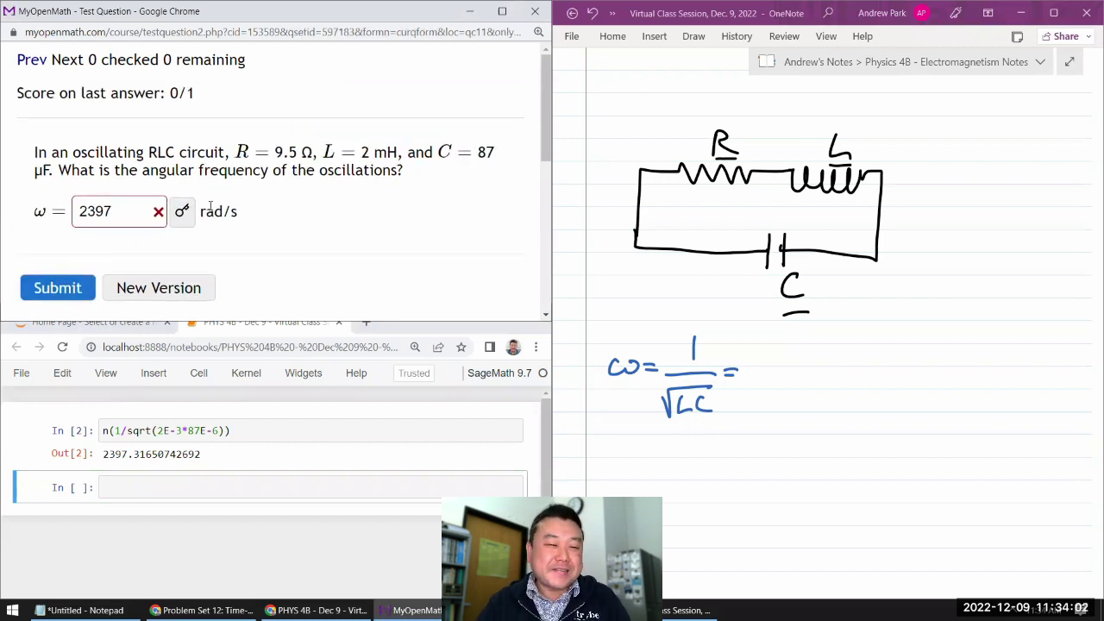
scroll(209, 205, "down", 1)
scroll(210, 205, "up", 1)
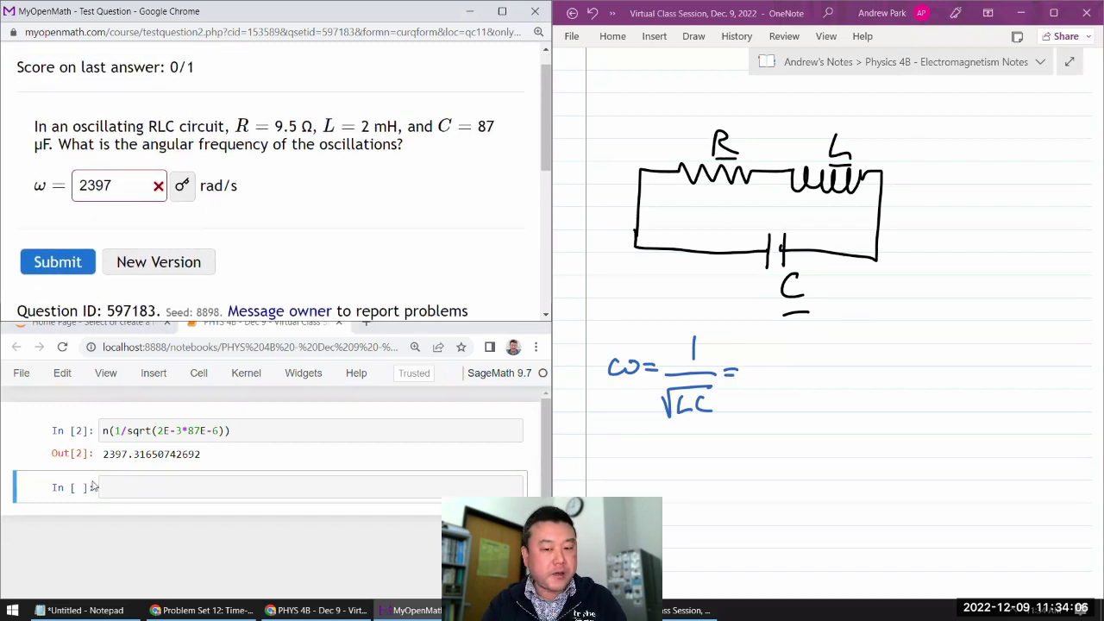
Step: Highlight the ω = 1/√LC formula and the resistor R in yellow
left_click(613, 13)
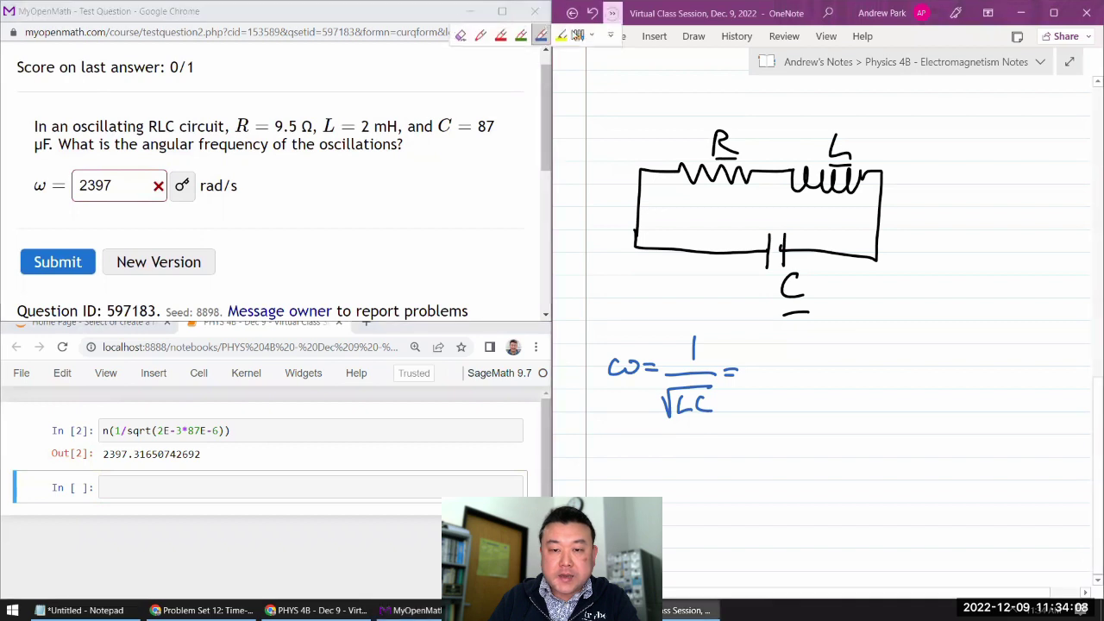
left_click(563, 37)
mouse_move(695, 318)
left_mouse_down()
mouse_move(612, 318)
mouse_move(599, 333)
mouse_move(598, 446)
mouse_move(732, 433)
mouse_move(733, 326)
mouse_move(689, 316)
left_mouse_up()
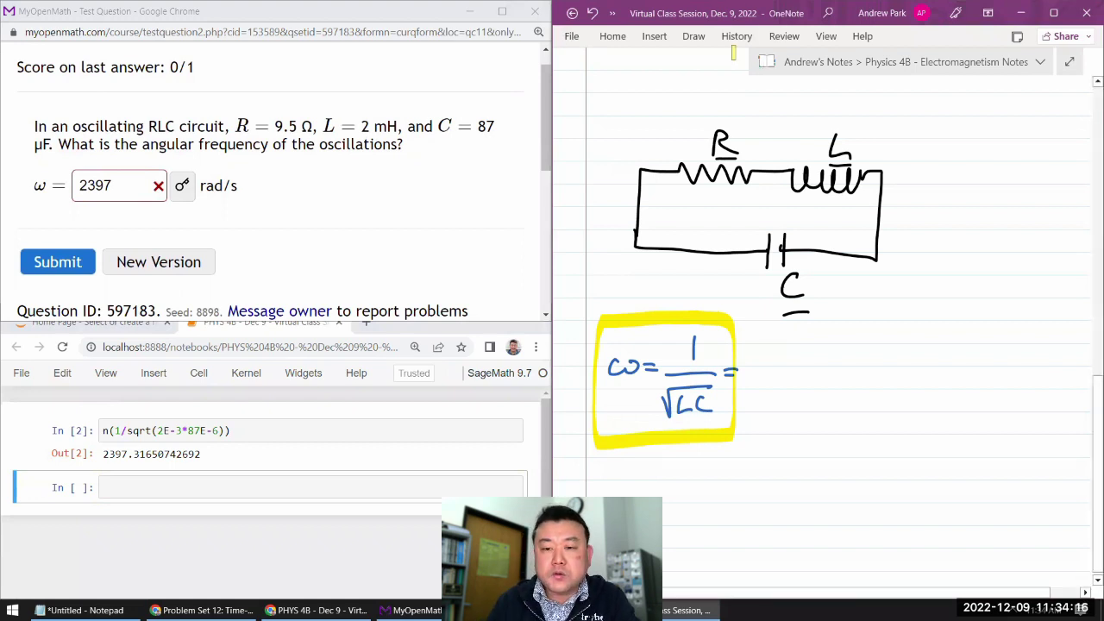
mouse_move(692, 169)
left_mouse_down()
mouse_move(735, 110)
mouse_move(700, 182)
left_mouse_up()
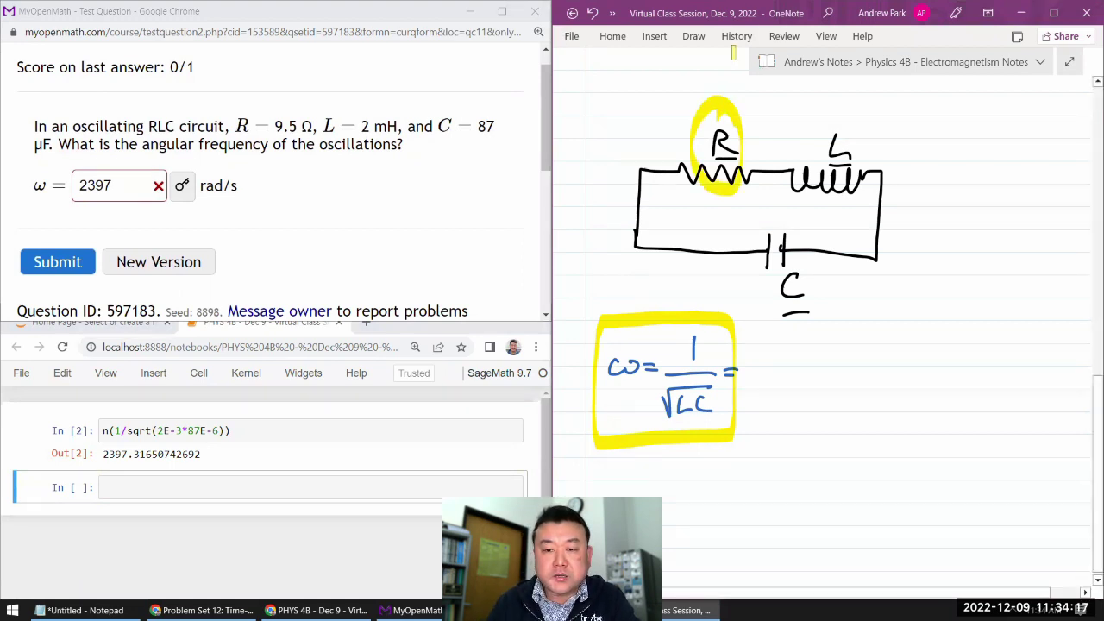
Step: Write and underline 'SHO' in green beside the circuit
left_click(612, 13)
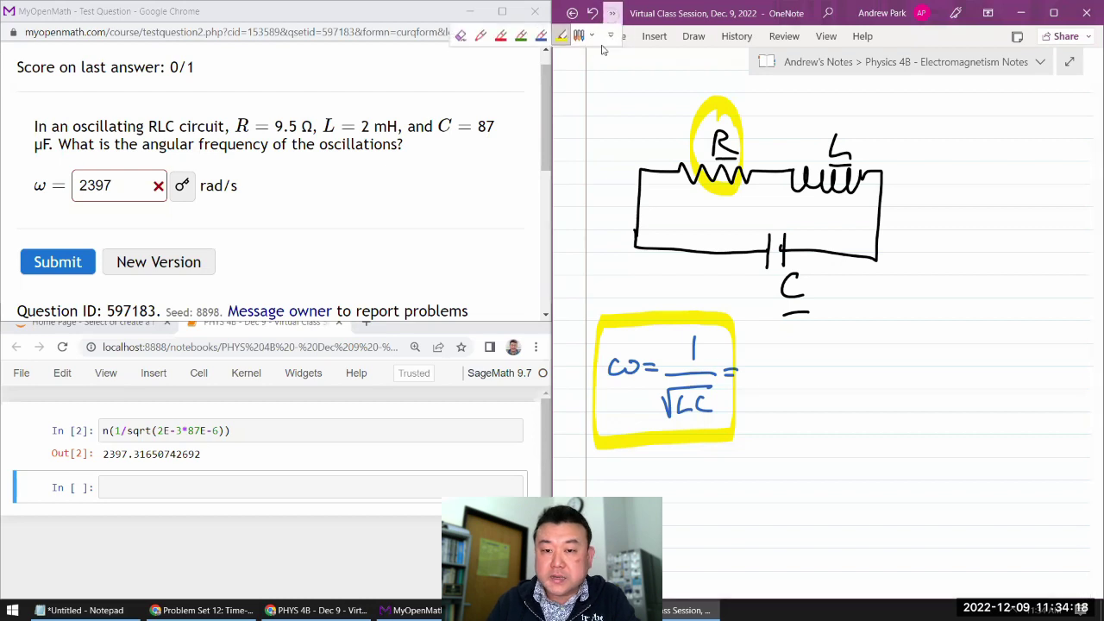
left_click(522, 38)
mouse_move(946, 175)
left_mouse_down()
mouse_move(923, 207)
mouse_move(950, 207)
left_mouse_up()
left_click_drag(949, 193, 959, 191)
mouse_move(959, 176)
left_mouse_down()
mouse_move(960, 205)
mouse_move(975, 179)
left_mouse_up()
left_click_drag(925, 219, 991, 212)
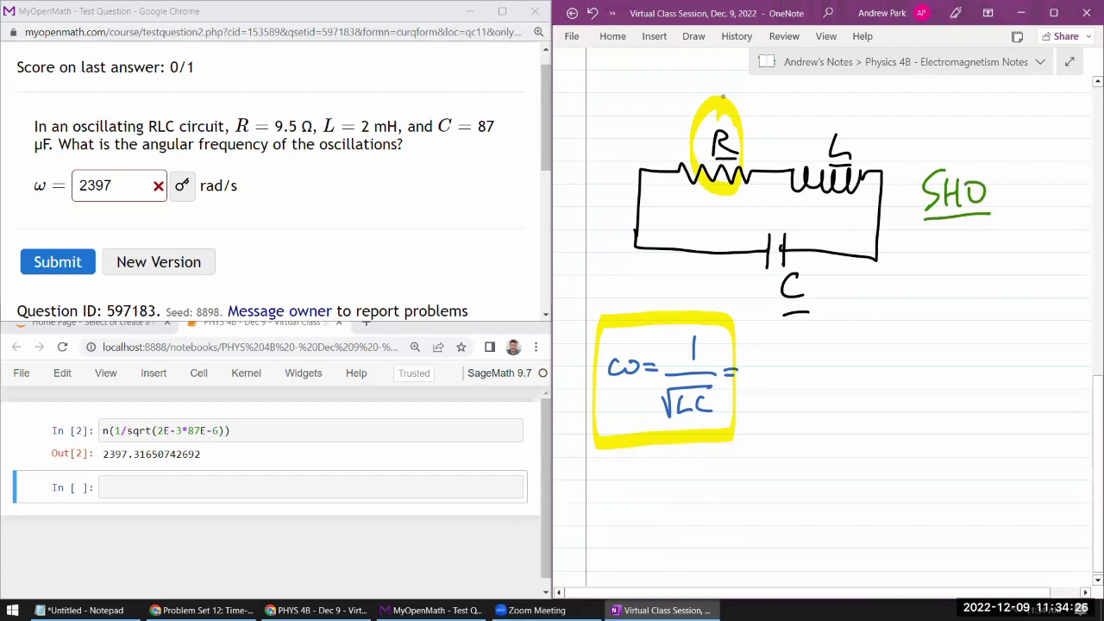
Step: Write and underline 'Damped' in red above SHO
left_click_drag(907, 129, 909, 159)
mouse_move(909, 129)
left_mouse_down()
mouse_move(913, 157)
mouse_move(961, 147)
mouse_move(942, 170)
left_mouse_up()
left_click_drag(944, 148, 972, 155)
left_click_drag(987, 145, 999, 159)
left_click_drag(907, 164, 1005, 162)
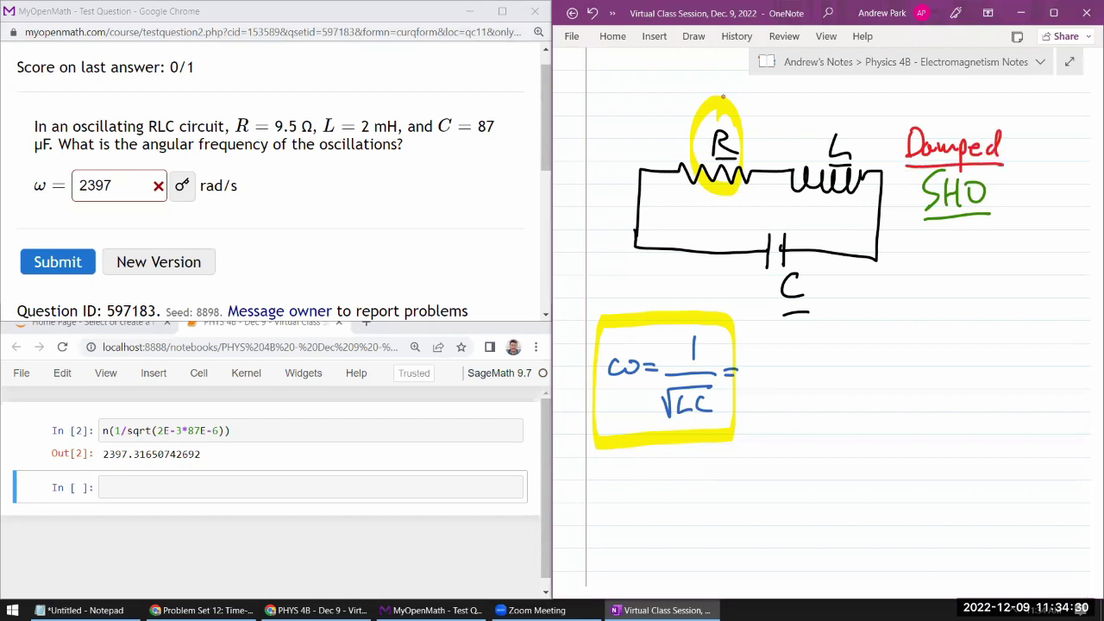
Step: Circle the resistor R in red and note 'provides damping' beside it
mouse_move(715, 110)
left_mouse_down()
mouse_move(756, 143)
mouse_move(729, 109)
left_mouse_up()
left_click_drag(758, 107, 760, 131)
left_click_drag(760, 105, 824, 112)
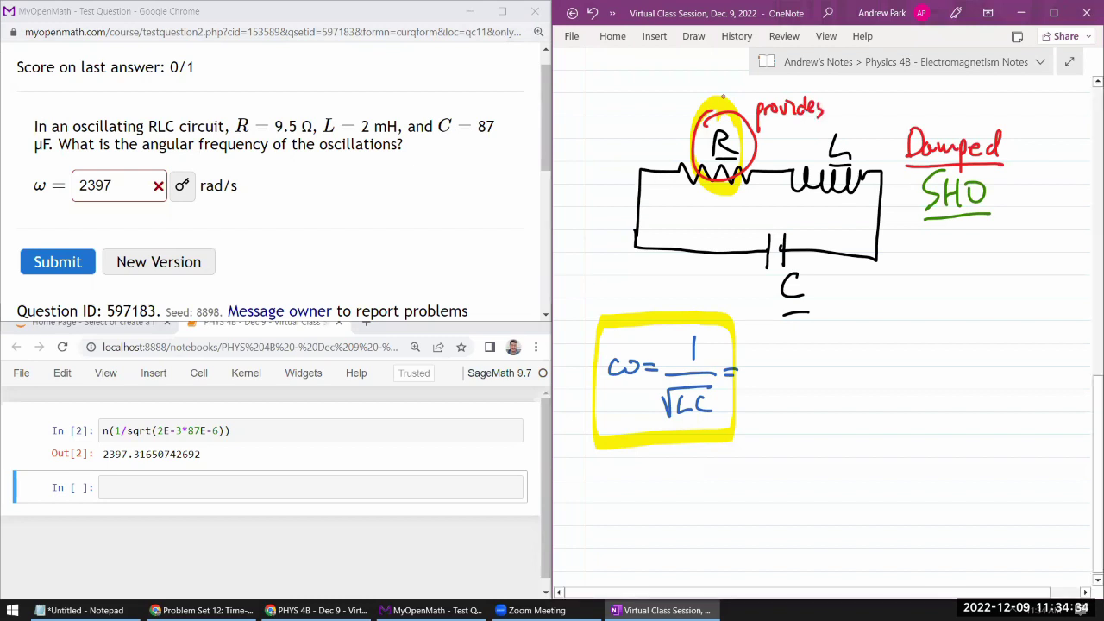
mouse_move(771, 136)
left_mouse_down()
mouse_move(773, 126)
mouse_move(802, 152)
mouse_move(823, 140)
mouse_move(804, 153)
left_mouse_up()
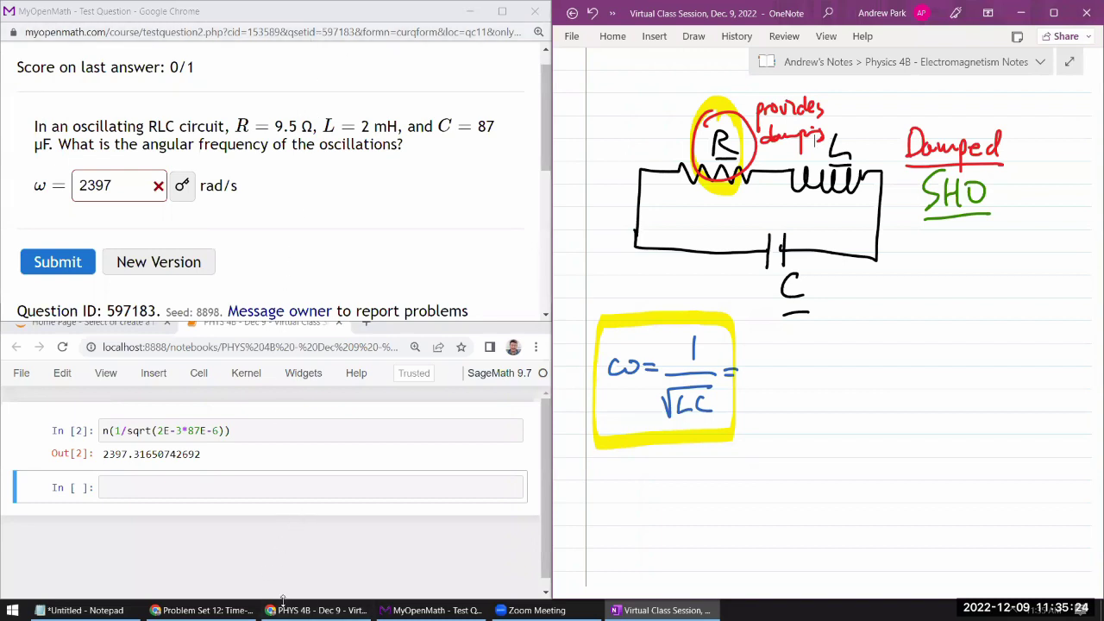
Step: Dock the problem set on the right and open University Physics Volume 2 online in a new tab
left_click(203, 610)
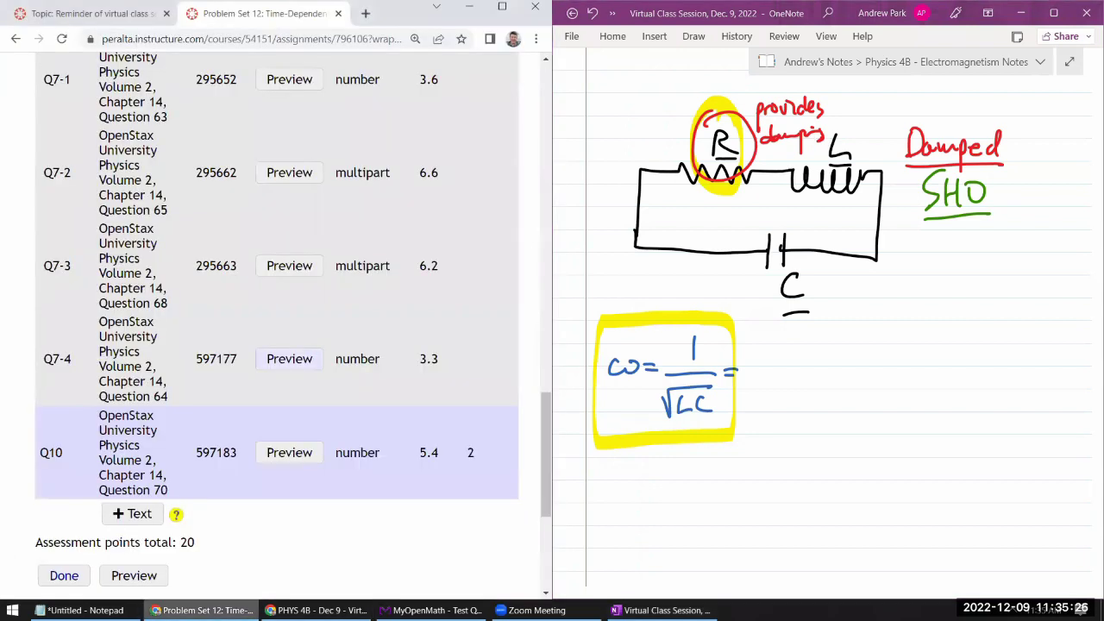
key("super+Right")
key("ctrl+t")
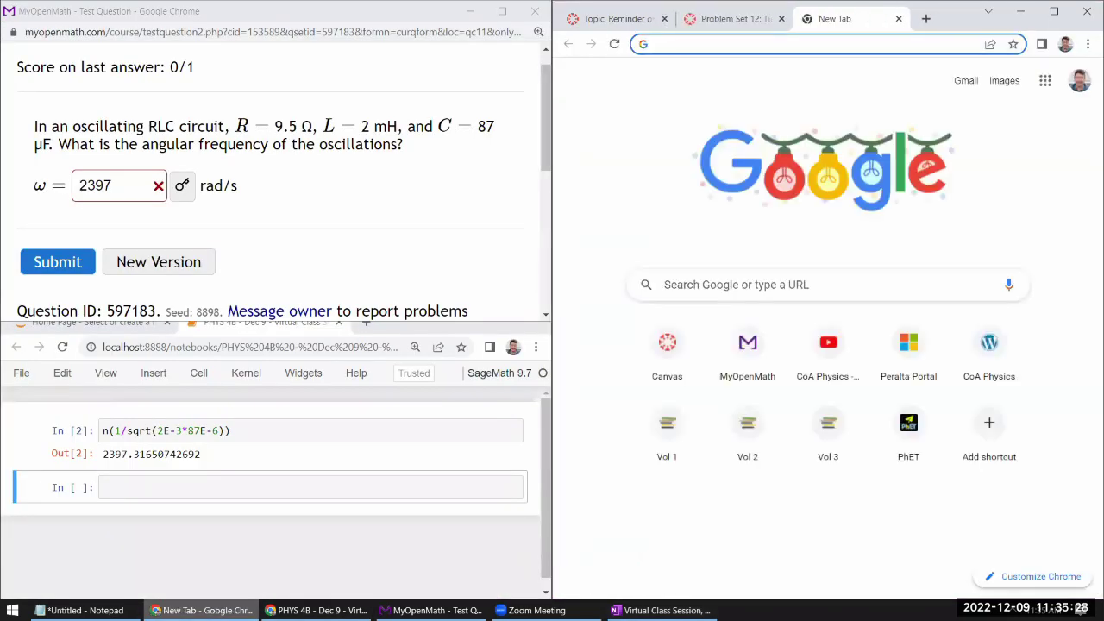
left_click(747, 424)
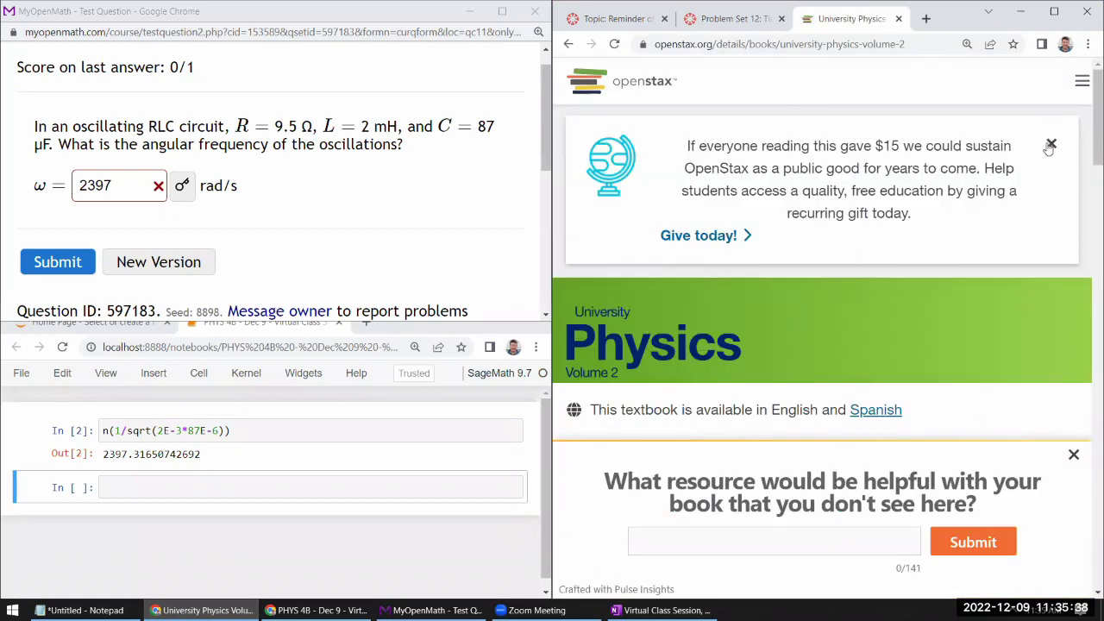
left_click(1049, 147)
left_click(1074, 455)
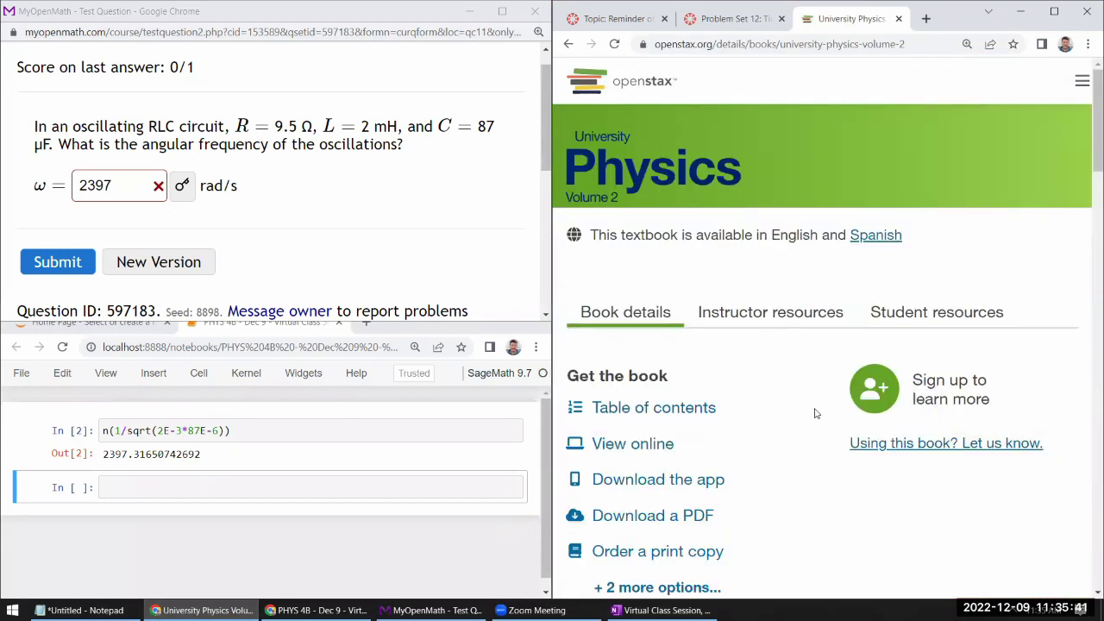
left_click(640, 444)
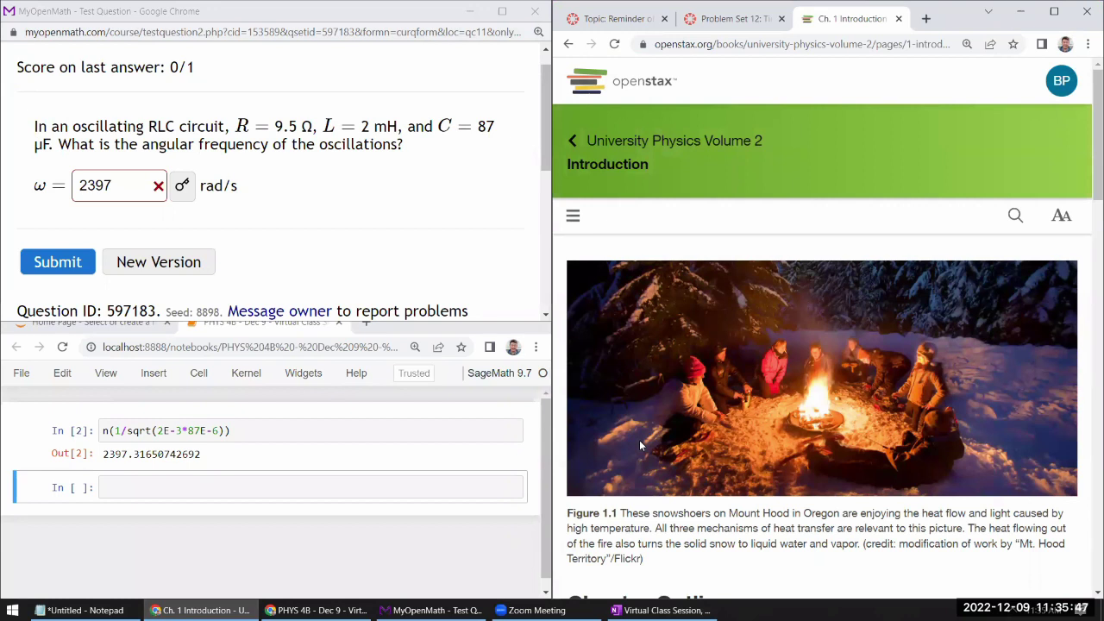
Step: Open section 15.3 RLC Series Circuits with AC from the contents and scroll through it
left_click(574, 215)
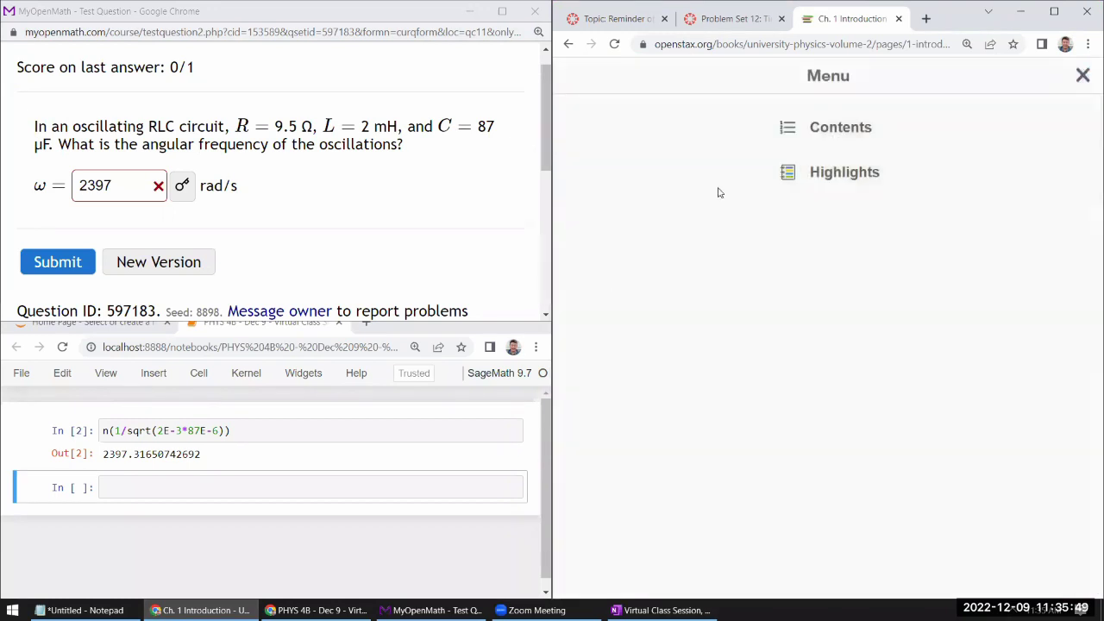
left_click(798, 130)
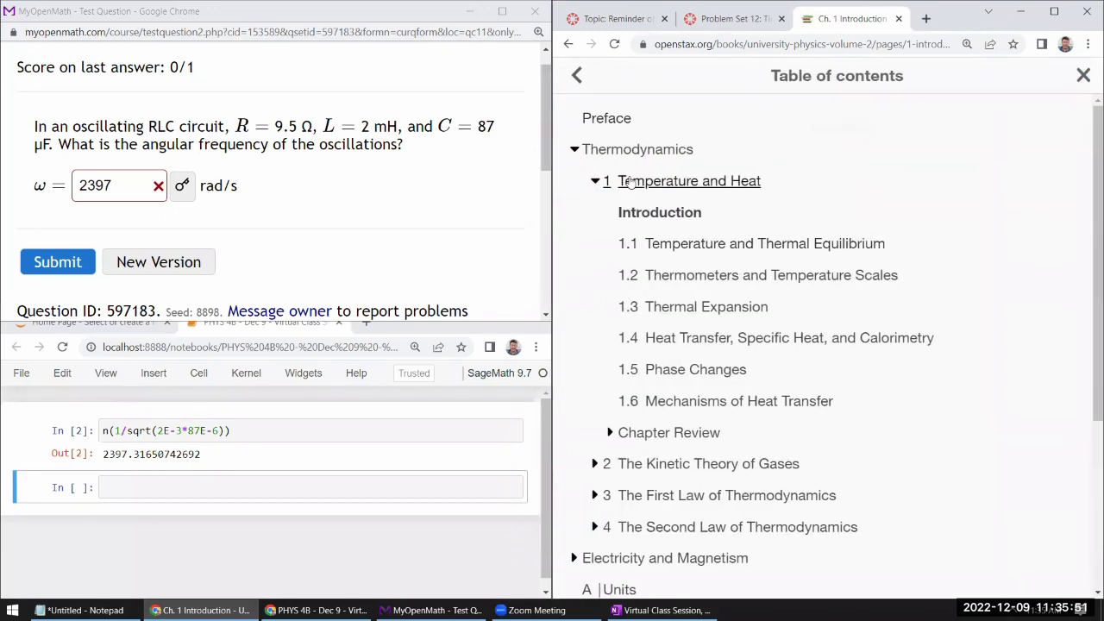
left_click(604, 181)
left_click(641, 303)
scroll(651, 429, "down", 3)
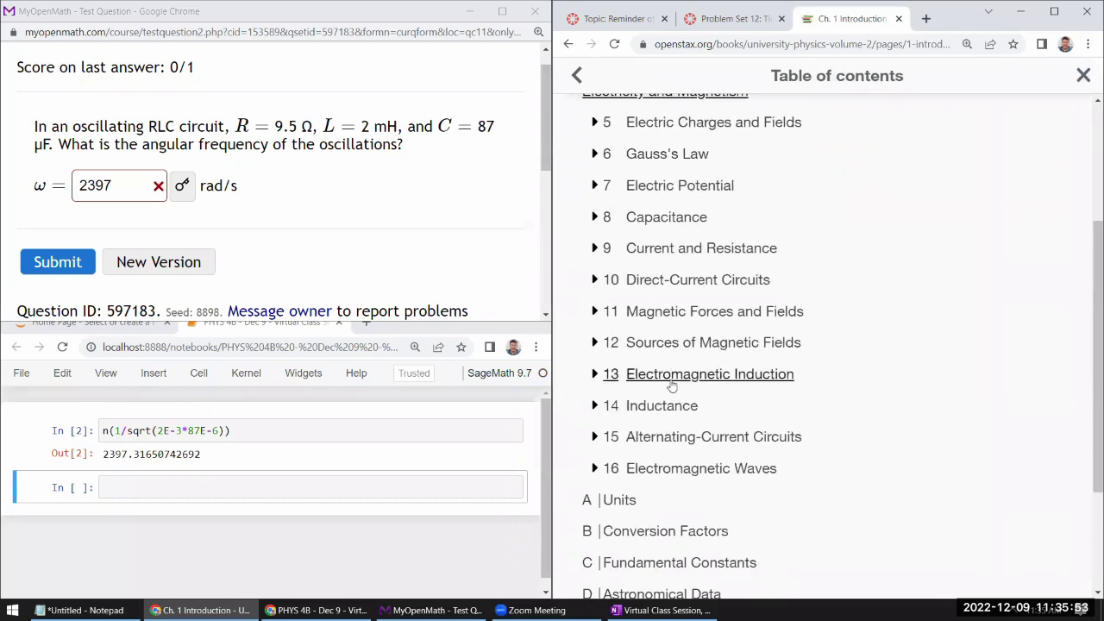
left_click(653, 436)
scroll(690, 423, "down", 3)
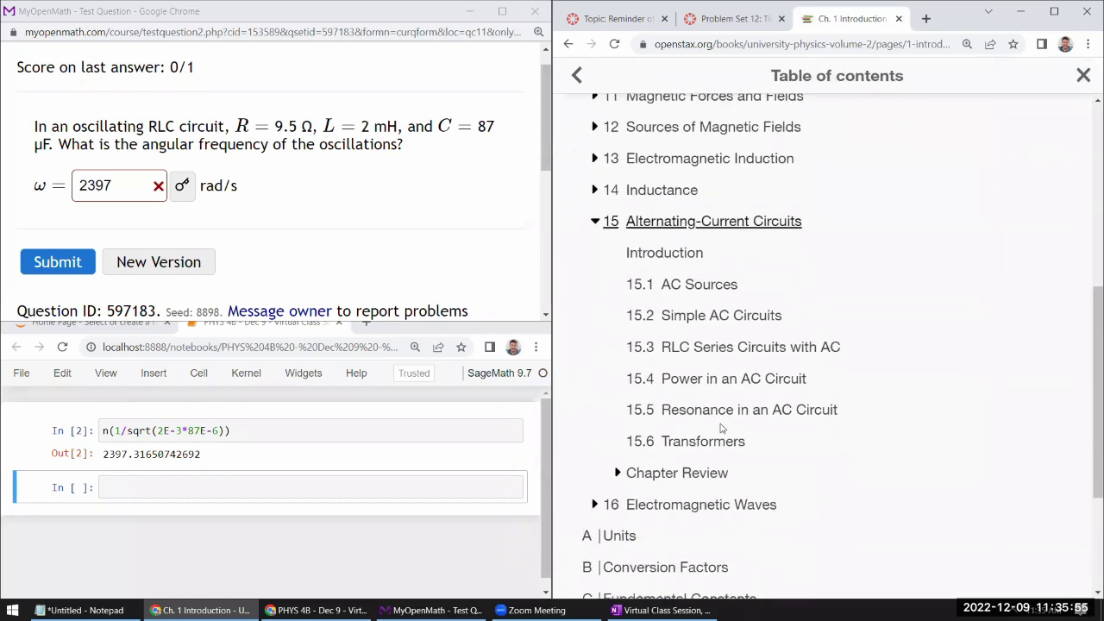
left_click(716, 349)
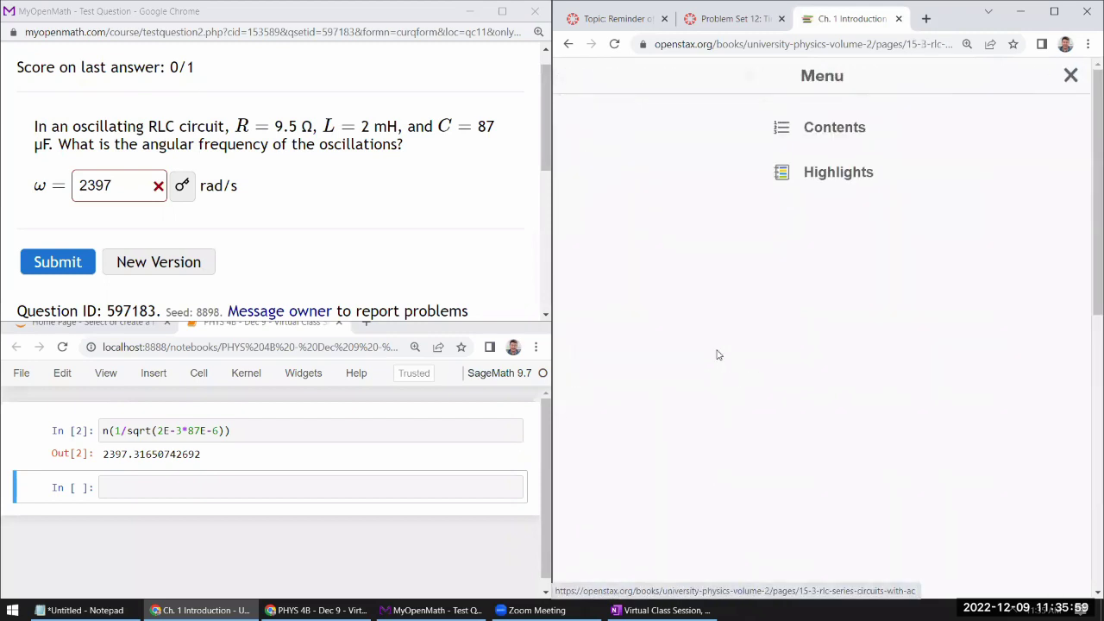
scroll(716, 354, "down", 5)
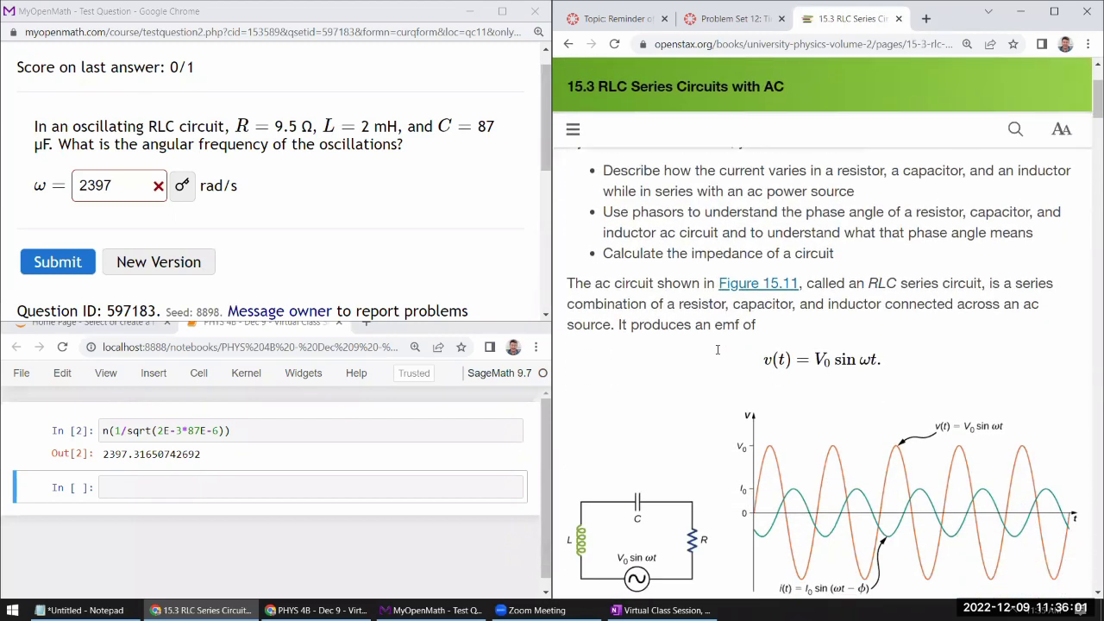
scroll(716, 350, "down", 10)
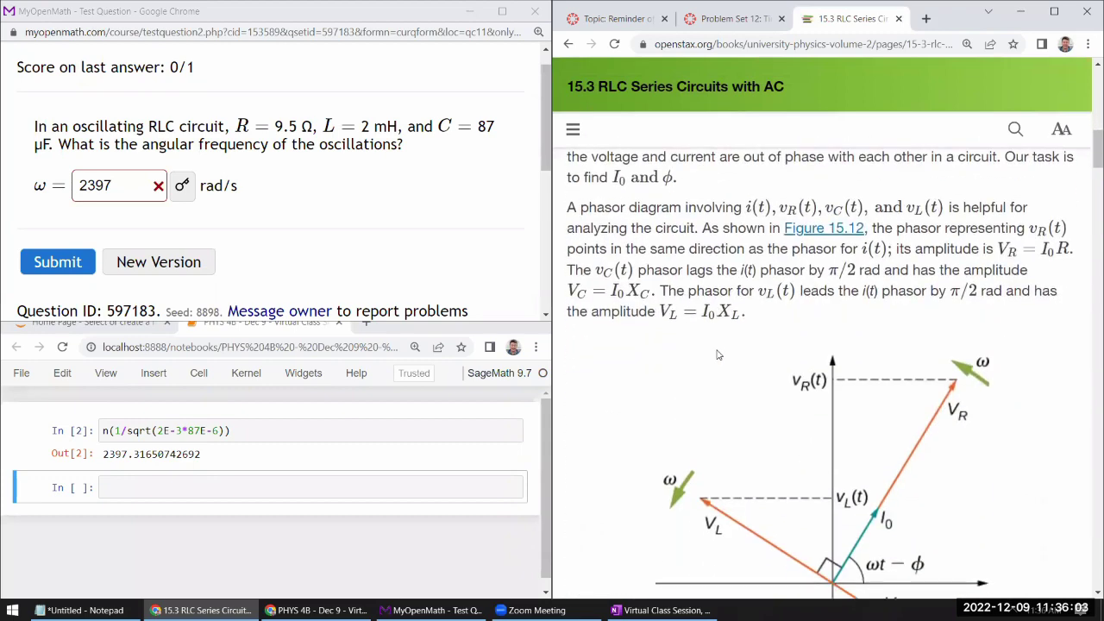
scroll(716, 354, "down", 5)
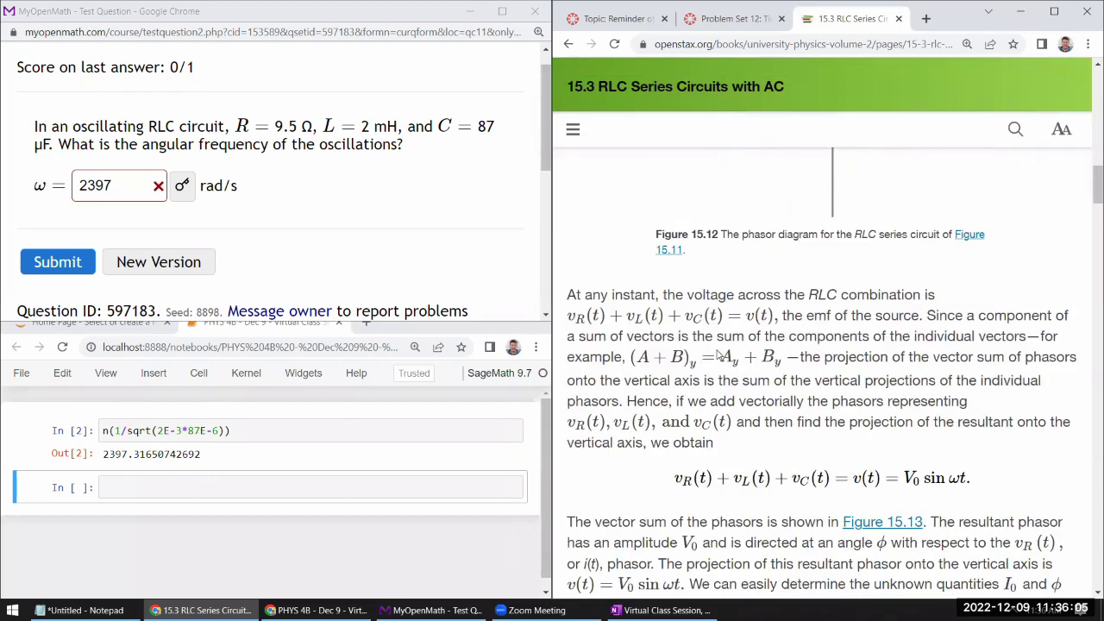
scroll(716, 353, "down", 4)
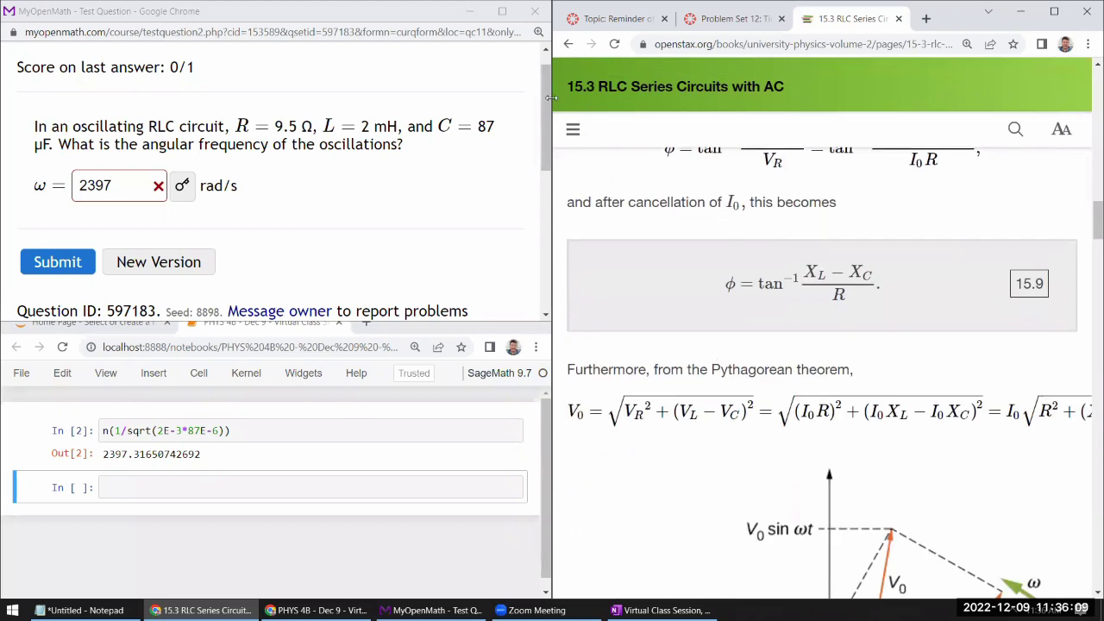
Step: Go back to the contents and open section 14.6 RLC Series Circuits under chapter 14 Inductance
left_click(573, 129)
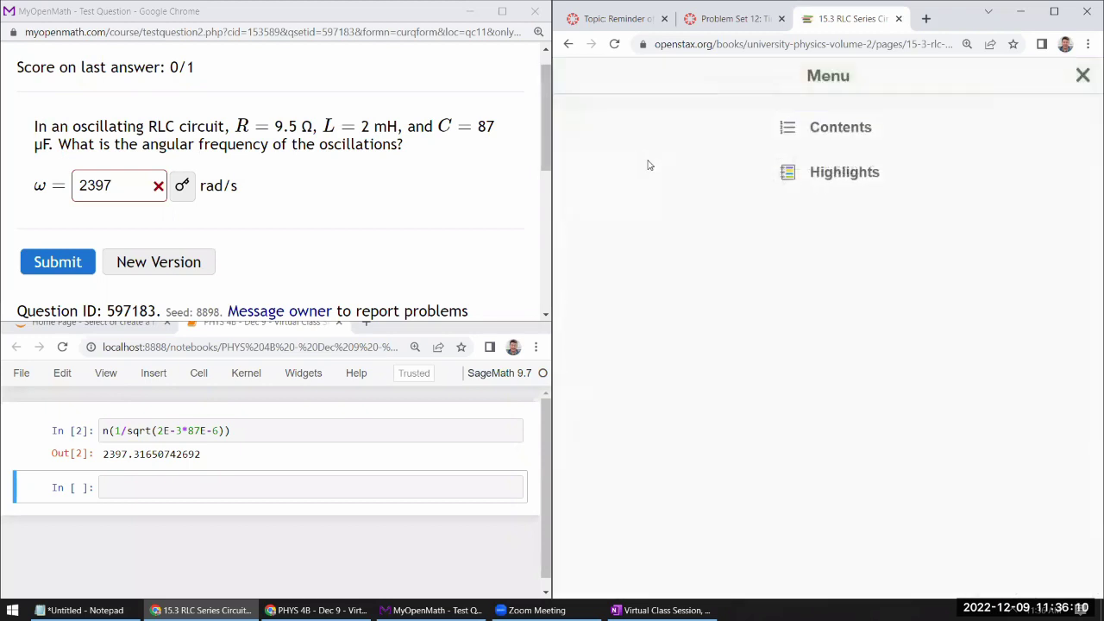
left_click(833, 135)
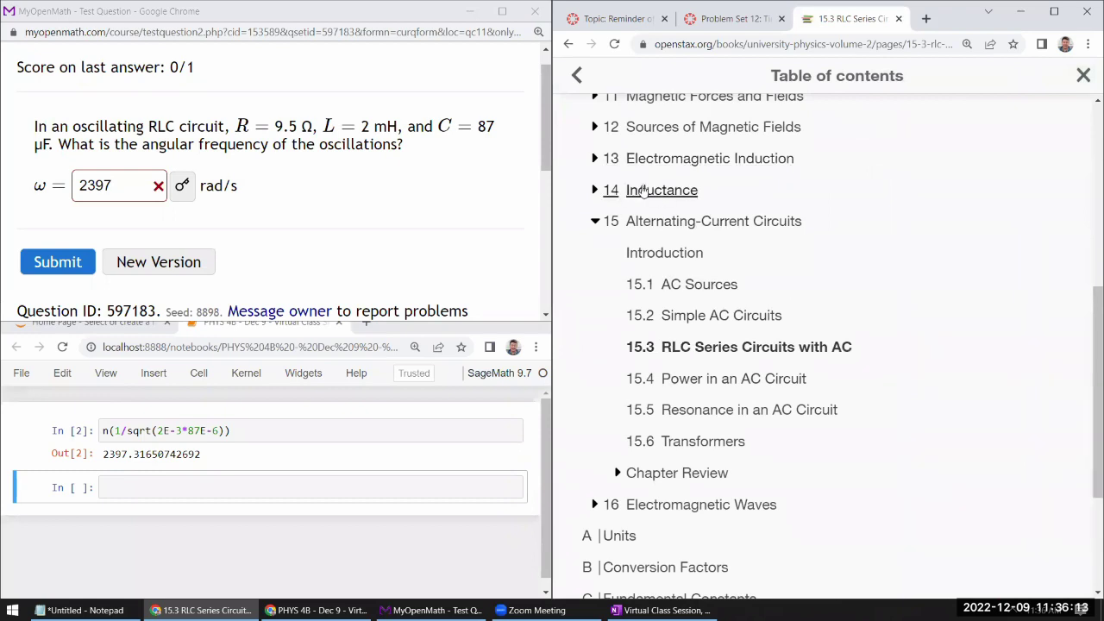
left_click(643, 190)
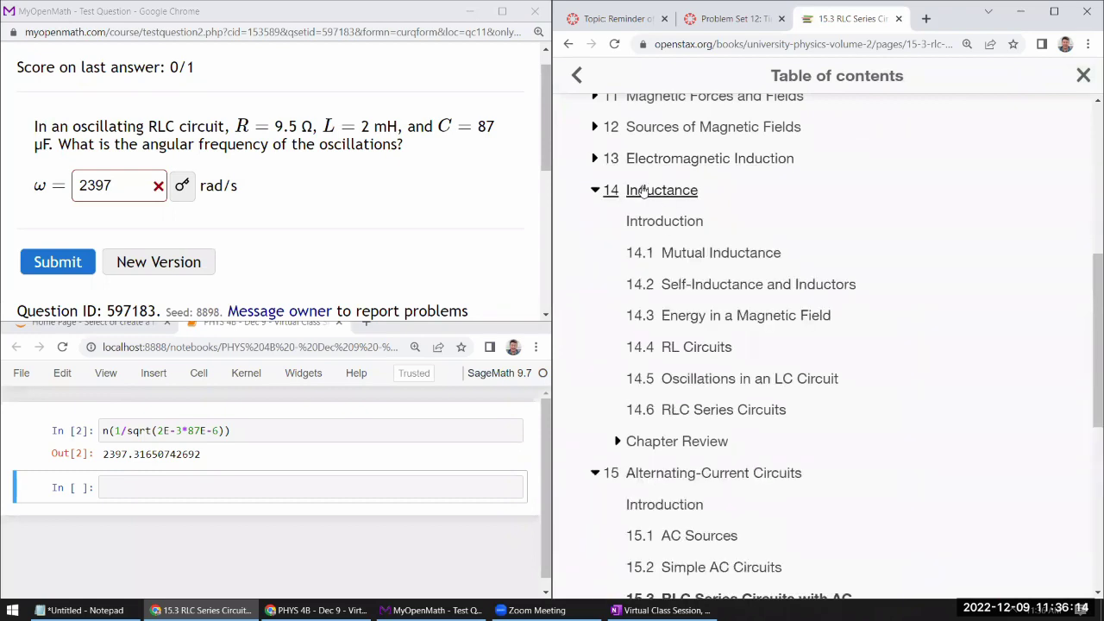
left_click(679, 413)
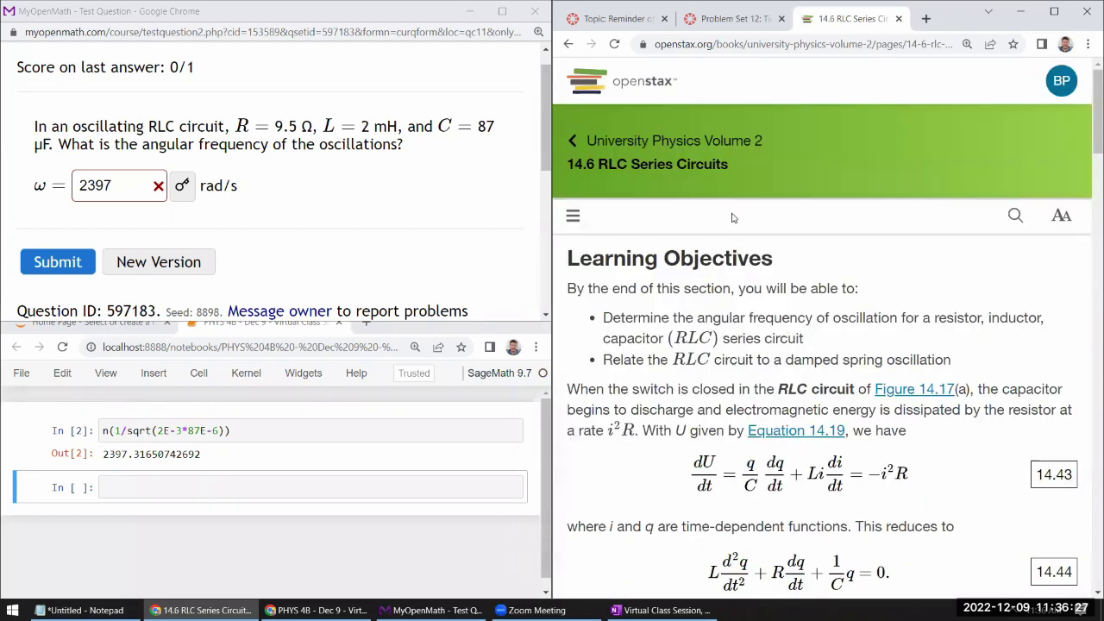
Step: Scroll past Figure 14.17 to Equation 14.46, ω′ = √(1/LC − (R/2L)²)
scroll(788, 361, "down", 5)
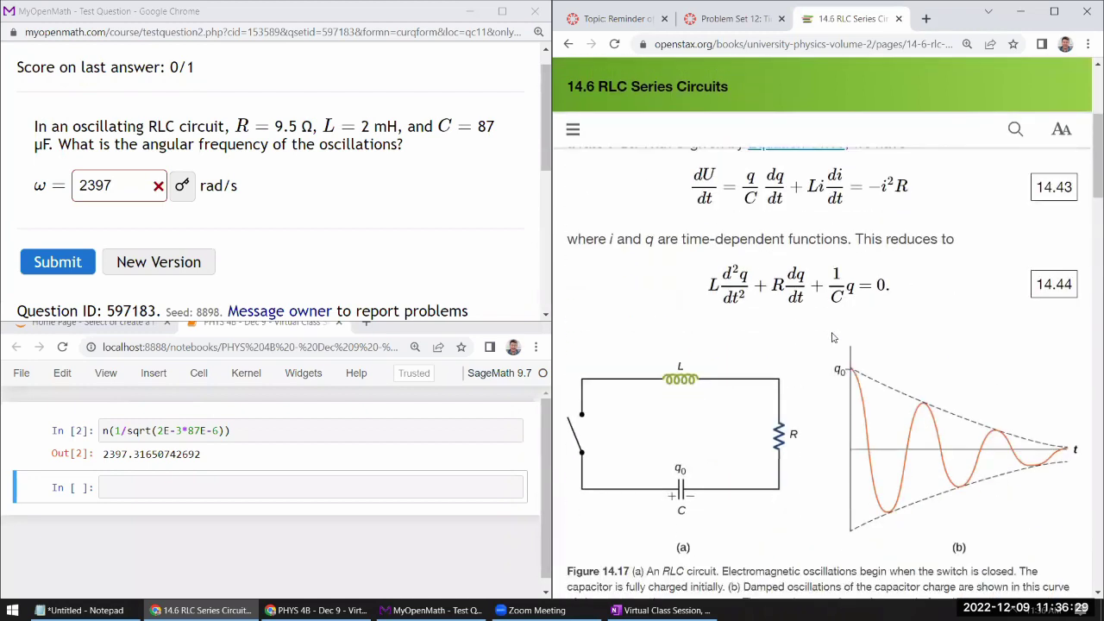
scroll(833, 338, "up", 1)
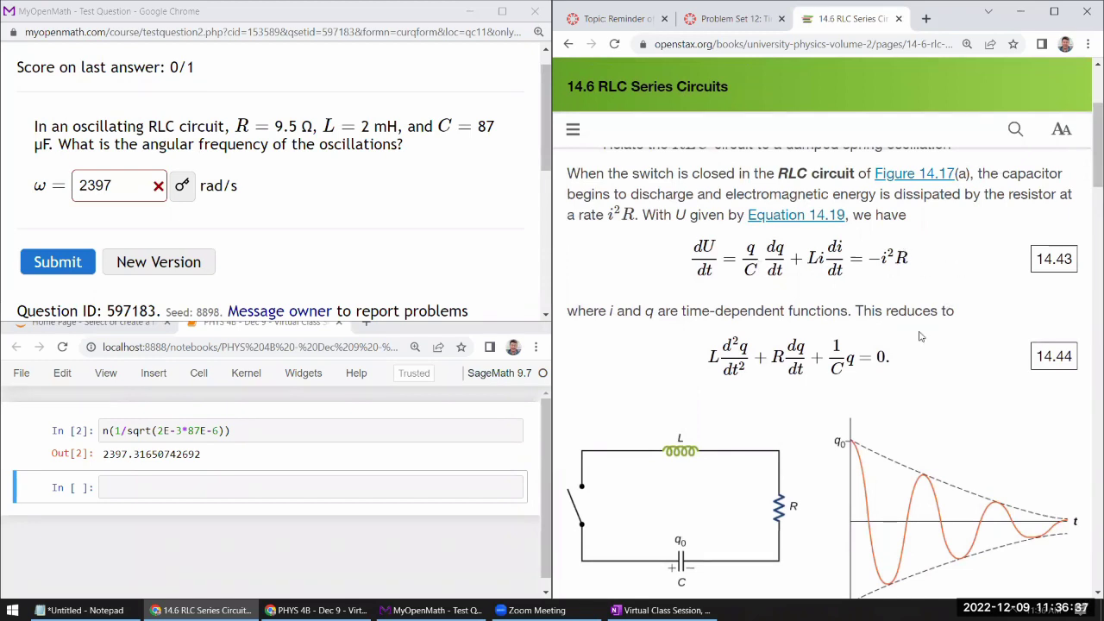
scroll(876, 406, "down", 1)
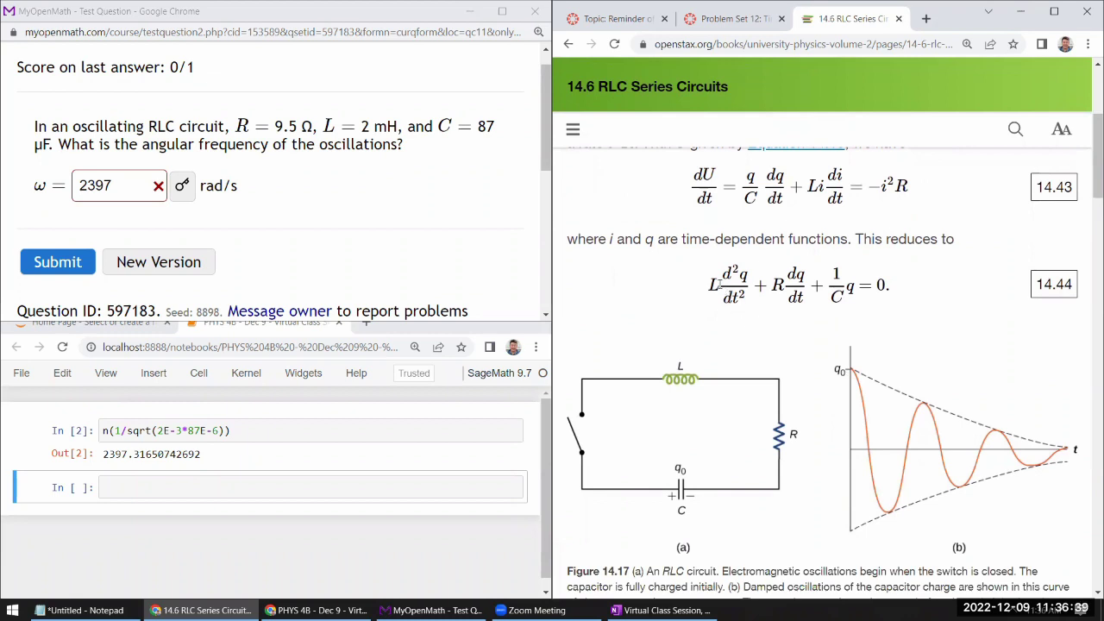
scroll(876, 284, "down", 3)
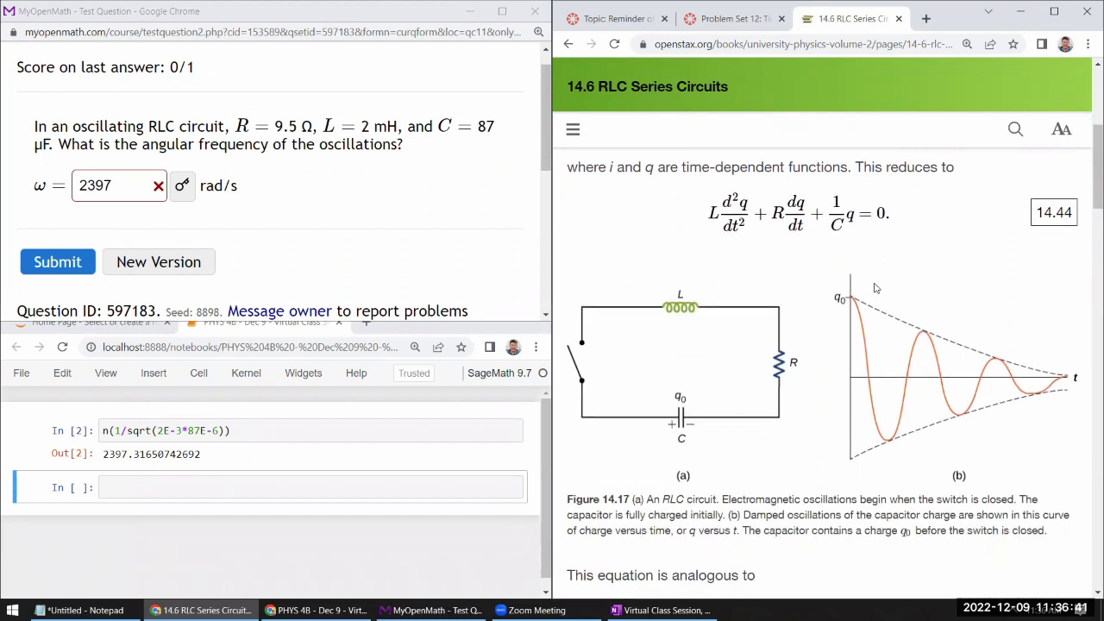
scroll(876, 278, "down", 6)
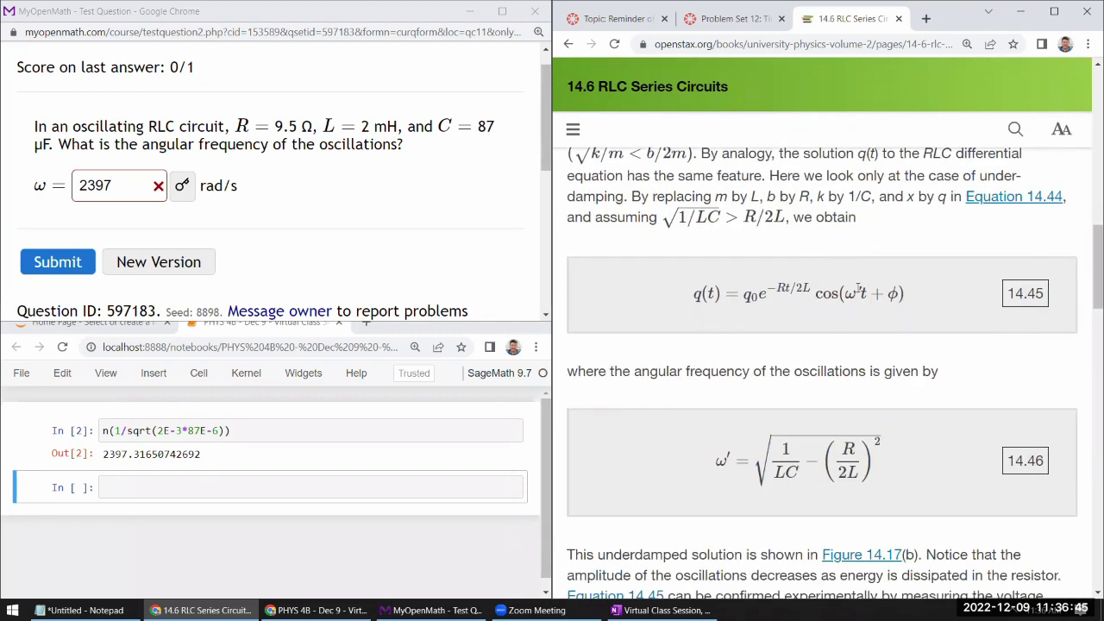
scroll(793, 285, "down", 3)
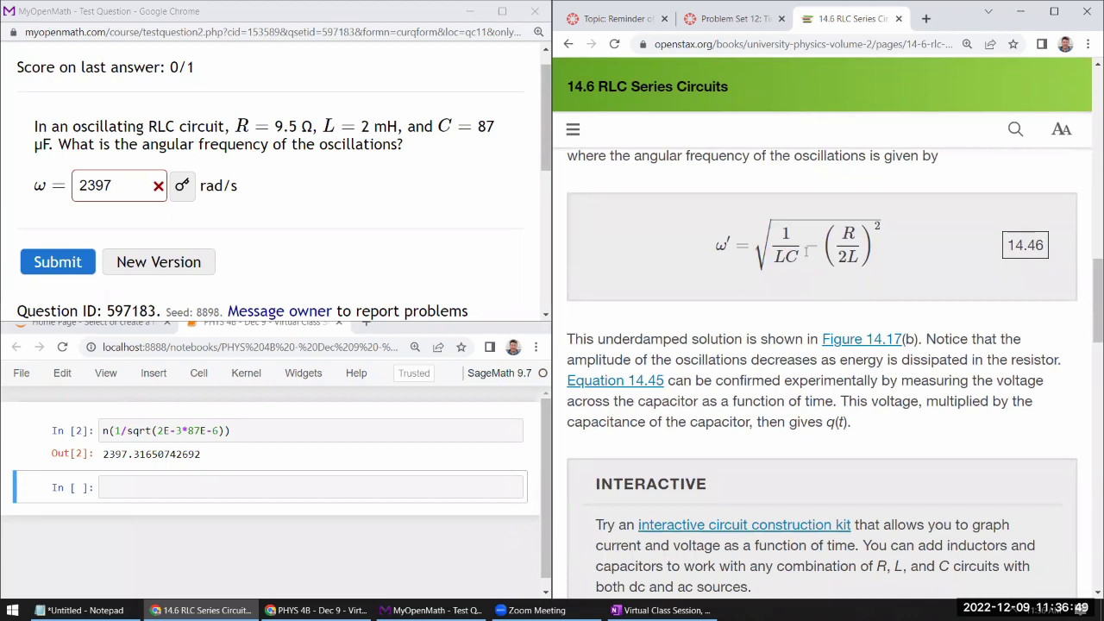
Step: Edit the cell to n(sqrt(1/(2E-3*87E-6) - (9.5/(2*2E-3))^2)) and run it, giving 326.3456
left_click(130, 431)
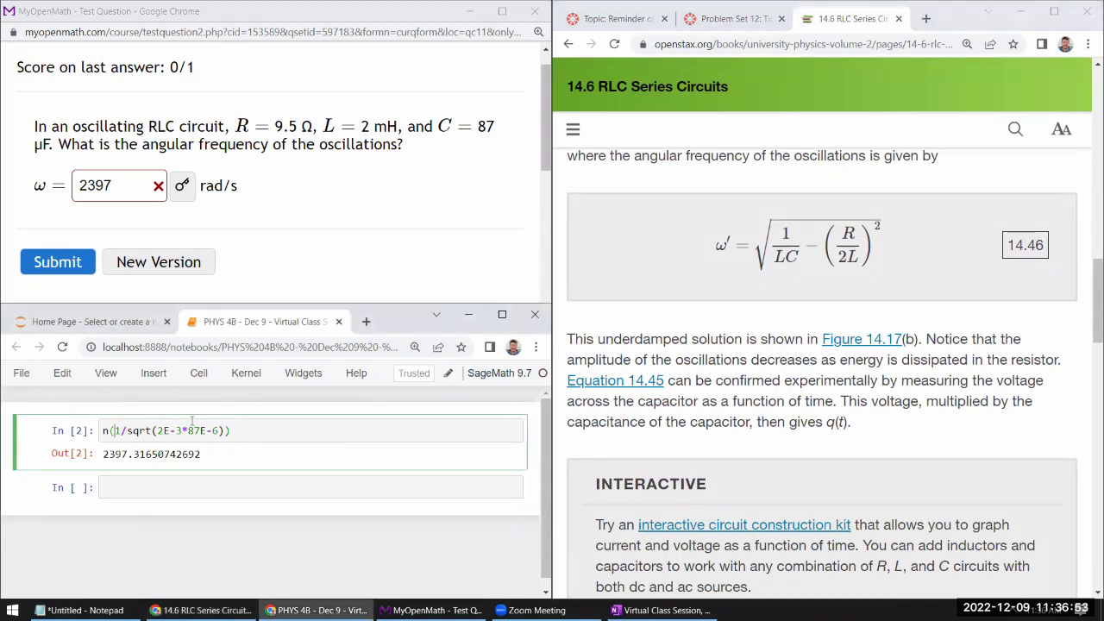
key("shift+Right")
key("shift+Right")
key("shift+Right")
key("shift+Right")
key("shift+Right")
key("shift+Right")
key("shift+Right")
key("shift+Right")
key("shift+Right")
key("shift+Right")
key("shift+Right")
key("shift+Right")
key("shift+Right")
key("shift+Right")
key("shift+Right")
key("shift+Right")
key("shift+Right")
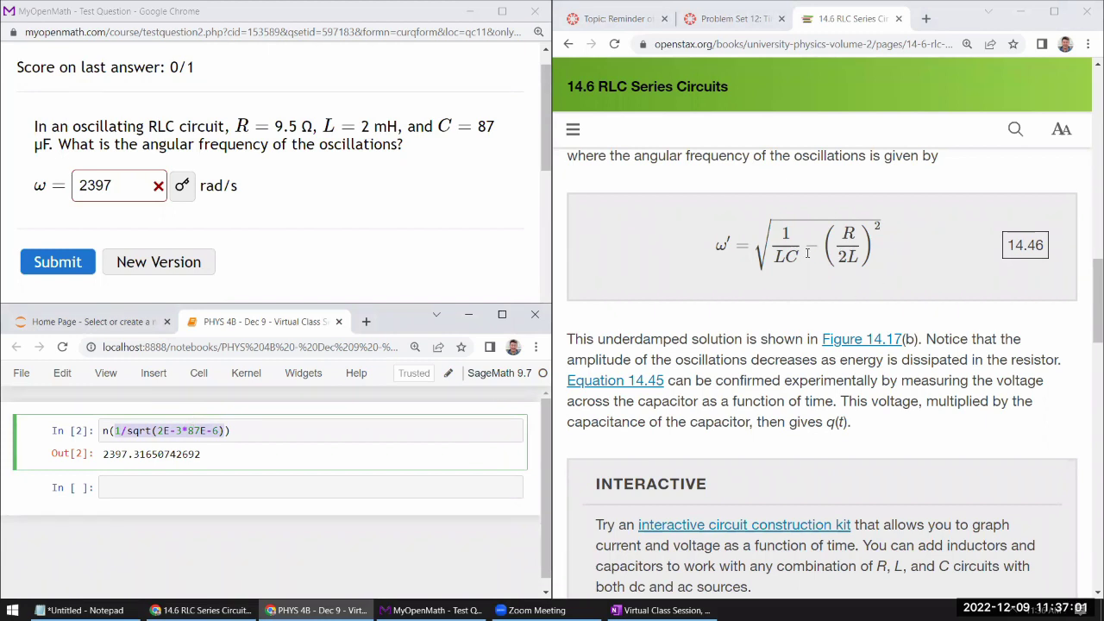
left_click(127, 431)
key("shift+Right")
key("shift+Right")
key("shift+Right")
key("shift+Right")
key("shift+Right")
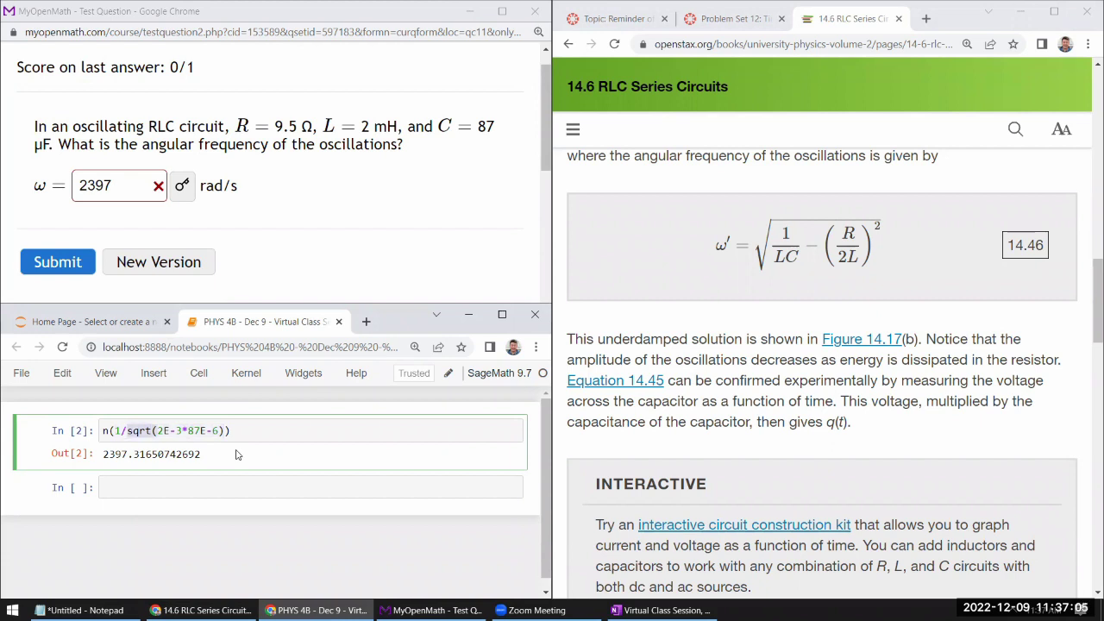
key("Delete")
type("(")
key("End")
key("Home")
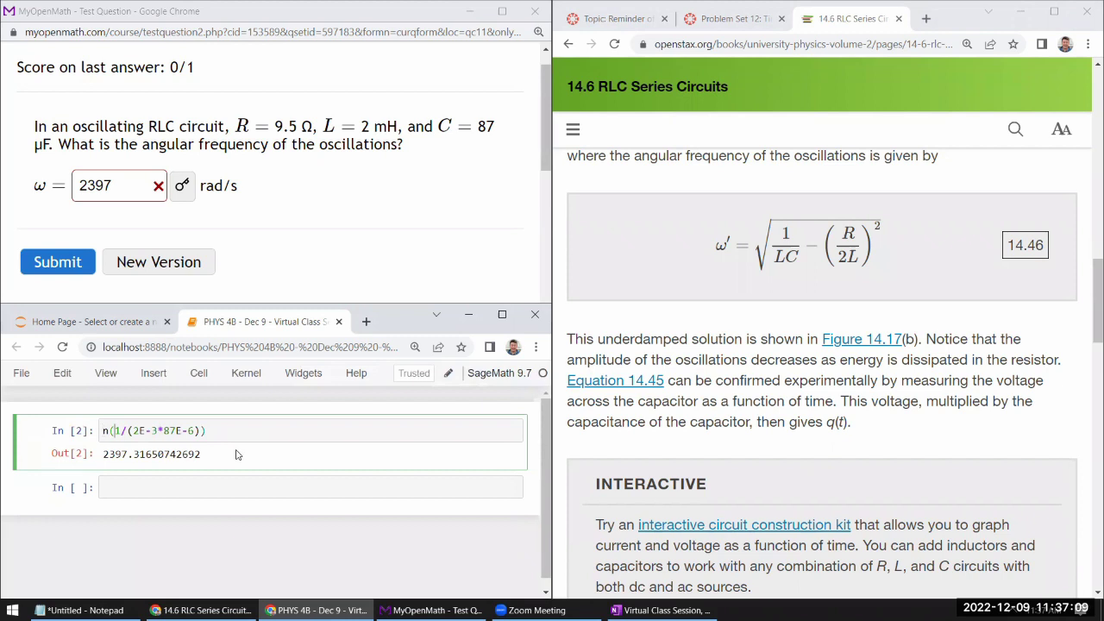
type("sqrt(")
key("End")
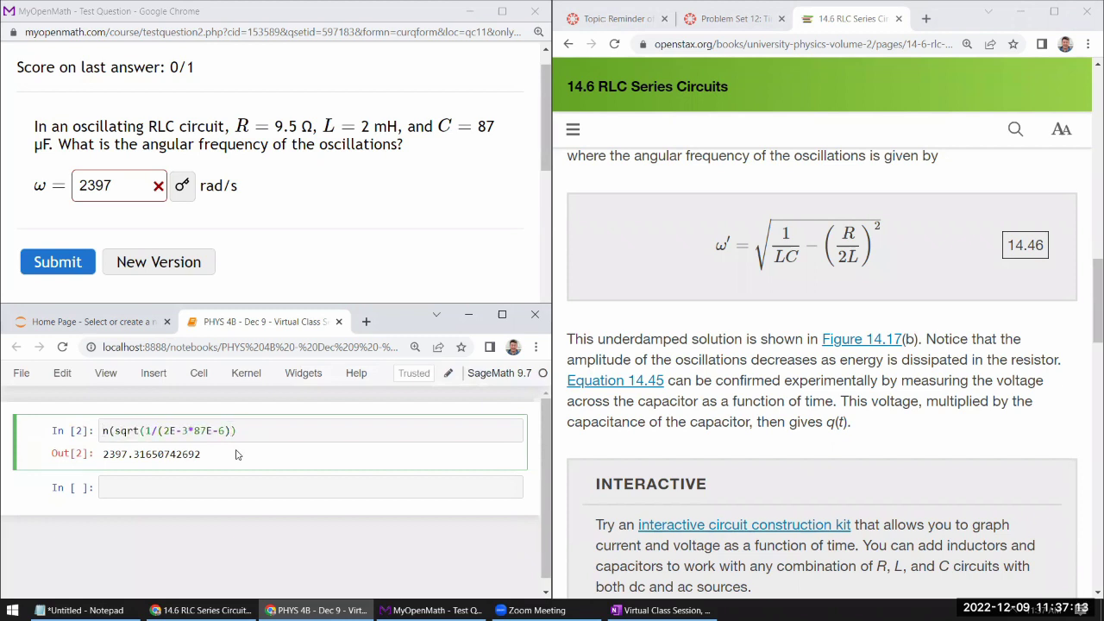
type(")")
type("- (9.5")
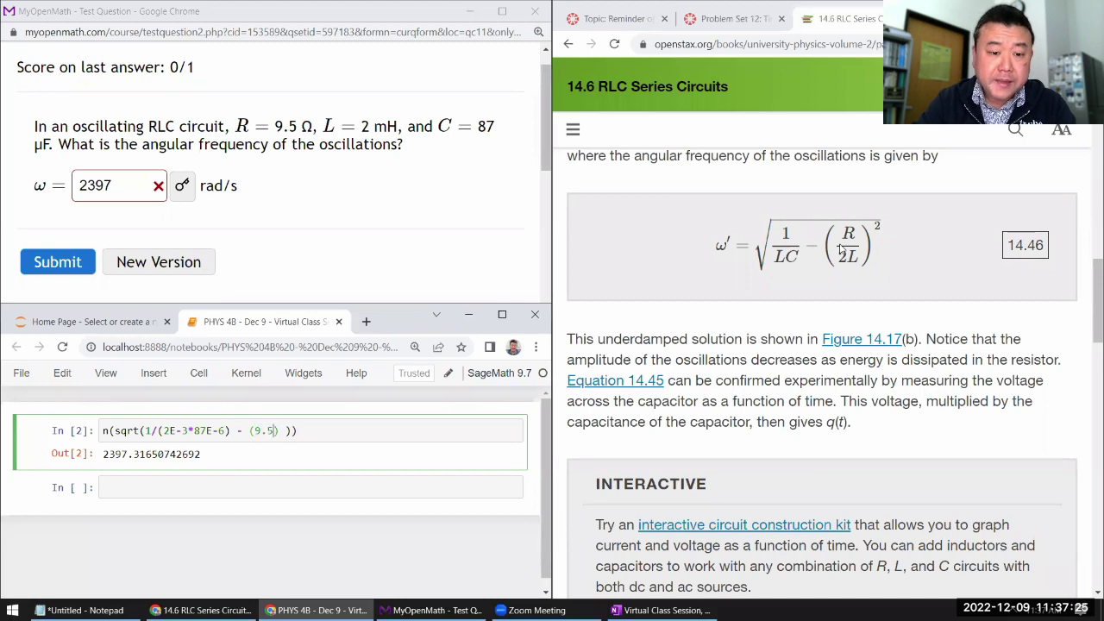
type("/(2*")
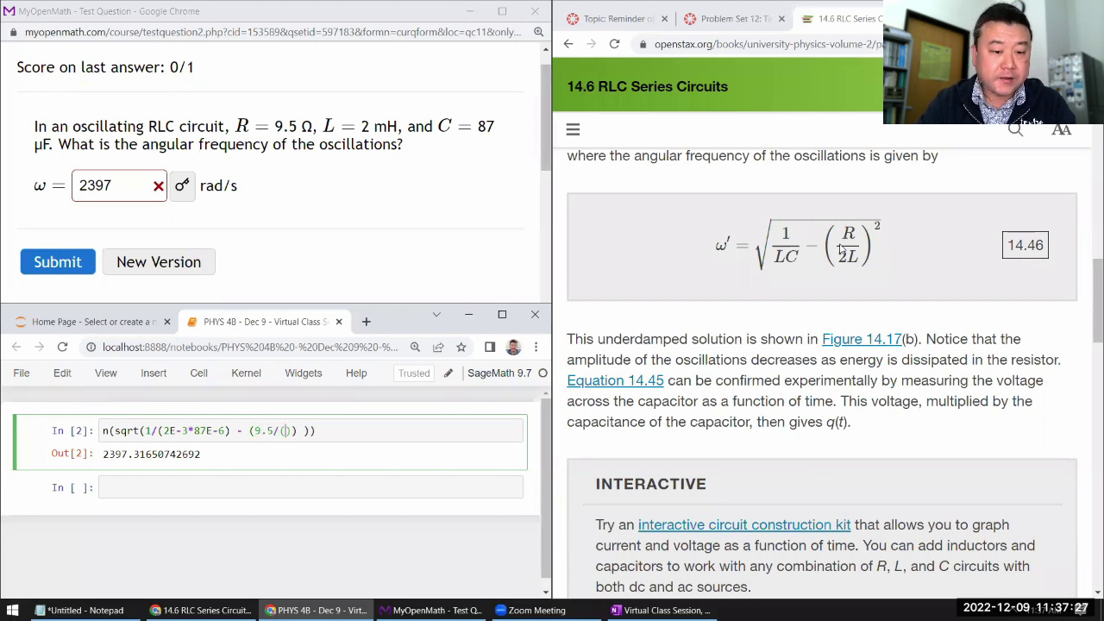
type("2E")
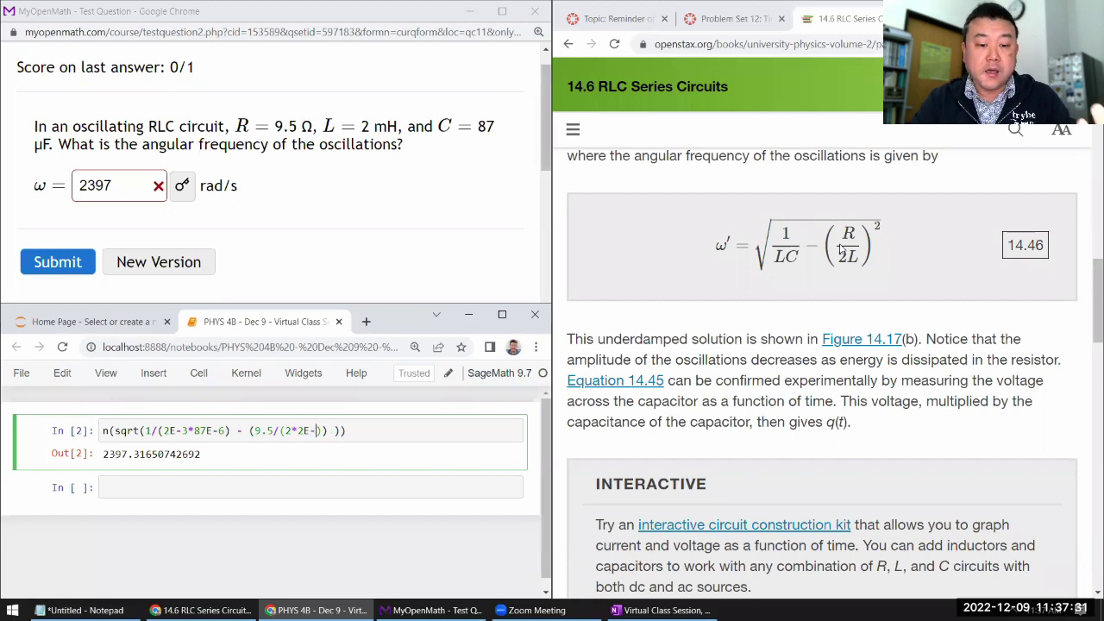
type("-3")
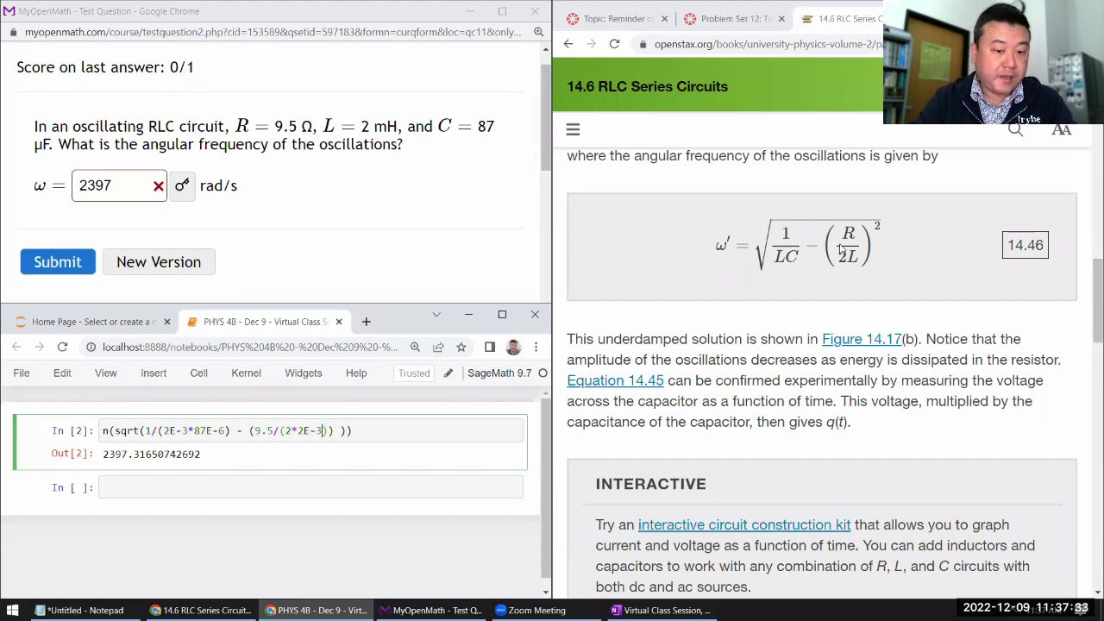
type("))^2")
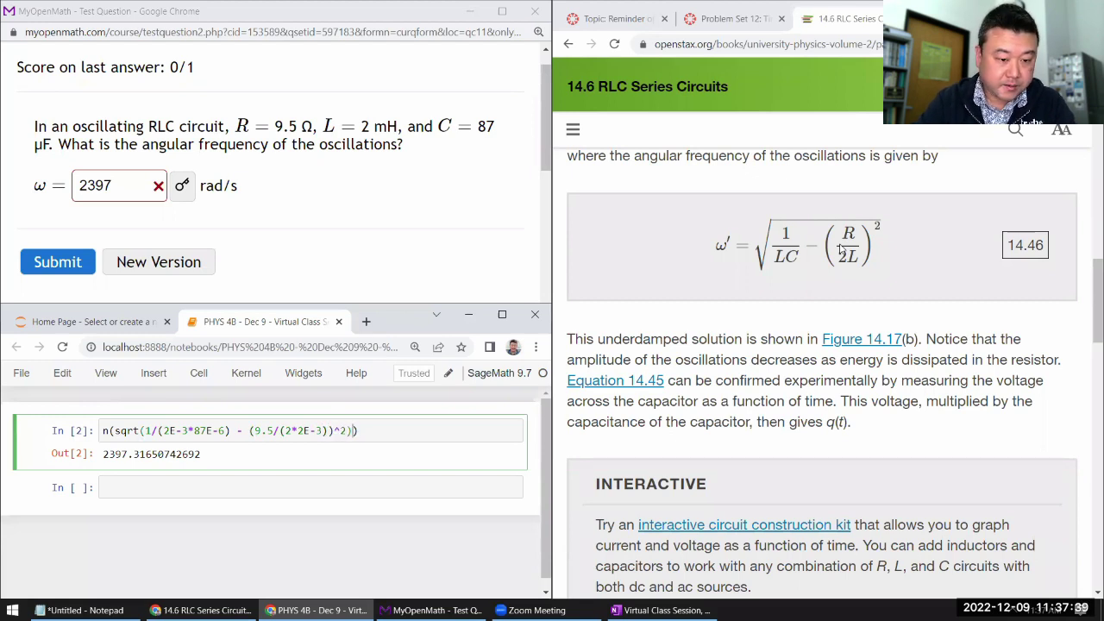
type(")")
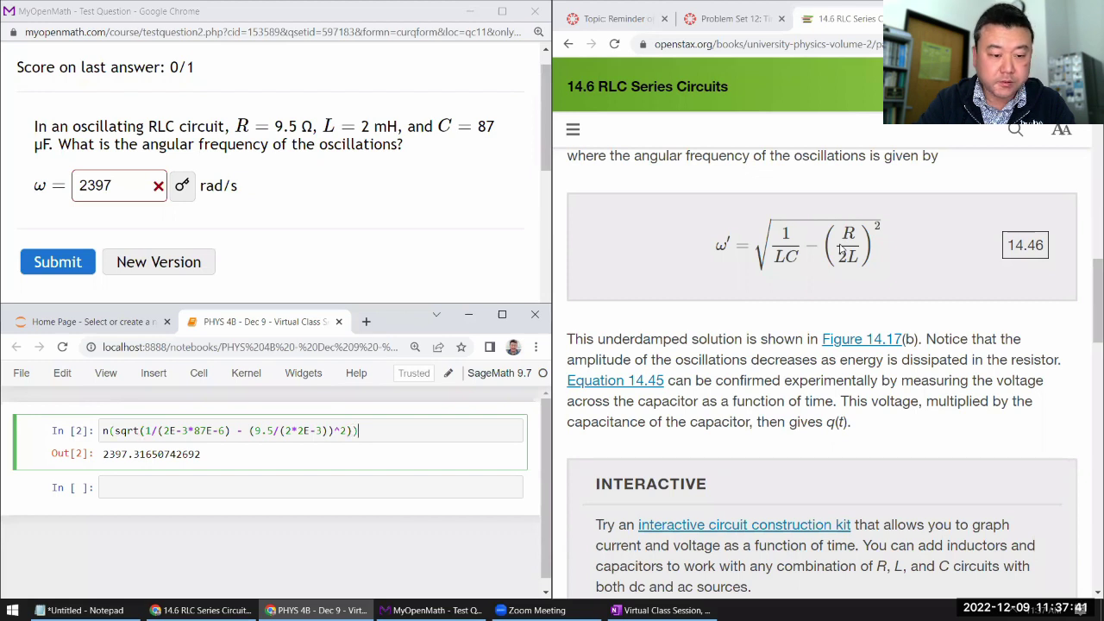
key("shift+Return")
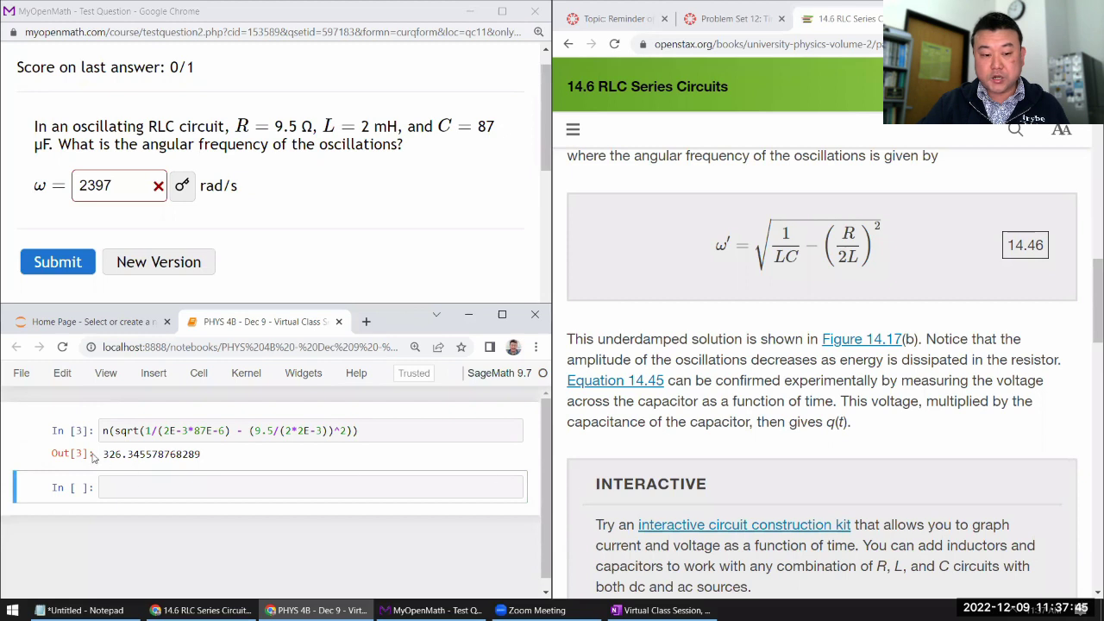
Step: Replace the 2397 answer with 326 and submit it, scoring 1/1
left_click(129, 191)
double_click(129, 190)
type("326")
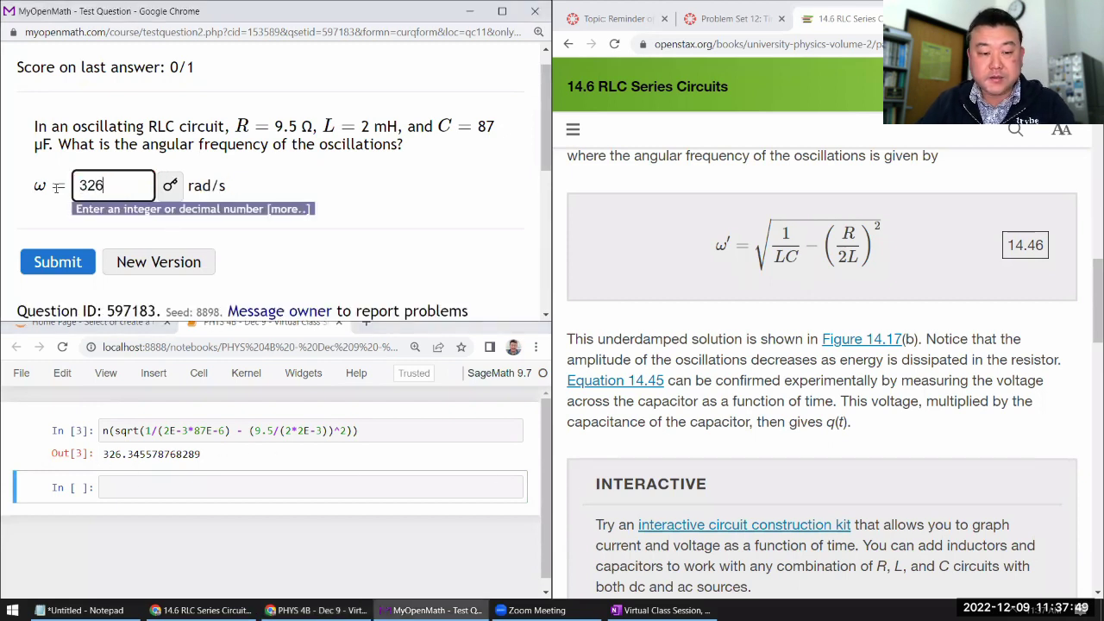
left_click(66, 263)
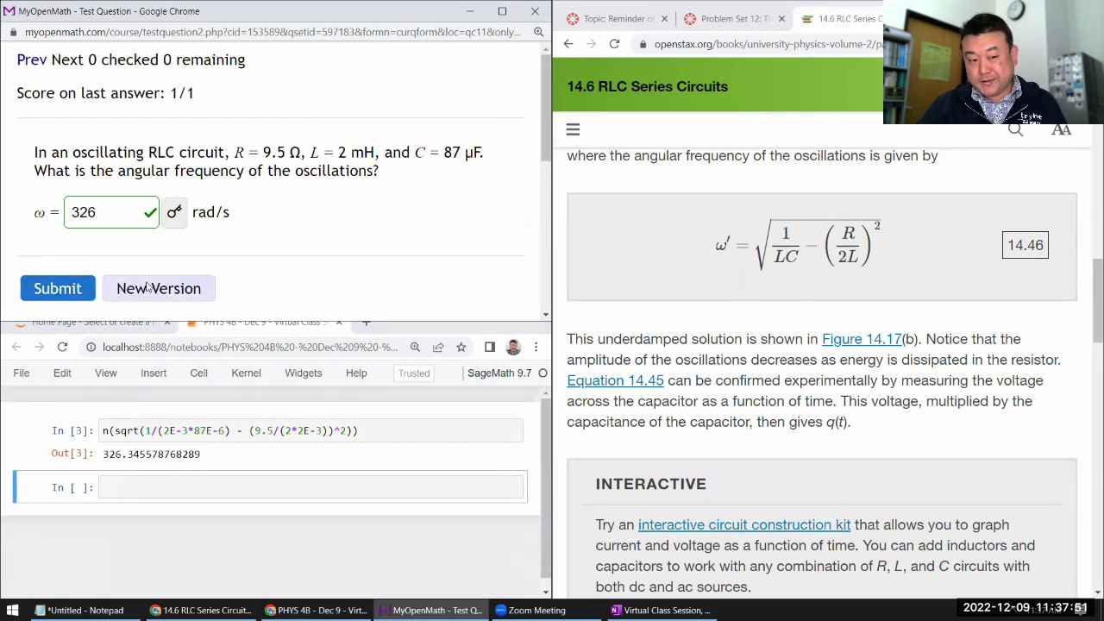
scroll(268, 251, "down", 1)
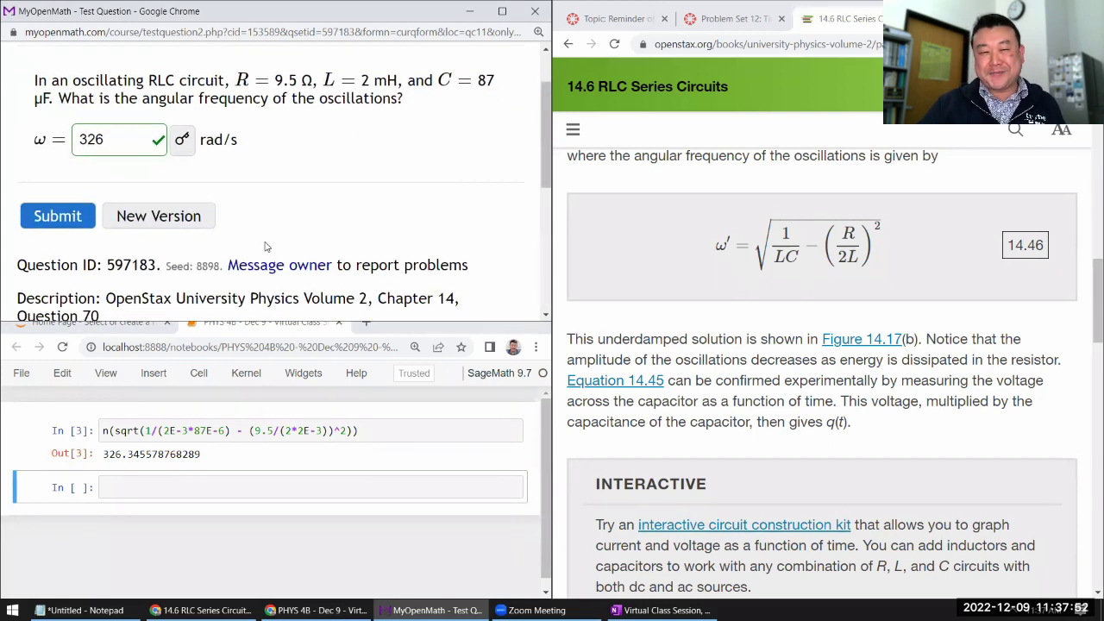
Step: Rerun the damped-frequency cell with R = 0.1, 10, then 100 Ω, ending with an imaginary result
left_click(302, 423)
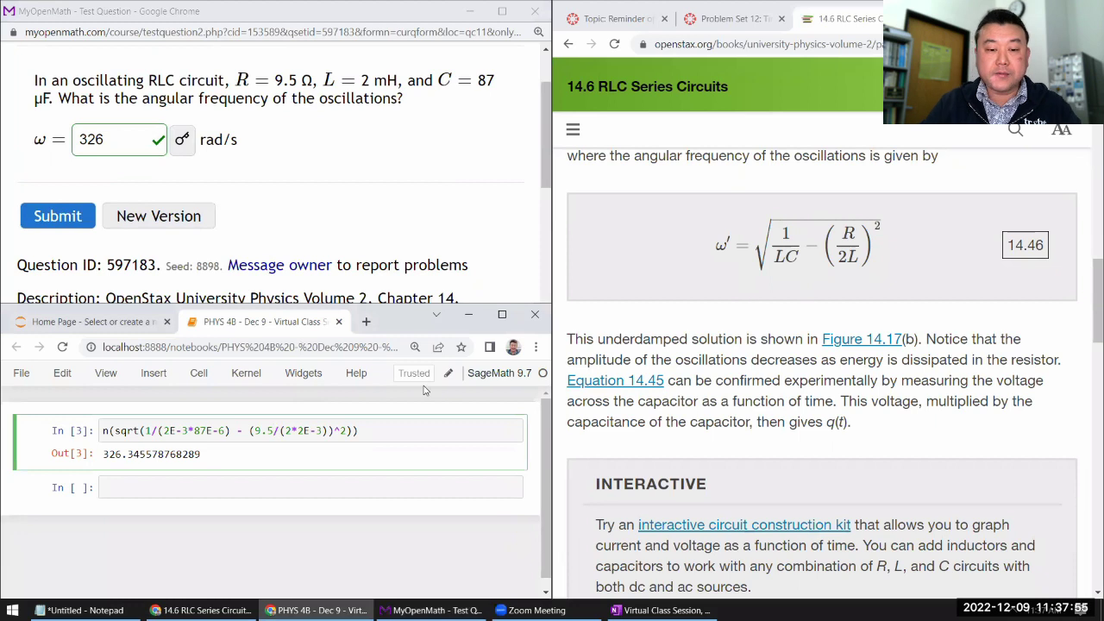
key("shift+Left")
key("shift+Left")
key("shift+Left")
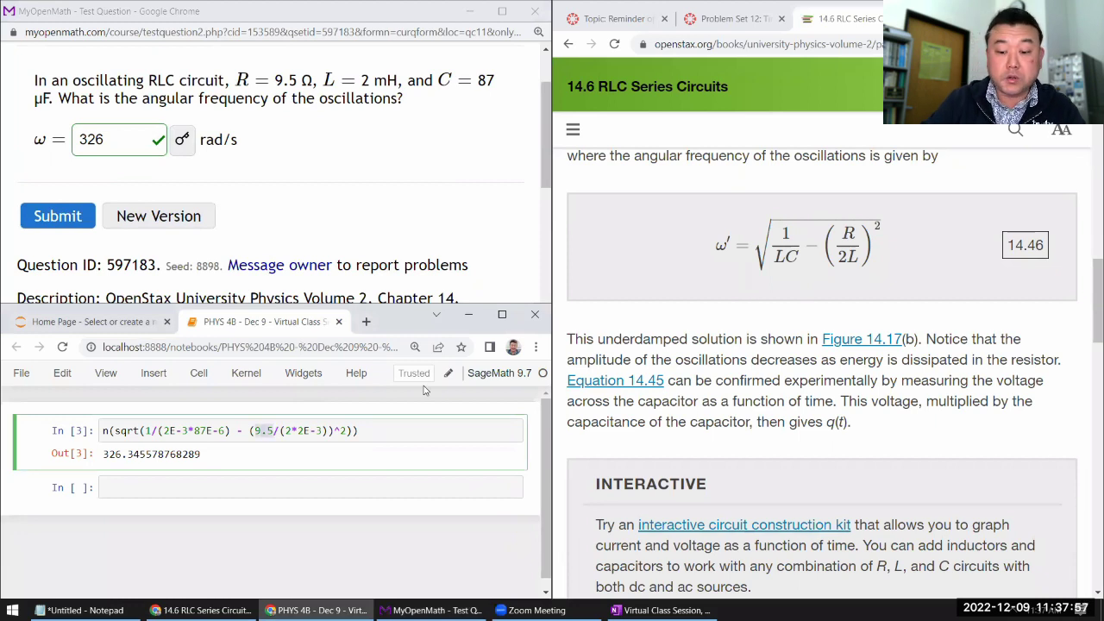
type("0.1")
key("shift+Return")
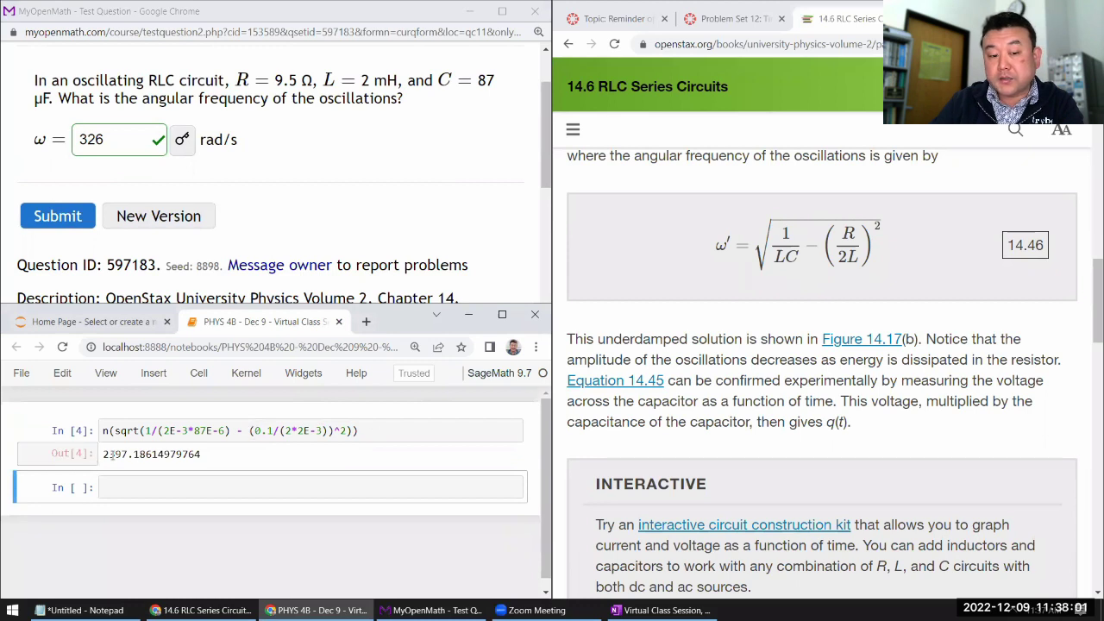
left_click(267, 428)
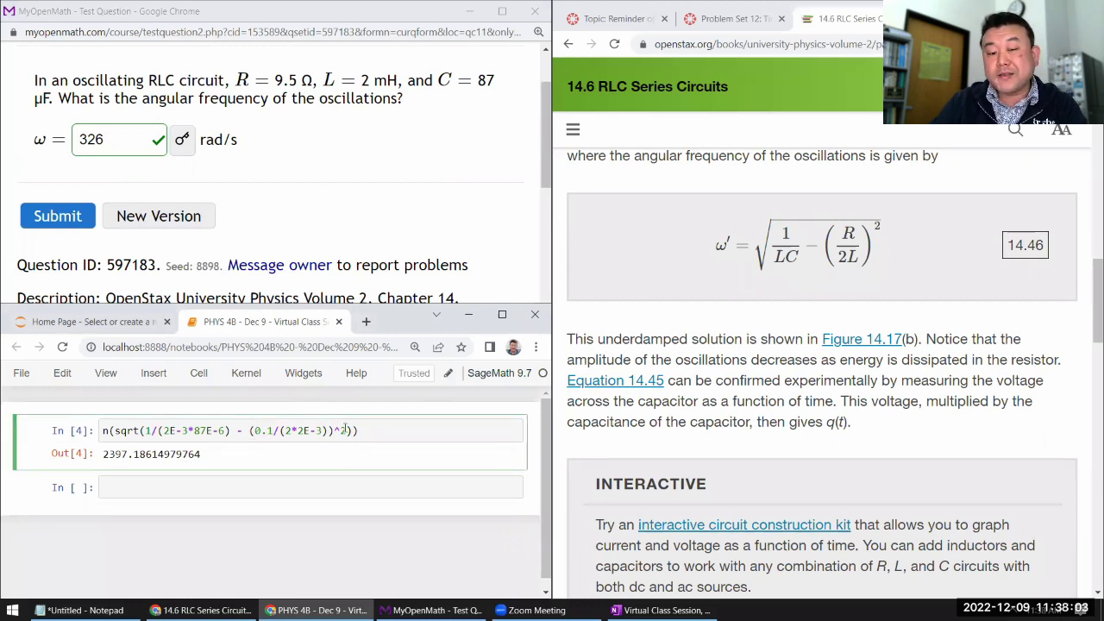
key("shift+Left")
key("shift+Left")
key("shift+Left")
type("10")
key("shift+Return")
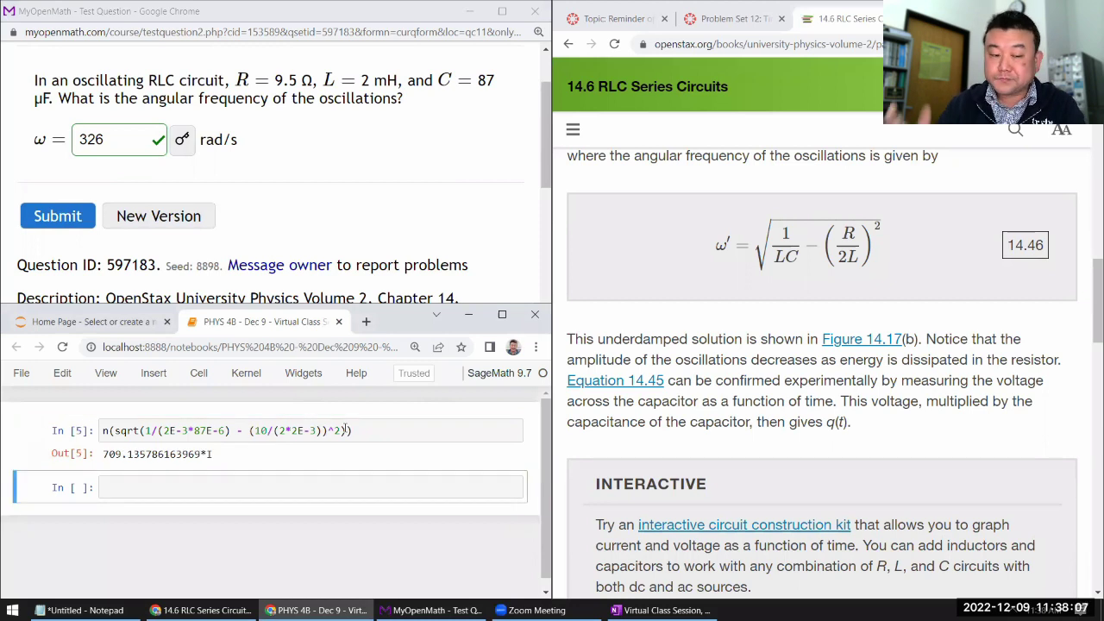
left_click(266, 430)
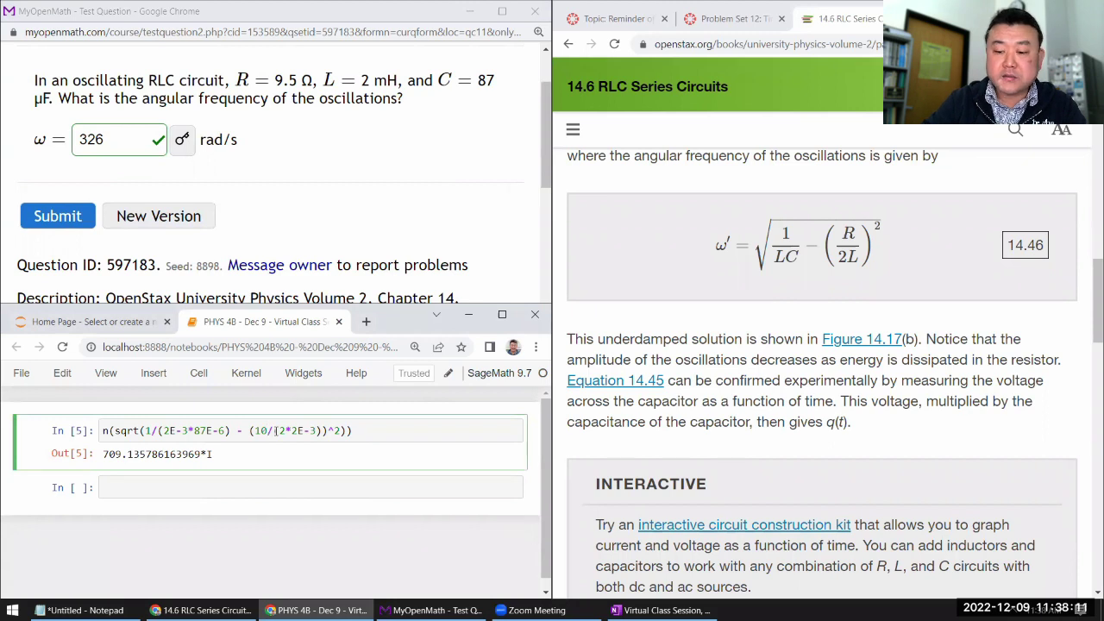
type("0")
key("shift+Return")
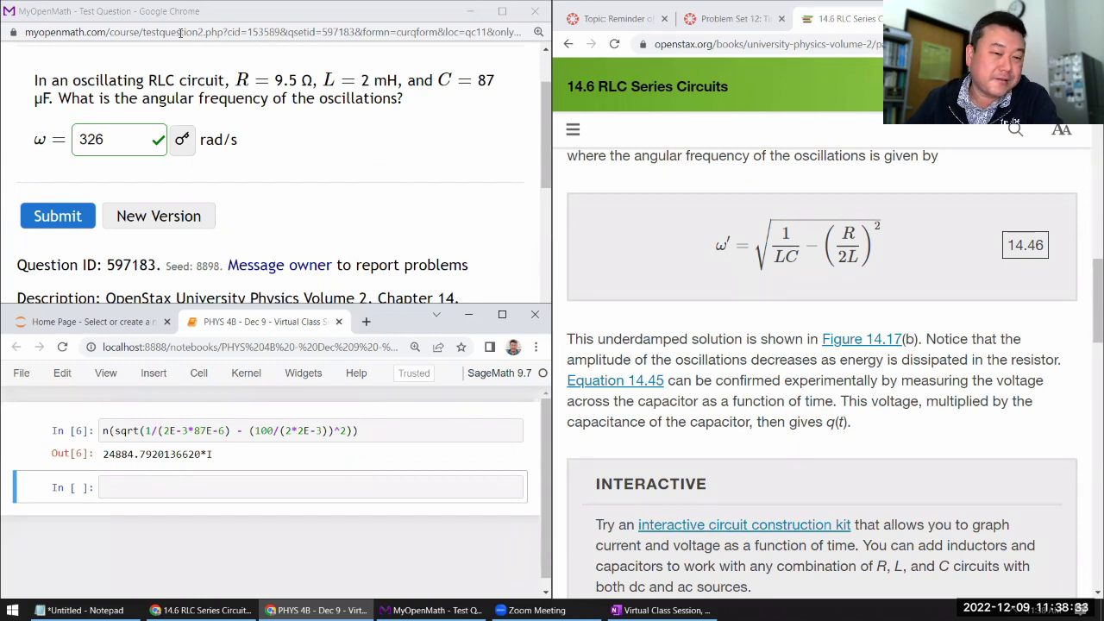
Step: Close the OpenStax RLC circuits page and minimize the browser to reveal OneNote
left_click_drag(675, 233, 913, 203)
left_click(913, 202)
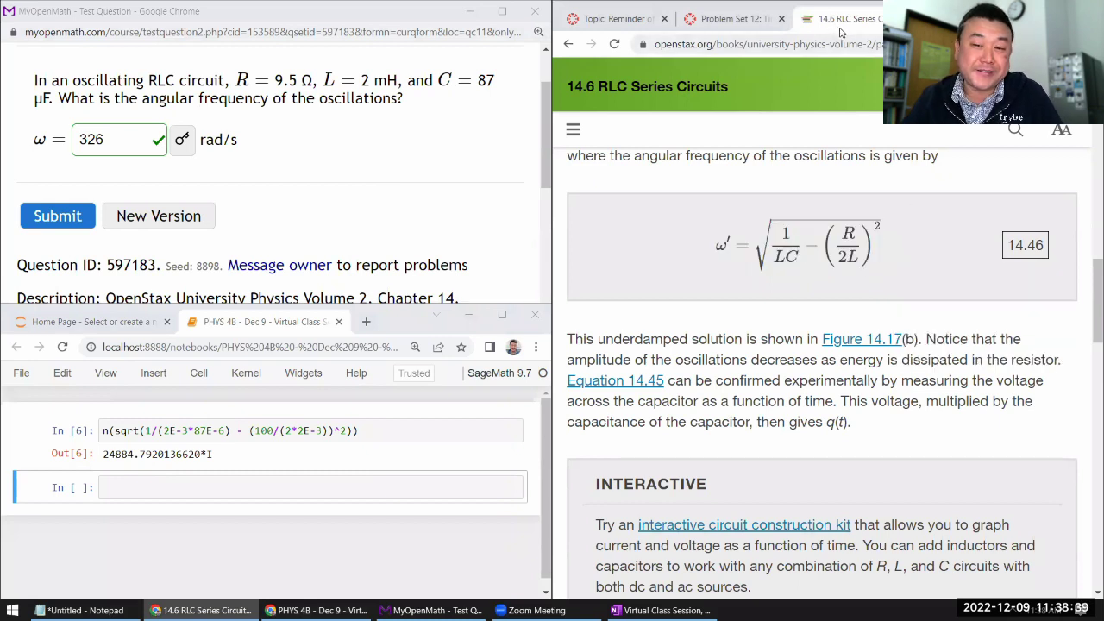
key("ctrl+w")
key("super+Down")
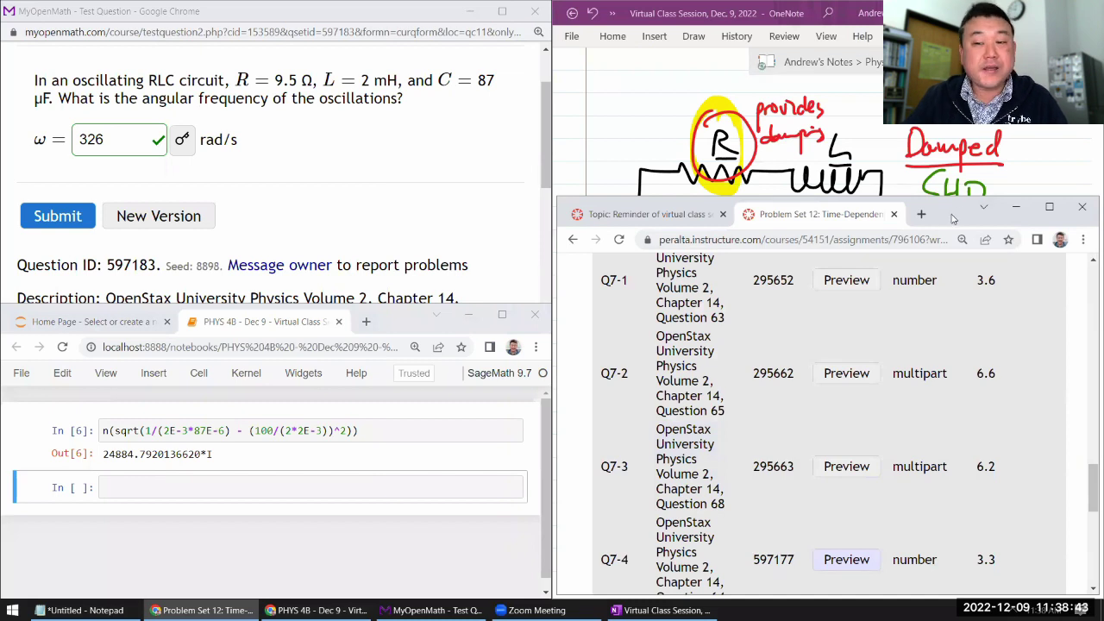
Step: Snap Chrome to the left half and scroll the Problem Set 12 Add/Remove Questions page to the top
left_click_drag(945, 221, 3, 226)
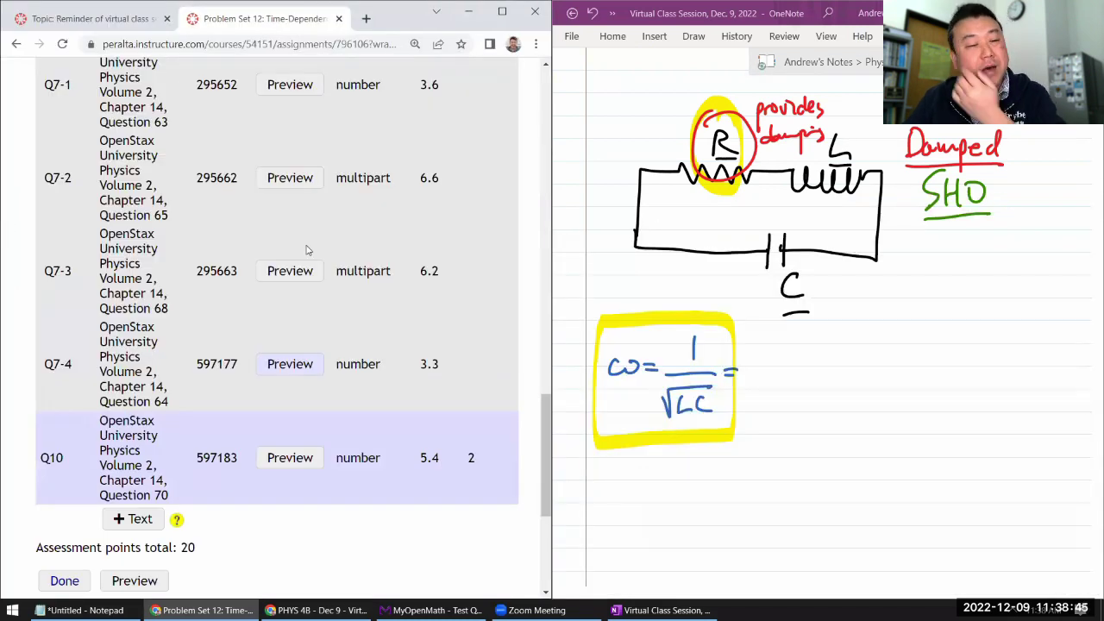
scroll(299, 228, "up", 4)
scroll(300, 229, "up", 10)
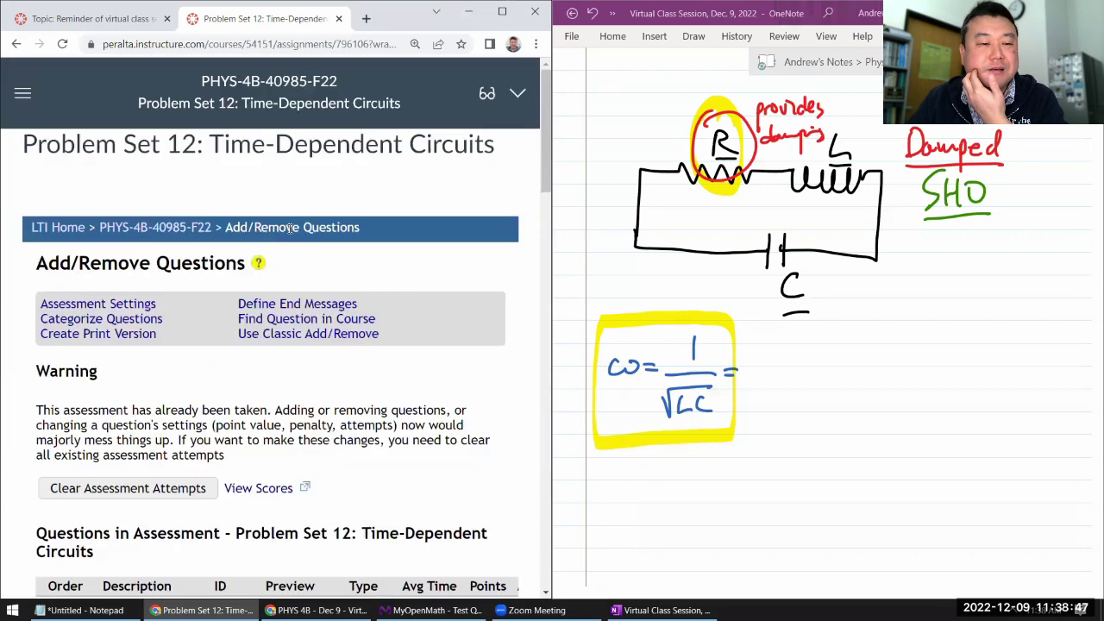